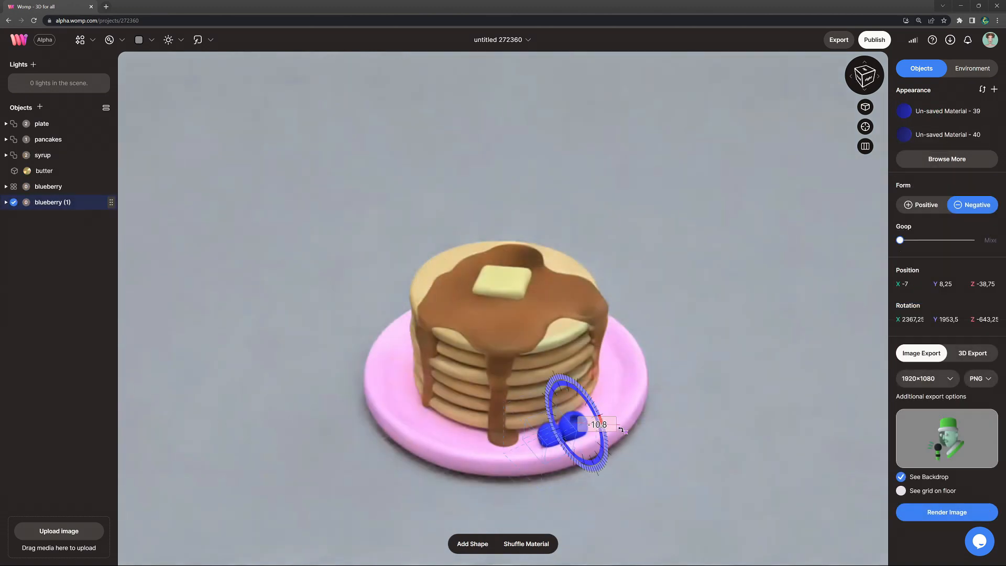
Step: Duplicate the blueberries and move the copies to the plate's rim beside the pancake stack
key(ctrl+v)
drag(533, 446, 685, 361)
key(ctrl+v)
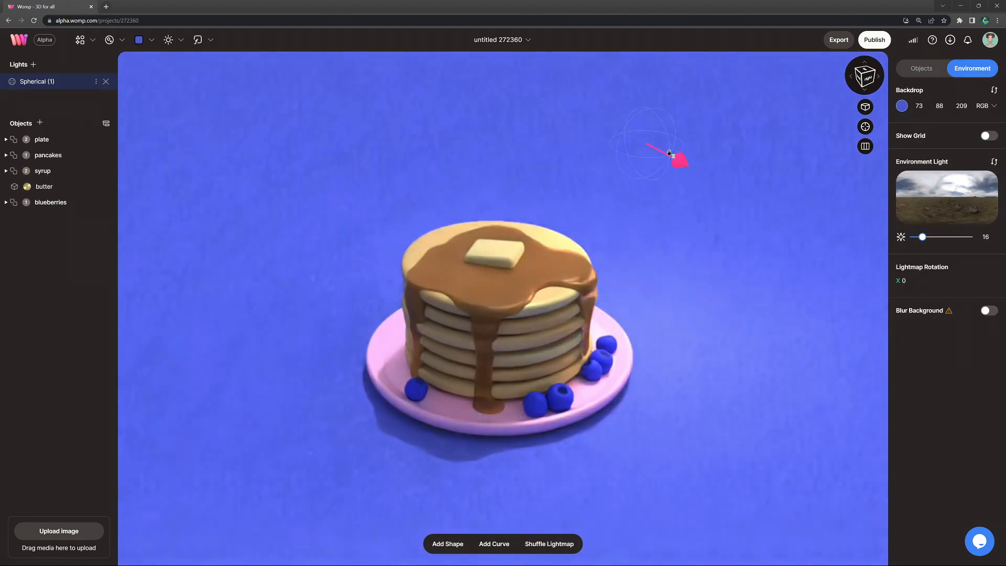
drag(669, 153, 555, 130)
drag(508, 99, 589, 112)
drag(588, 112, 569, 110)
drag(618, 109, 692, 153)
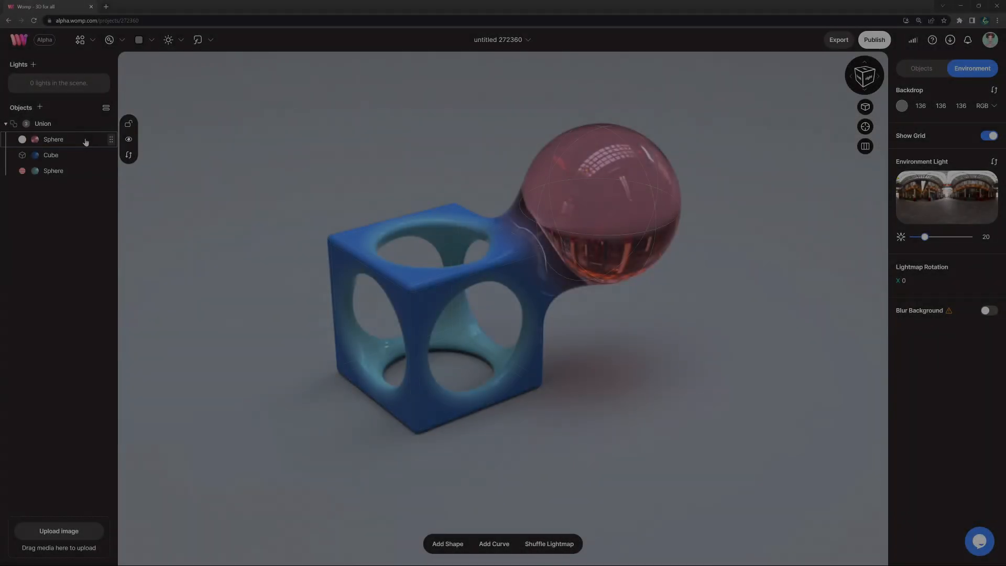
Step: Delete the existing object to leave an empty scene
click(73, 124)
key(Delete)
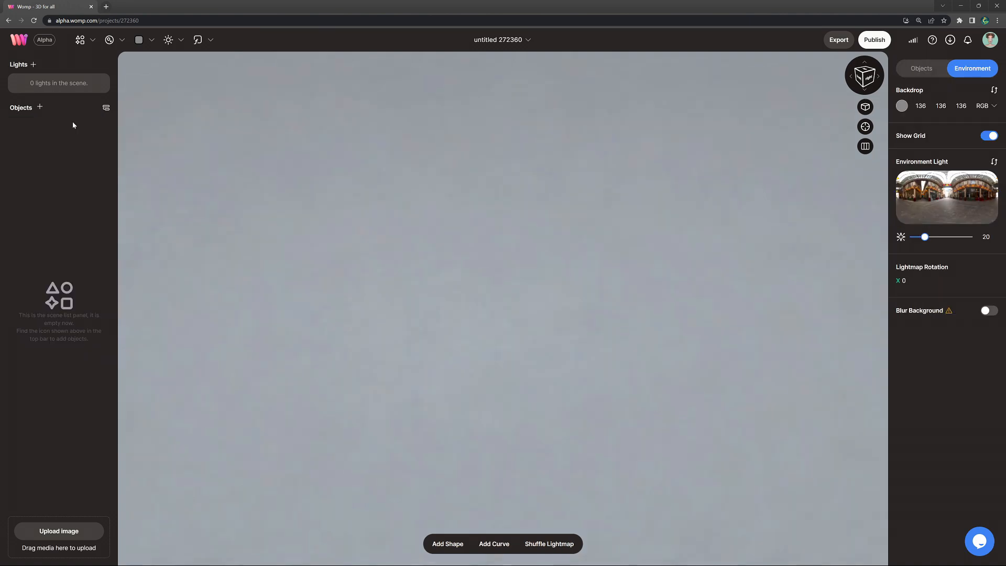
Step: Add a cylinder and flatten it into a disc about 14.58 high with a roundness of 90
click(80, 41)
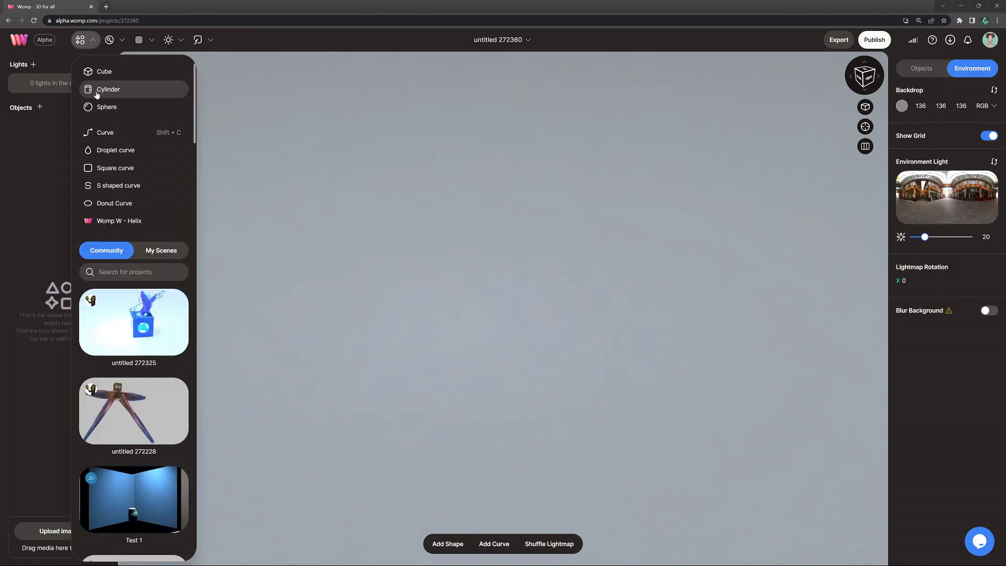
click(126, 90)
click(455, 184)
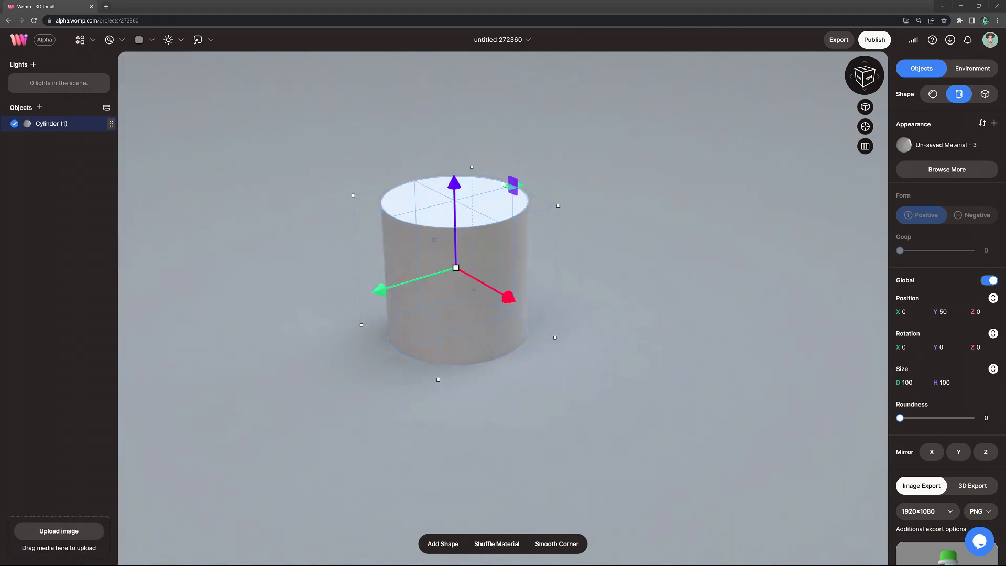
drag(513, 185, 513, 275)
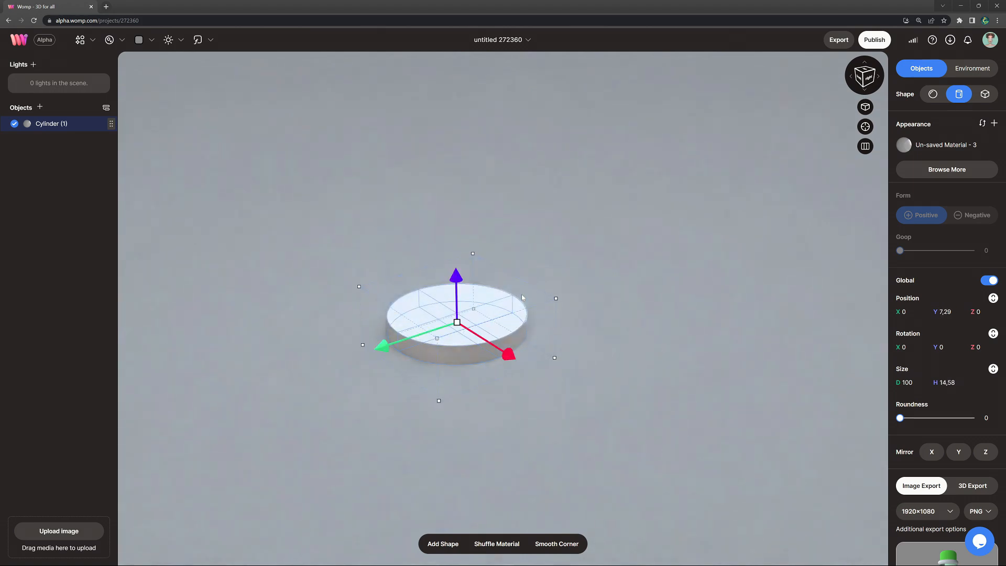
drag(900, 419, 940, 421)
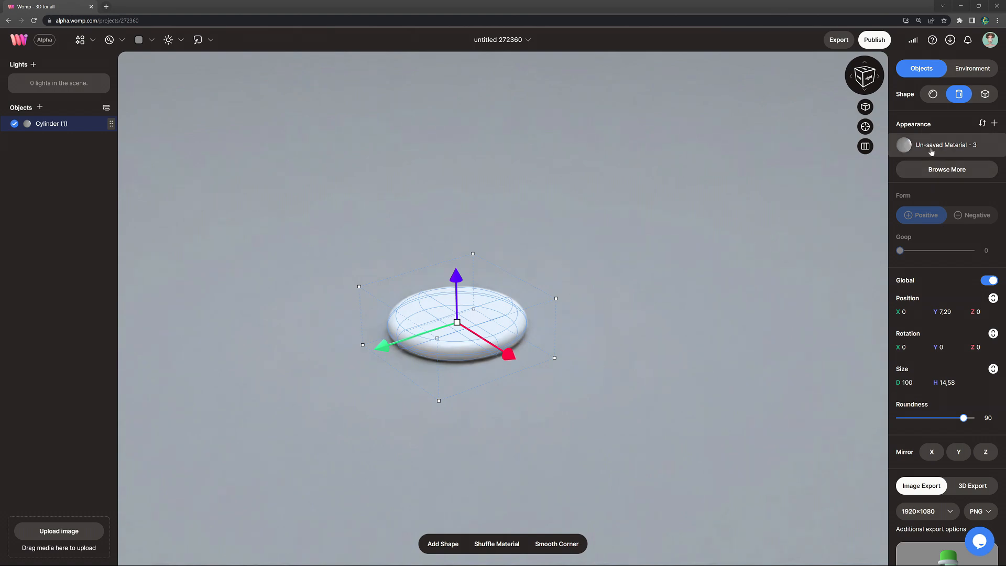
Step: Give the disc a pink material with RGB 233, 159, 218, metalness 10 and roughness 30
click(933, 149)
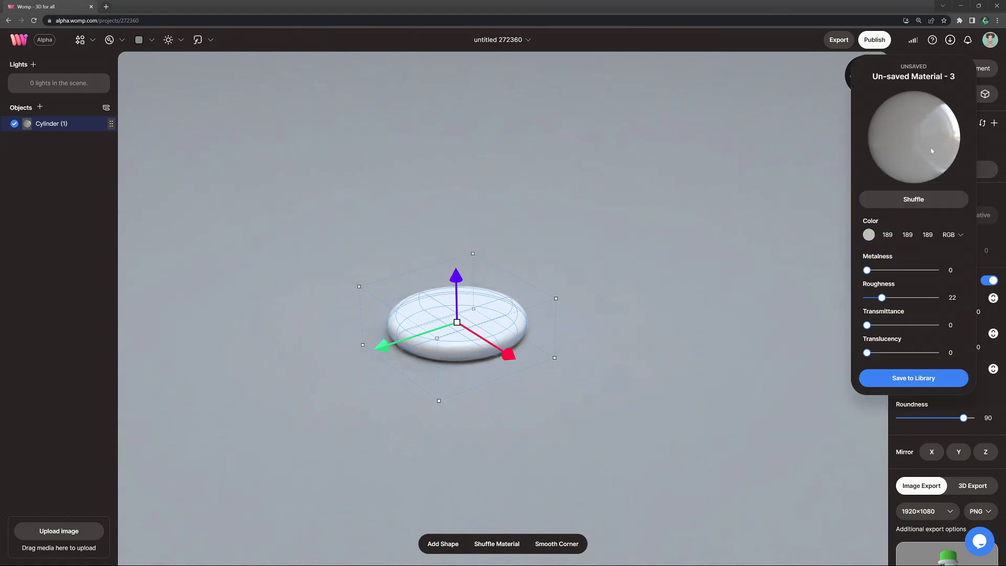
click(870, 237)
drag(786, 294, 763, 243)
drag(883, 297, 888, 299)
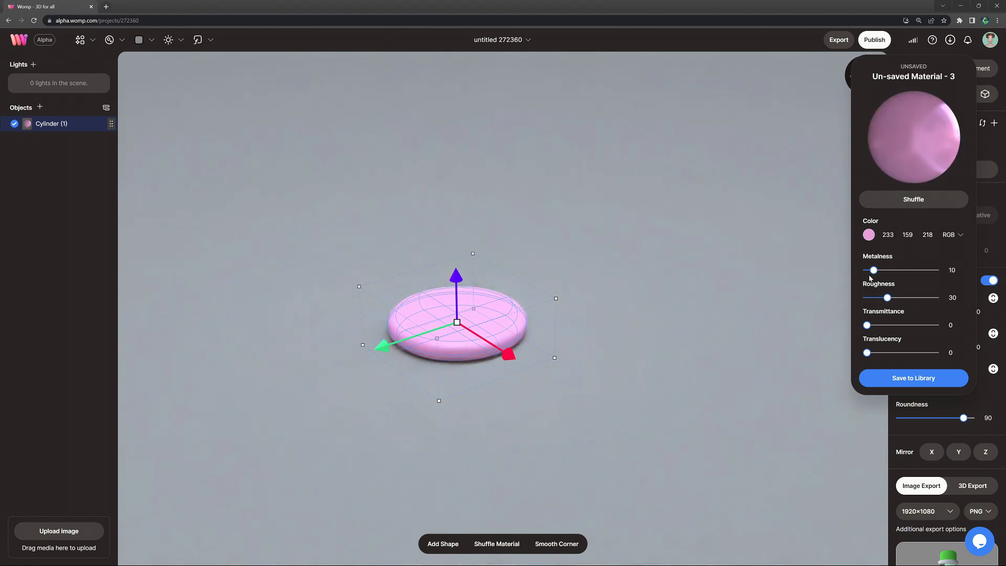
Step: Duplicate the pink disc, raise the copy to about Y 21.17 and shrink it to about 89.56 in diameter and 10.78 high
key(ctrl+v)
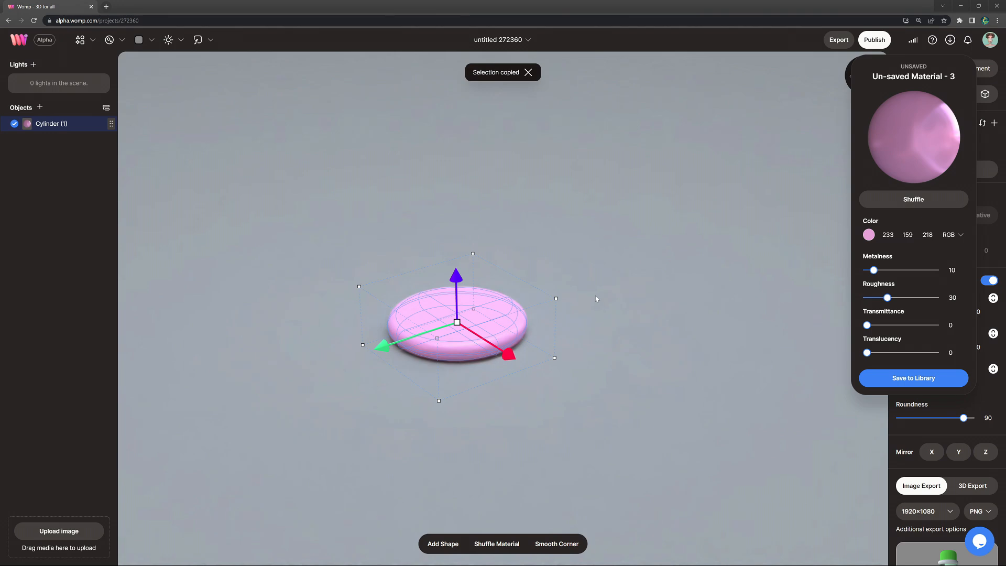
drag(451, 276, 455, 256)
drag(456, 303, 507, 261)
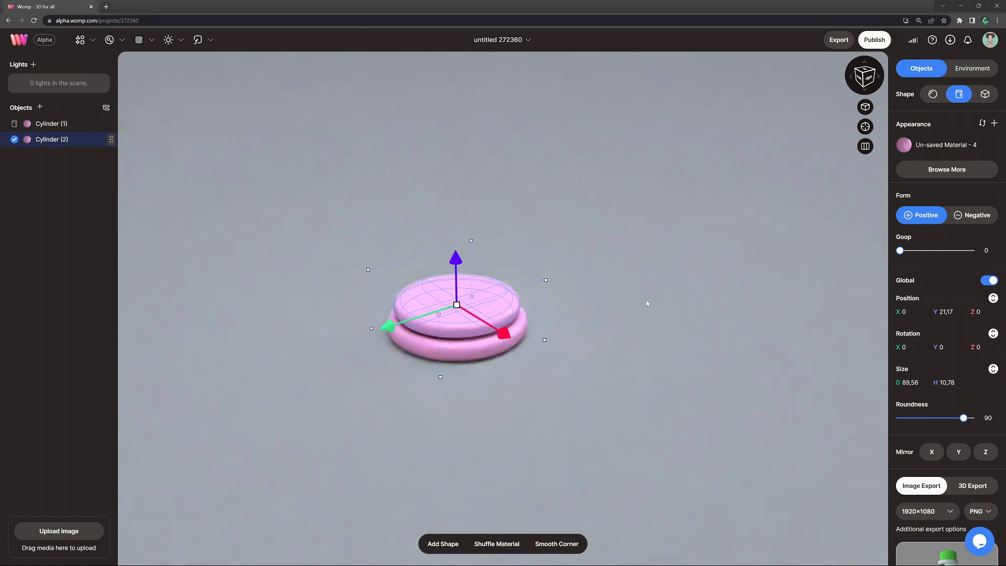
Step: Carve the plate by making the smaller disc negative at about Y 11.62, with a diameter of about 87.42 and goop 20
scroll(647, 304, up, 3)
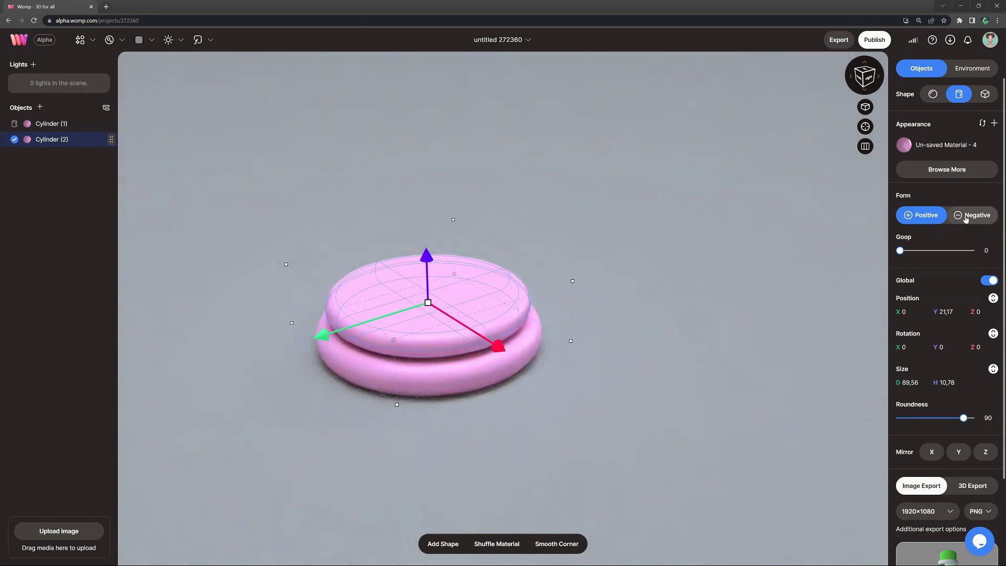
click(971, 217)
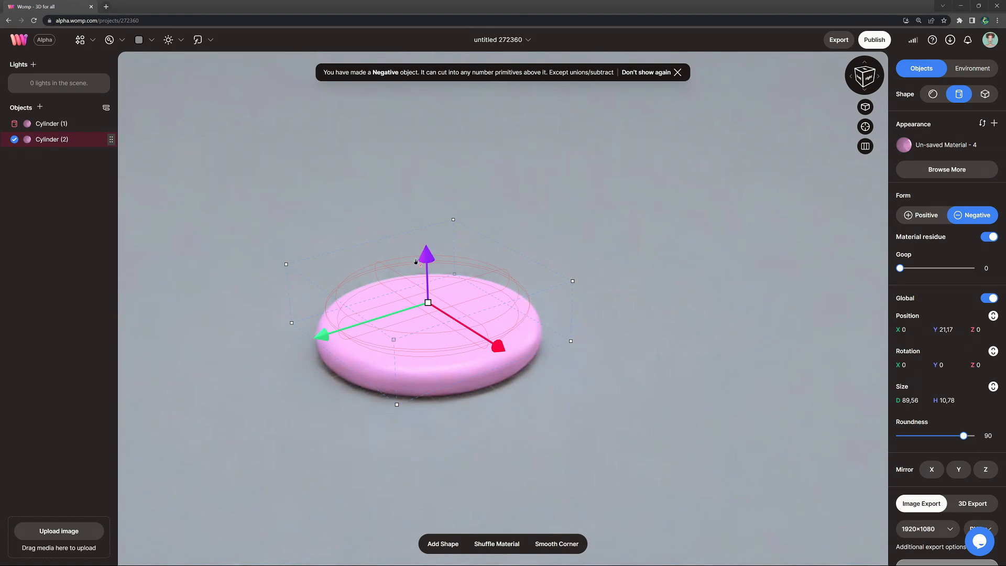
drag(424, 258, 428, 322)
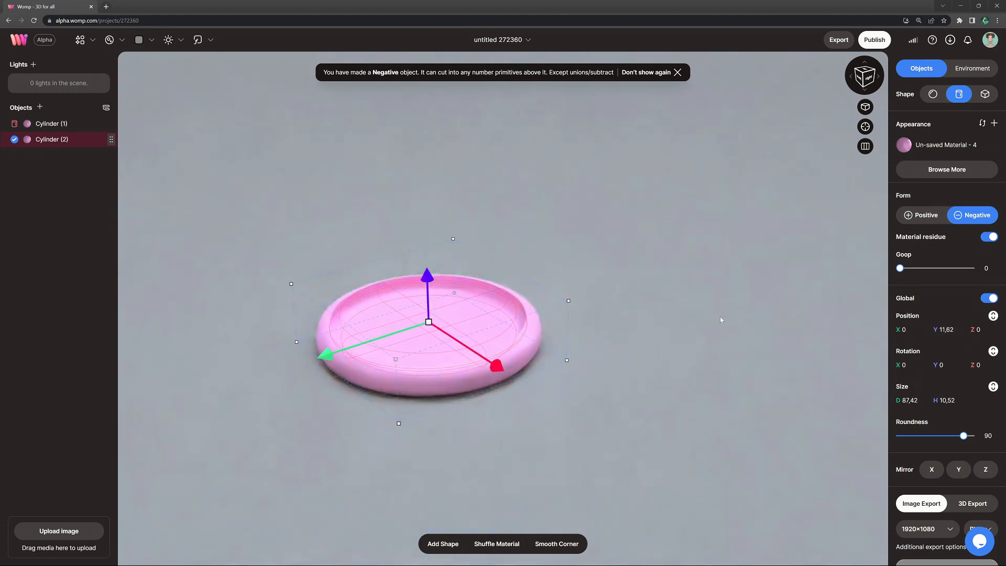
drag(901, 268, 901, 272)
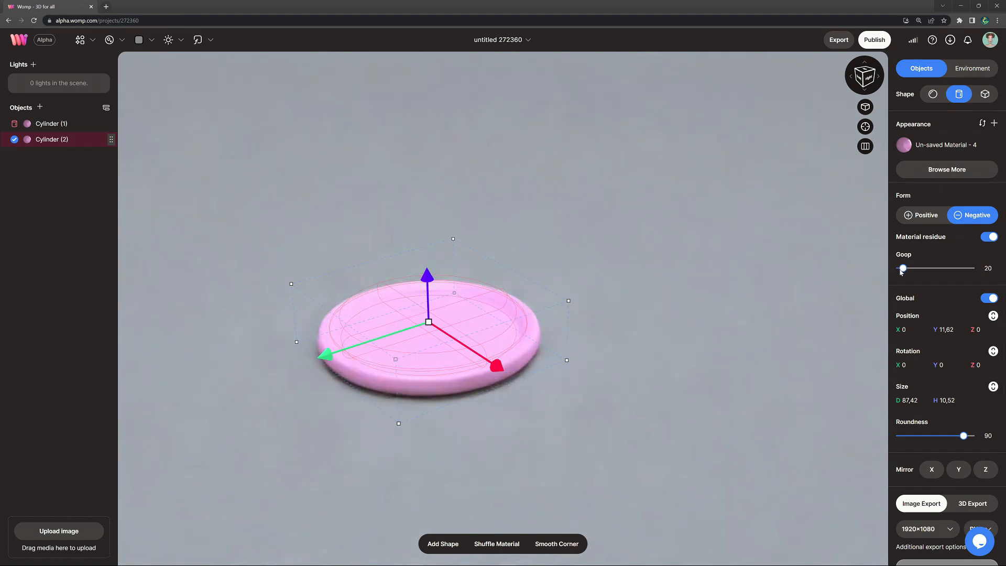
Step: Recolour the negative disc to a lighter pink, RGB 248, 177, 233
click(714, 299)
right_drag(579, 285, 226, 252)
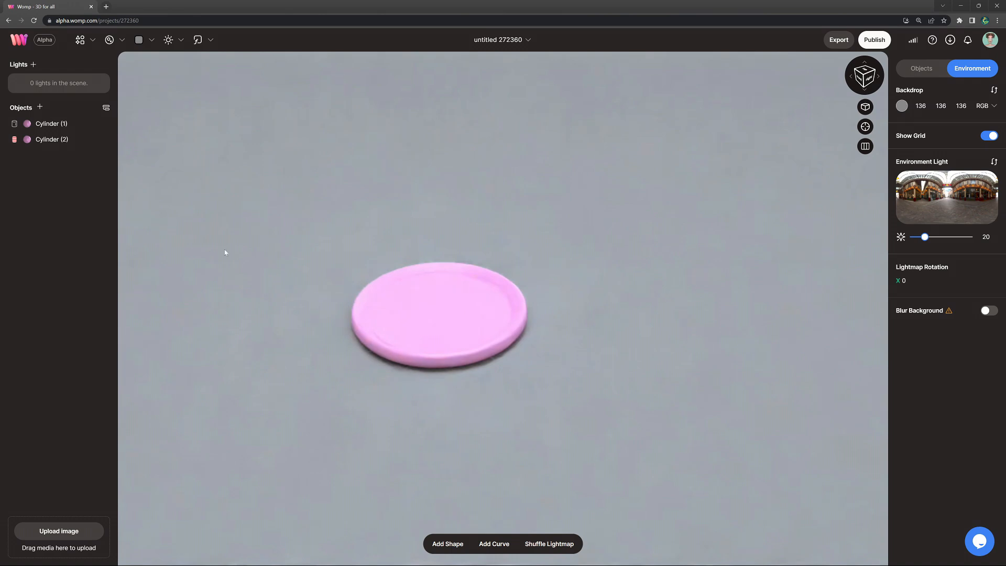
click(68, 139)
click(934, 142)
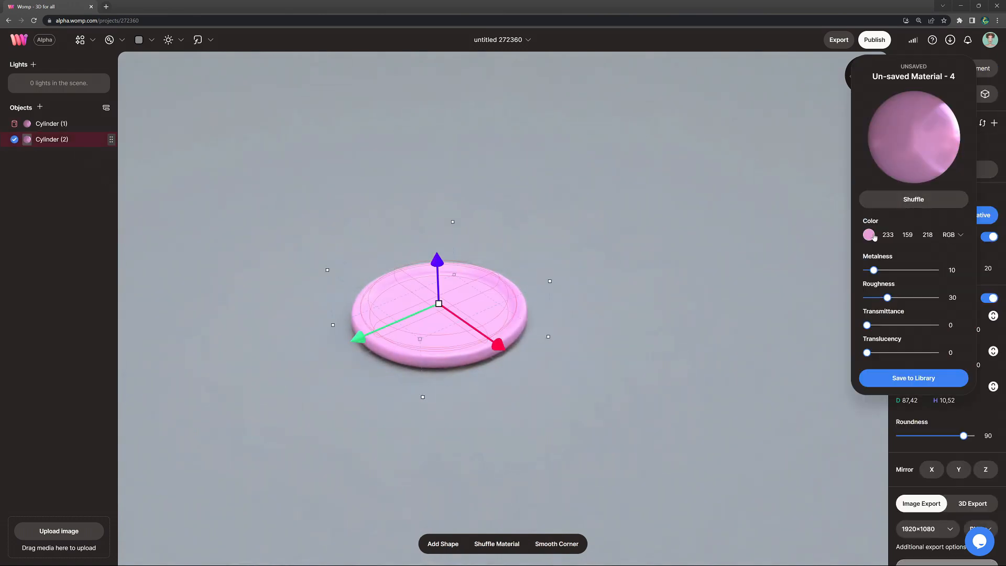
click(869, 235)
drag(764, 246, 763, 242)
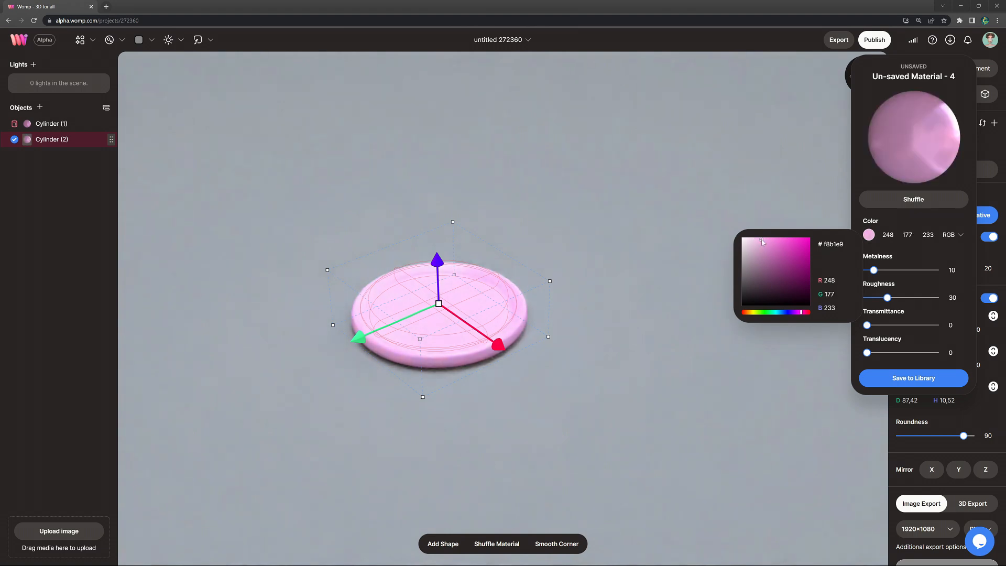
click(646, 251)
Step: Union the two pink cylinders and name the union "plate"
mouse_move(639, 251)
mouse_down()
mouse_move(605, 206)
mouse_move(608, 283)
mouse_move(601, 274)
mouse_move(638, 292)
mouse_move(620, 242)
mouse_move(636, 244)
mouse_move(638, 261)
mouse_up()
scroll(601, 273, up, 3)
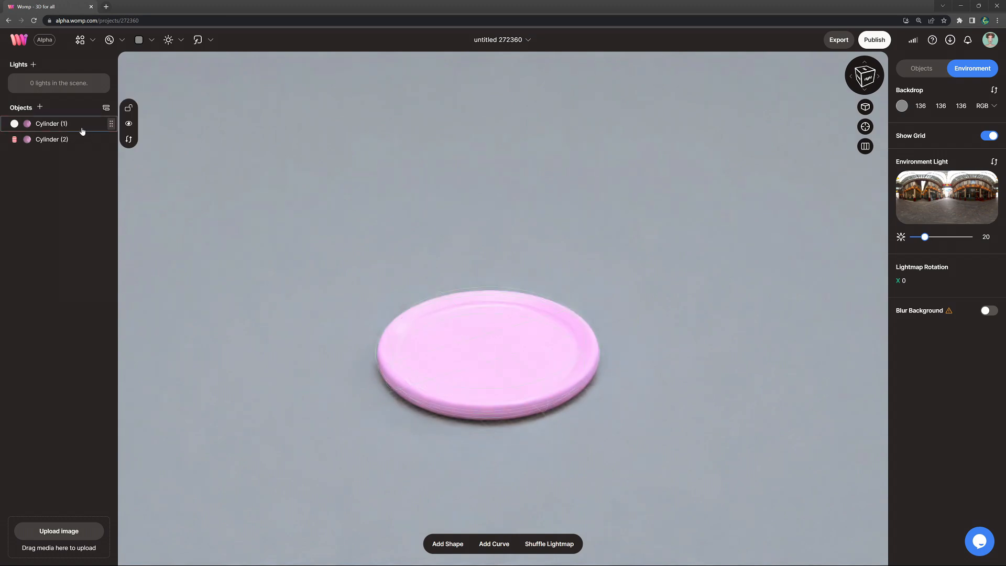
click(77, 125)
shift+click(77, 141)
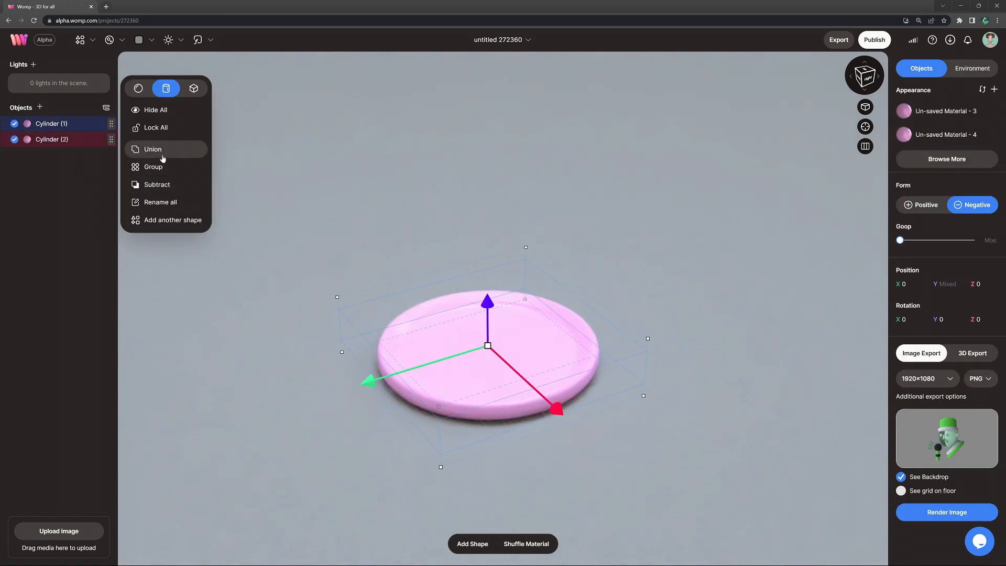
click(160, 152)
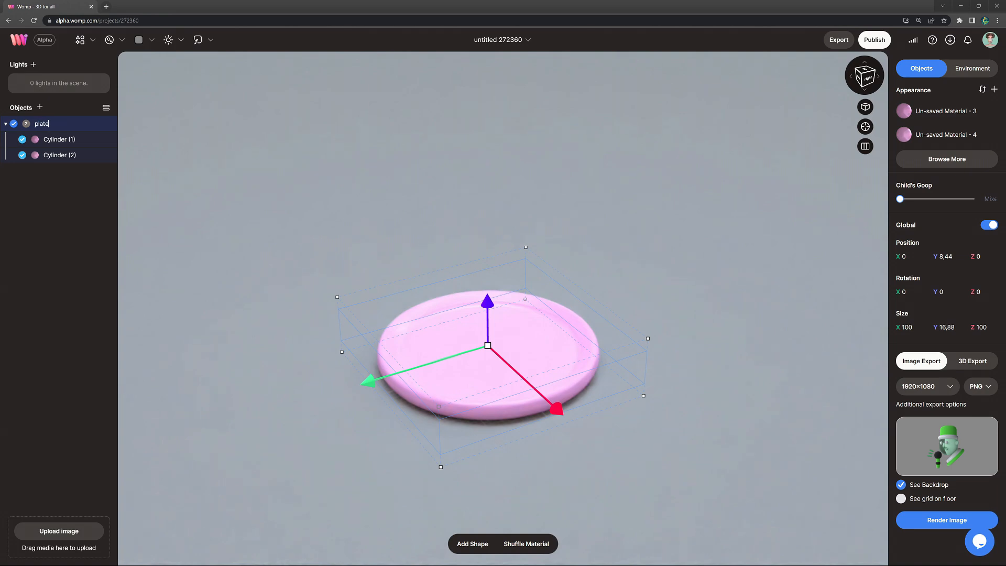
key(Return)
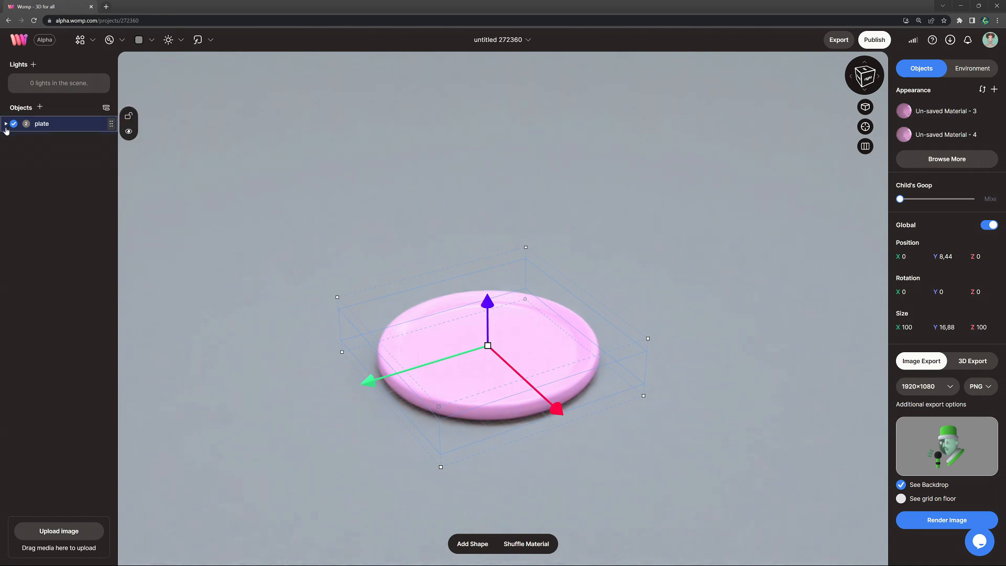
click(32, 153)
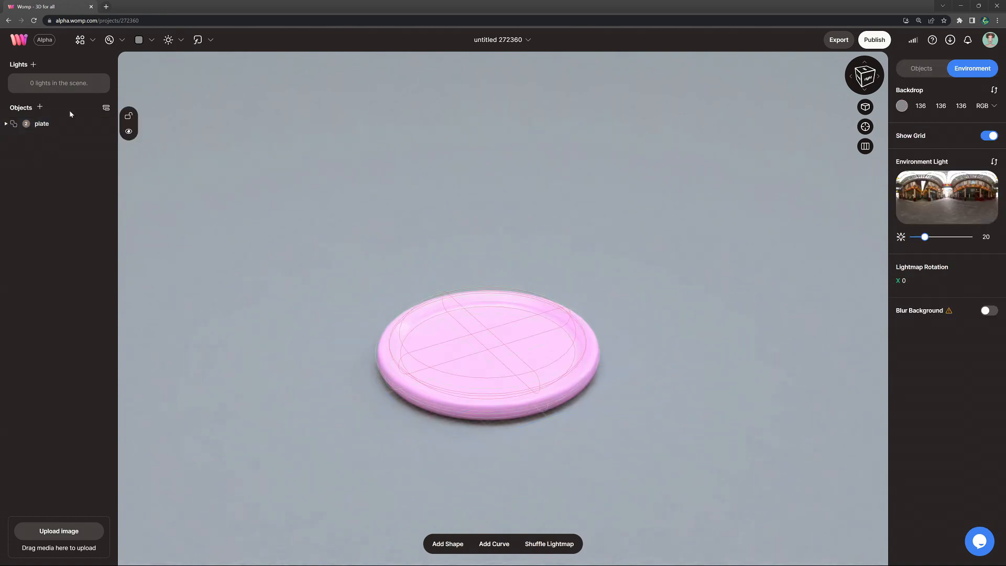
Step: Add a thin cylinder on the plate at about Y 12.34, about 64.56 in diameter and 4.08 high, with roundness 80
click(81, 47)
click(116, 91)
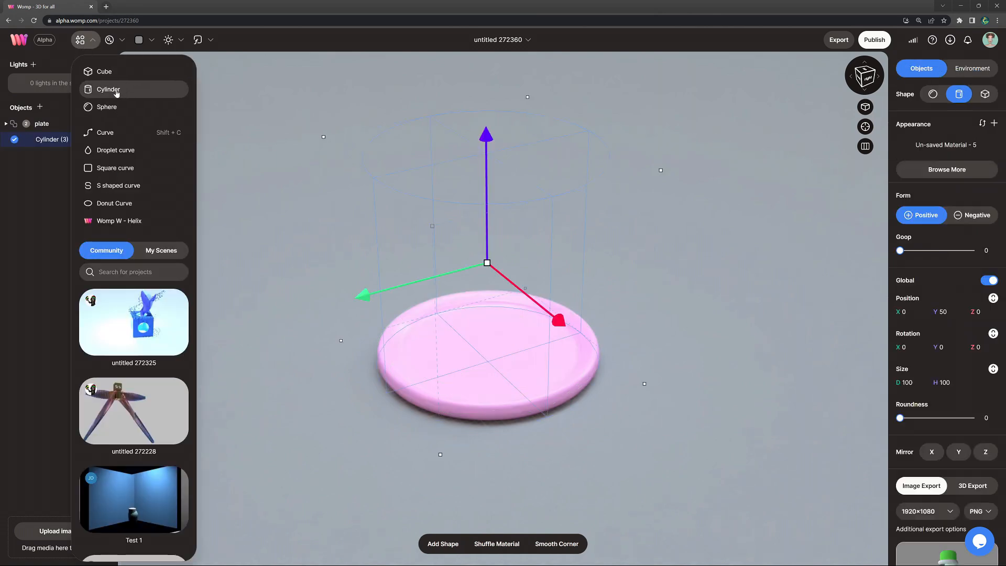
drag(487, 263, 482, 190)
drag(552, 192, 550, 292)
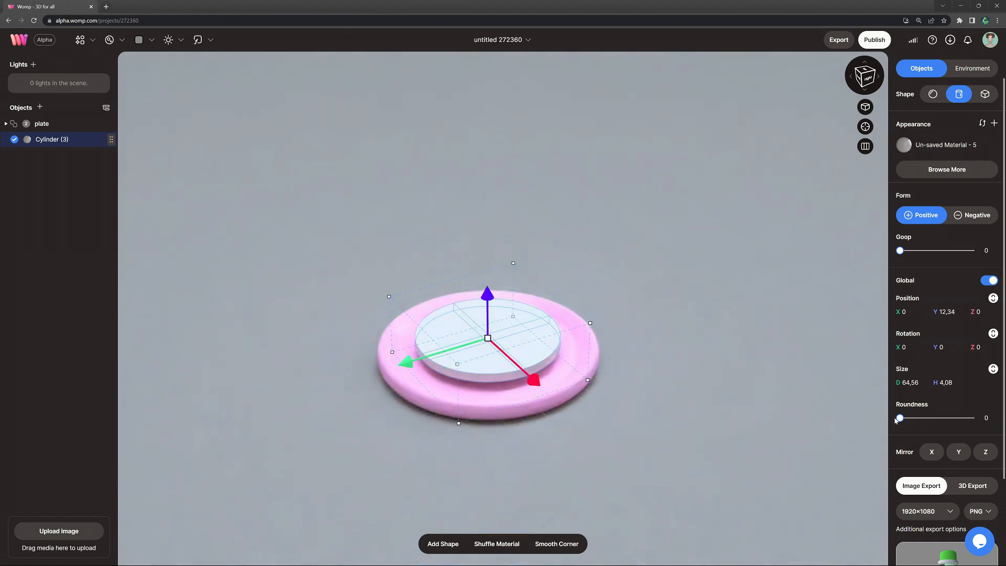
drag(941, 426, 946, 426)
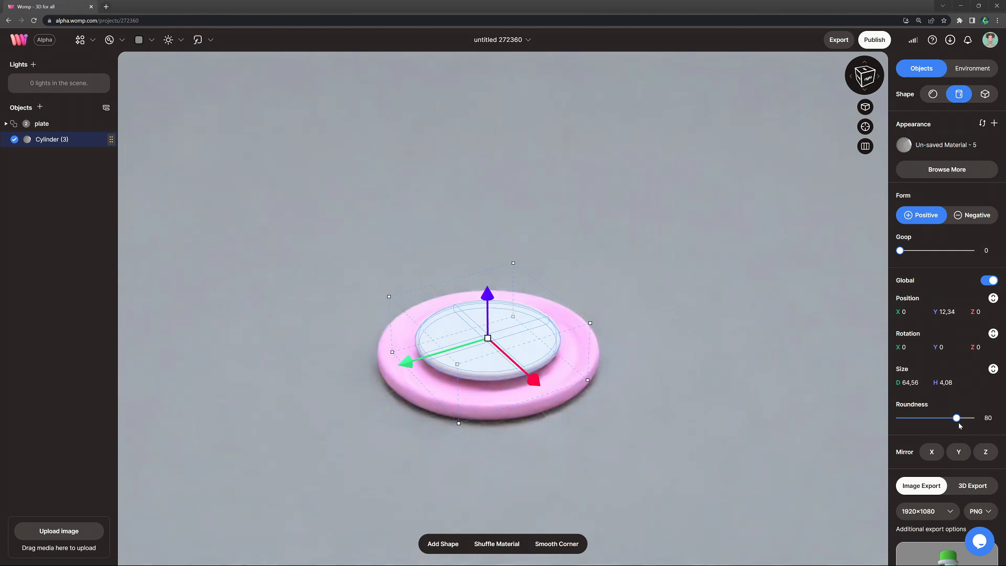
Step: Colour the thin disc on the plate pale yellow, RGB 184, 177, 127
scroll(731, 400, up, 5)
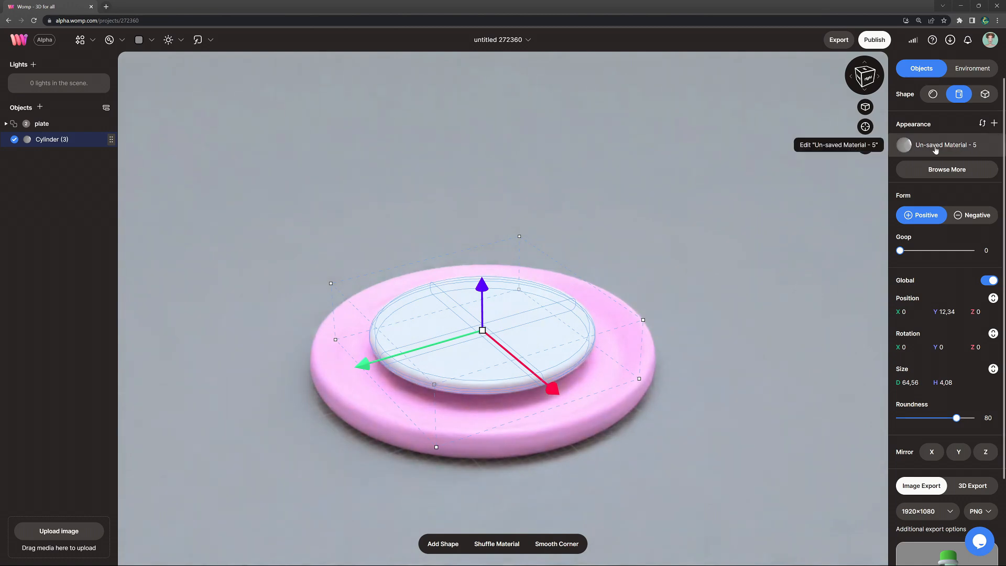
click(905, 144)
click(868, 236)
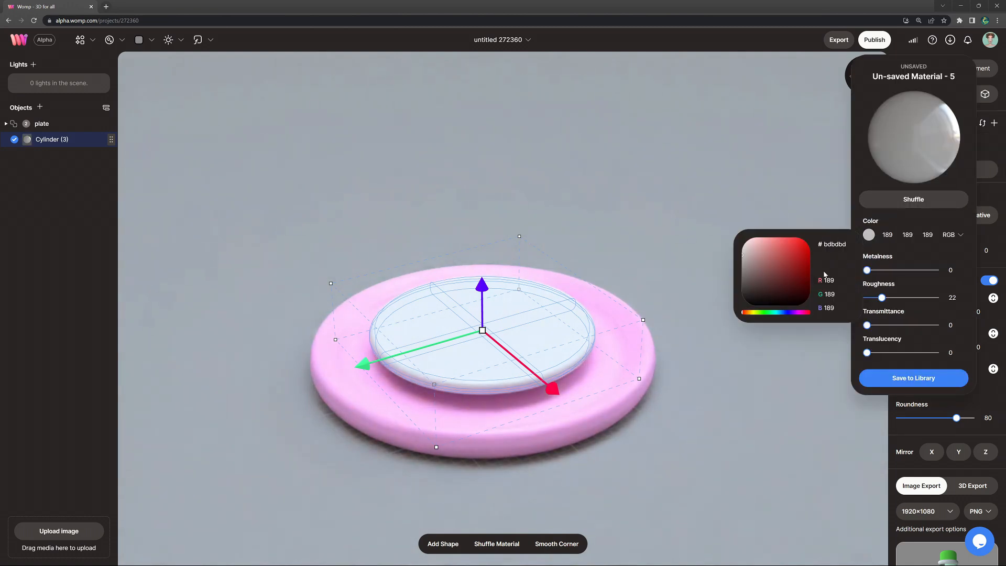
drag(747, 317, 751, 313)
click(766, 260)
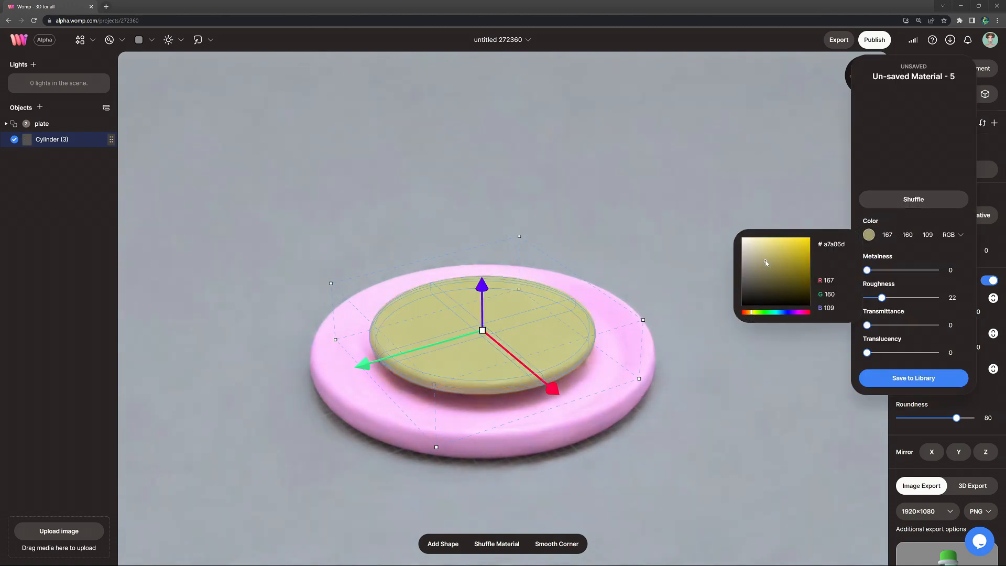
drag(764, 256, 763, 256)
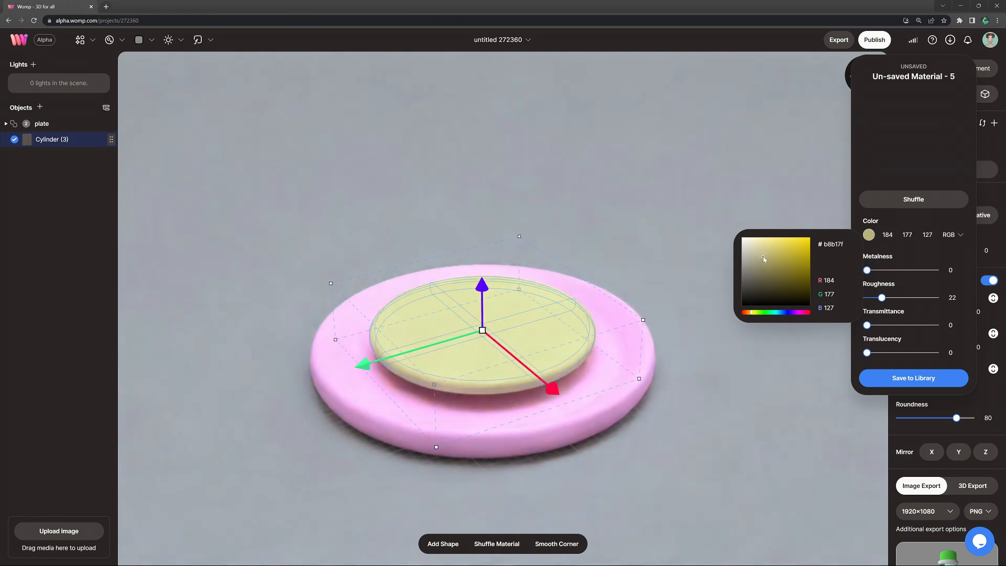
Step: Duplicate the yellow disc shifted to about Z -3.65 and recolour the copy golden brown, RGB 178, 147, 96
key(ctrl+v)
drag(550, 387, 560, 394)
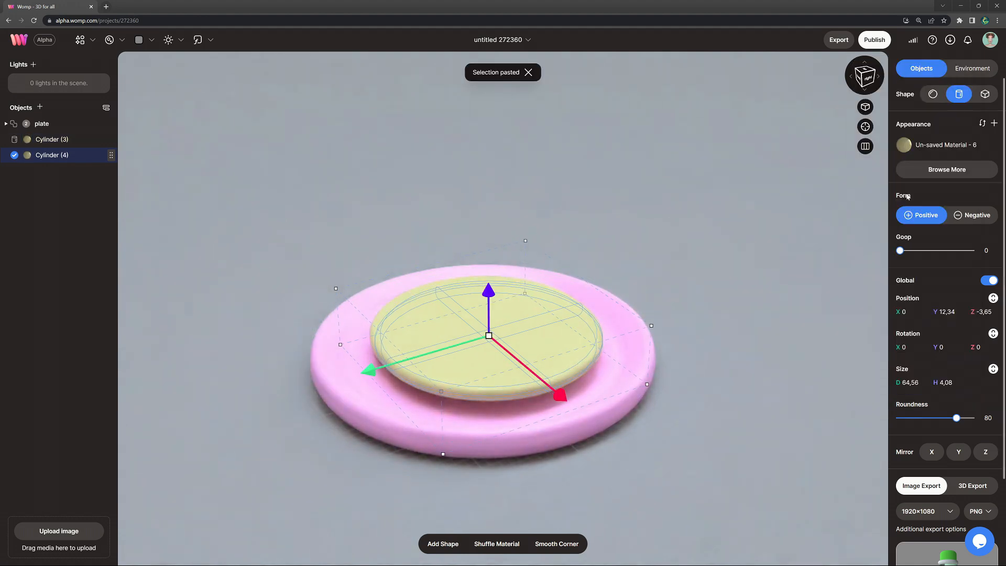
click(904, 144)
click(869, 235)
click(770, 263)
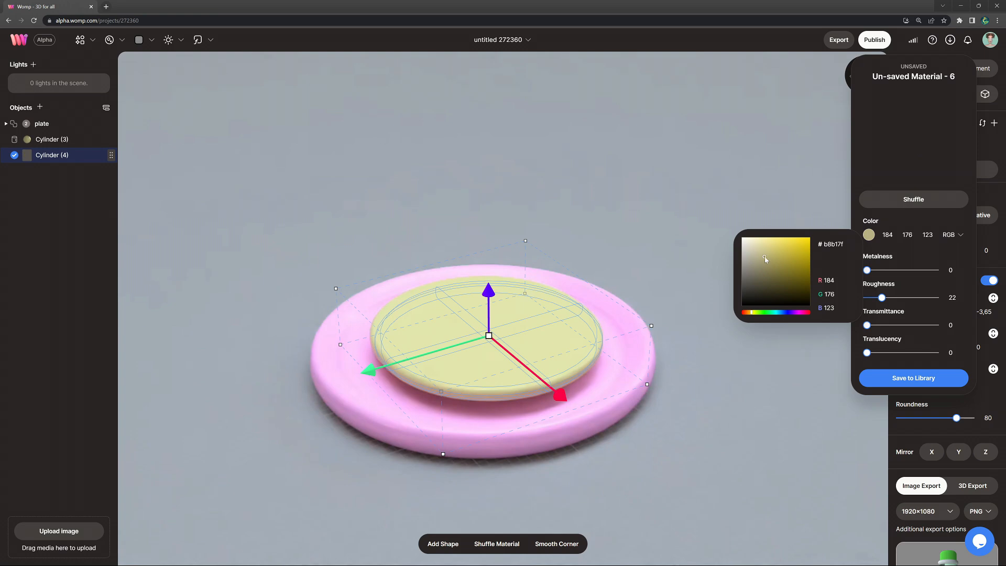
click(750, 313)
click(774, 261)
click(774, 259)
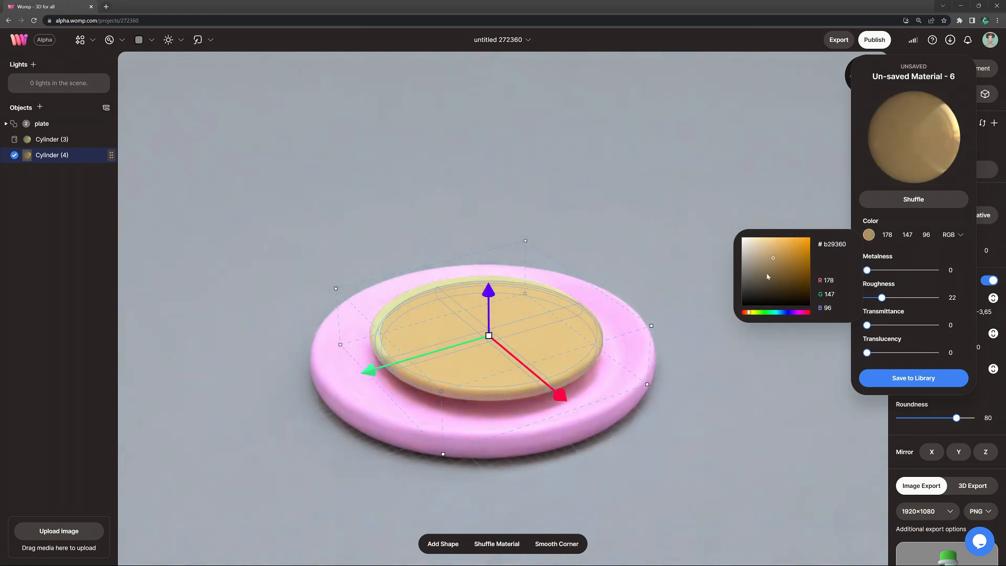
click(984, 236)
Step: Set the golden brown disc's goop to 3 and tilt it about 2.77 degrees around the X axis
click(900, 251)
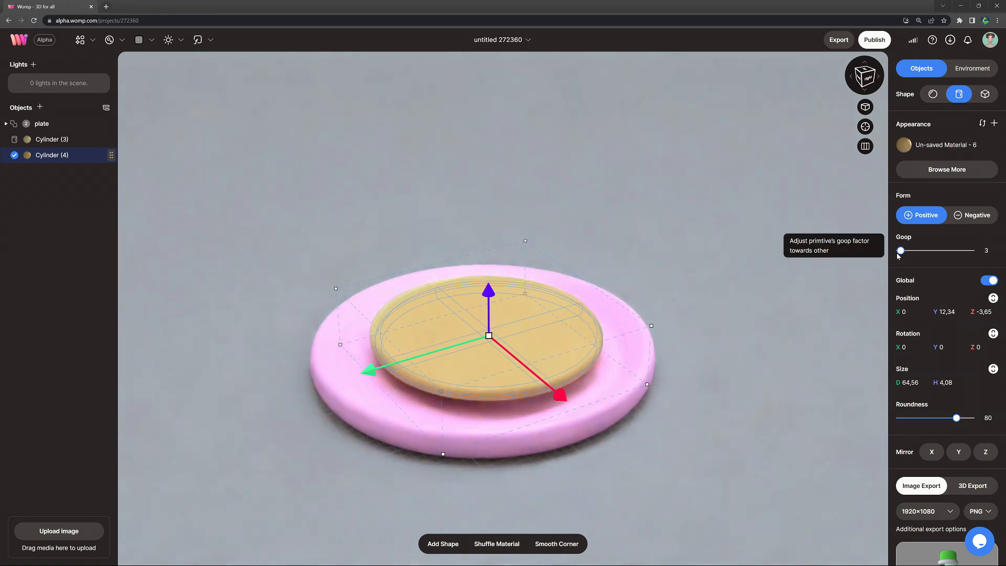
right_drag(717, 328, 622, 326)
drag(556, 303, 560, 307)
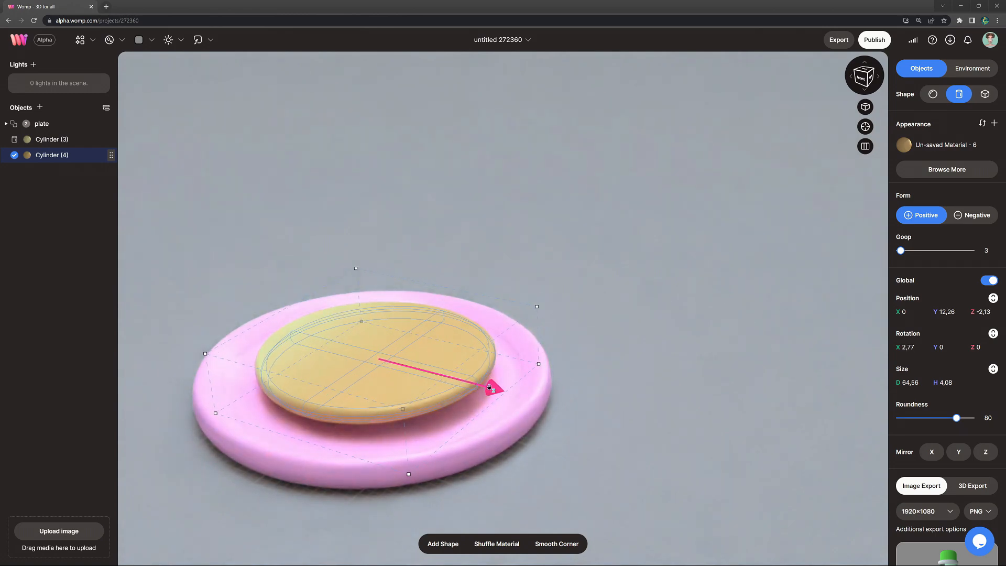
Step: Duplicate the golden brown disc, shift the copy to about X -4.13, Y 12.57 and tilt it about 0.55 degrees around the X axis
click(592, 366)
right_drag(592, 366, 536, 391)
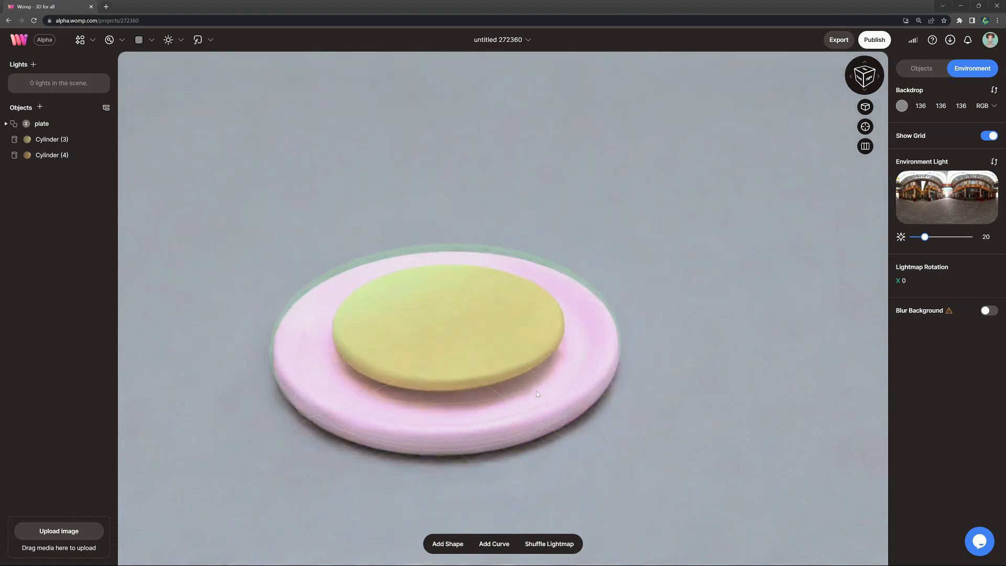
click(507, 356)
key(ctrl+d)
drag(332, 373, 327, 376)
drag(438, 290, 438, 288)
drag(611, 287, 618, 312)
Step: Recolour the newest disc a slightly lighter golden brown, RGB 185, 156, 108
click(904, 145)
click(869, 234)
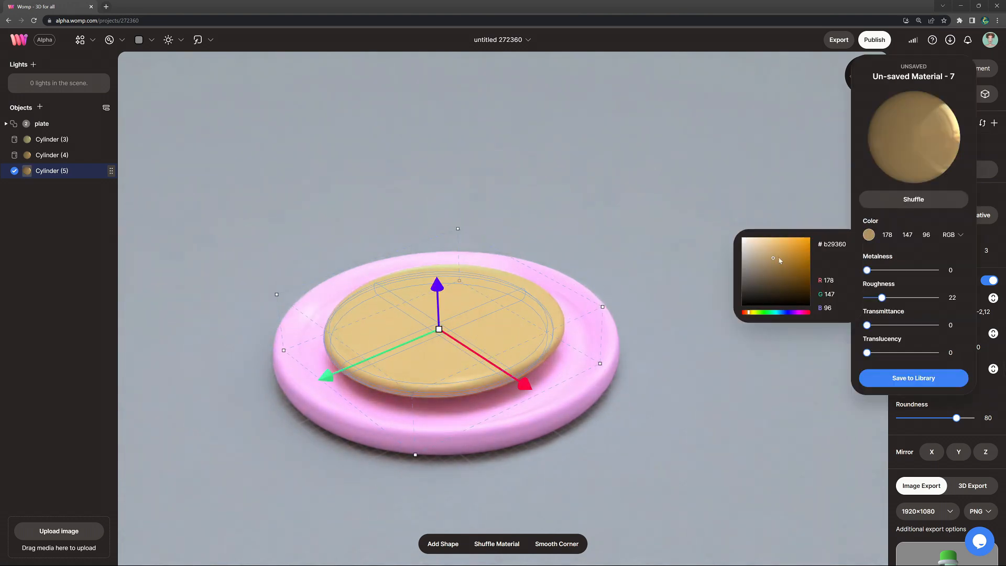
click(772, 254)
drag(764, 255, 771, 257)
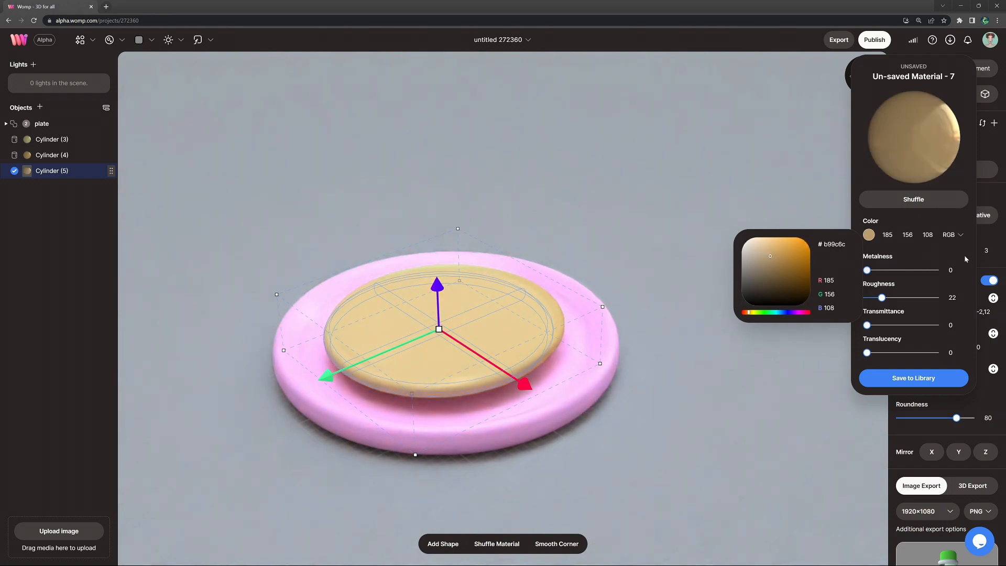
click(655, 347)
click(655, 347)
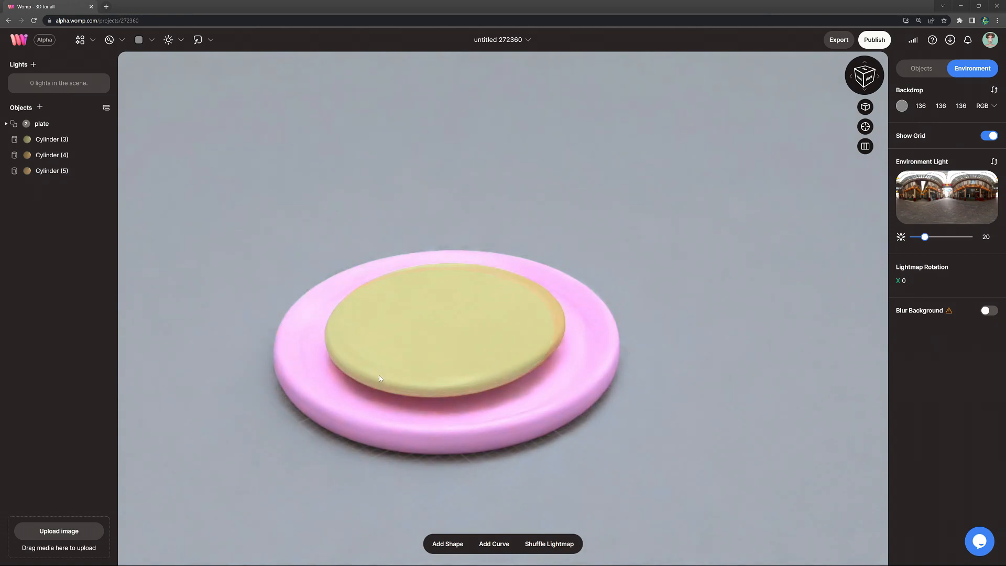
Step: Tilt the newest golden brown disc to about -0.77 degrees around the Z axis
click(529, 348)
drag(618, 286, 625, 289)
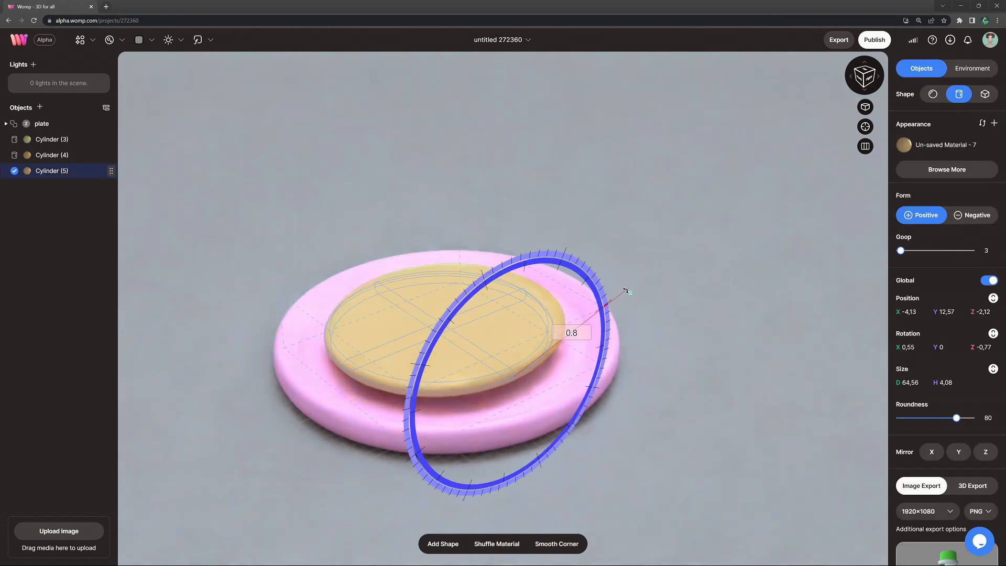
click(716, 308)
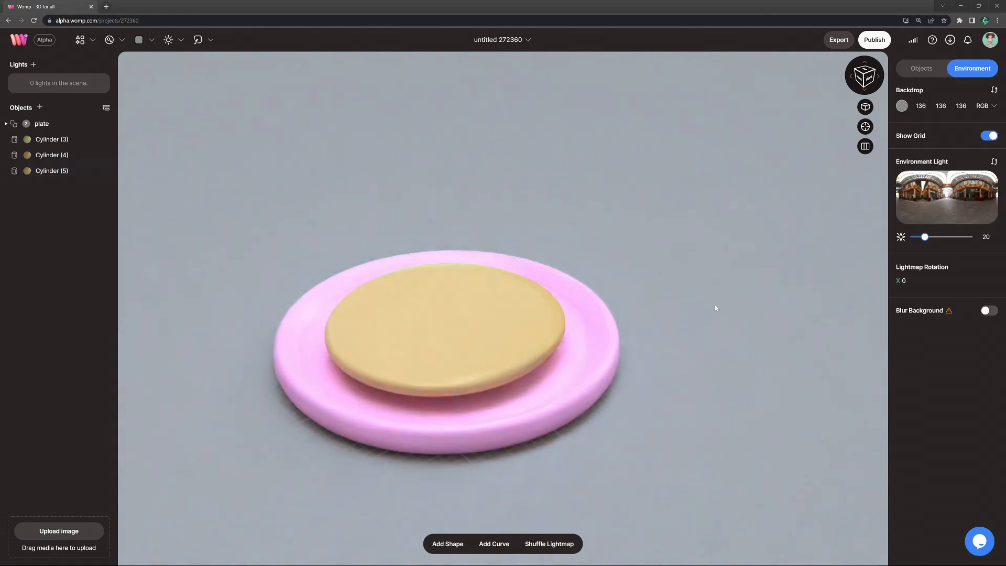
scroll(674, 326, down, 2)
click(392, 355)
drag(367, 360, 367, 360)
click(677, 317)
drag(655, 340, 653, 349)
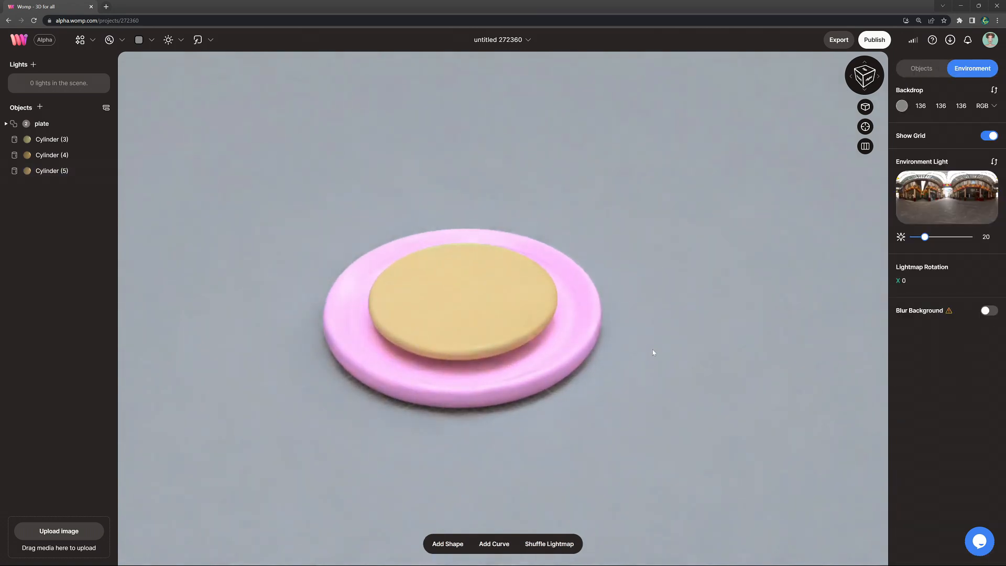
Step: Group the three stacked discs and rename the group pancake
scroll(653, 353, down, 2)
click(53, 140)
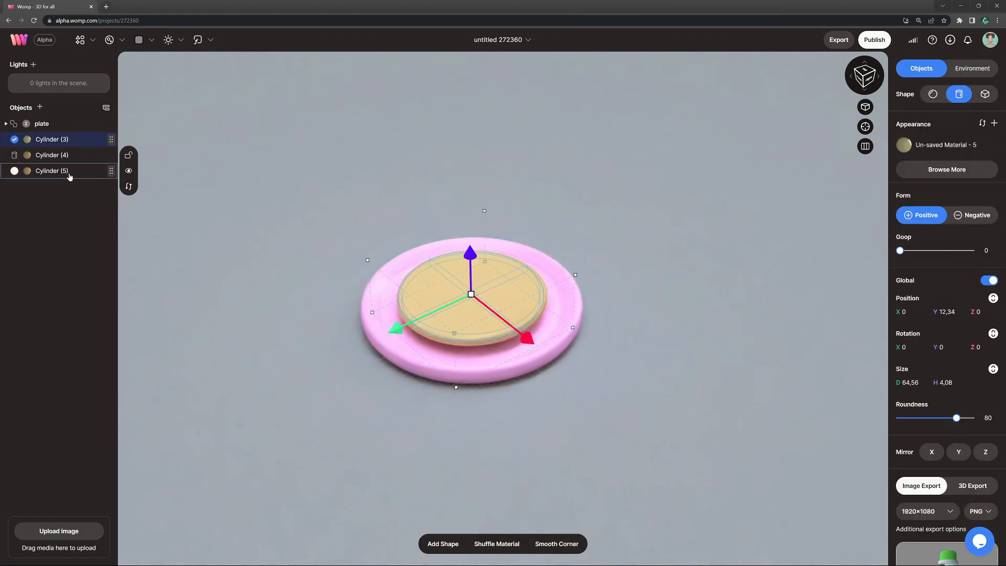
shift+click(70, 170)
right_click(71, 174)
click(162, 196)
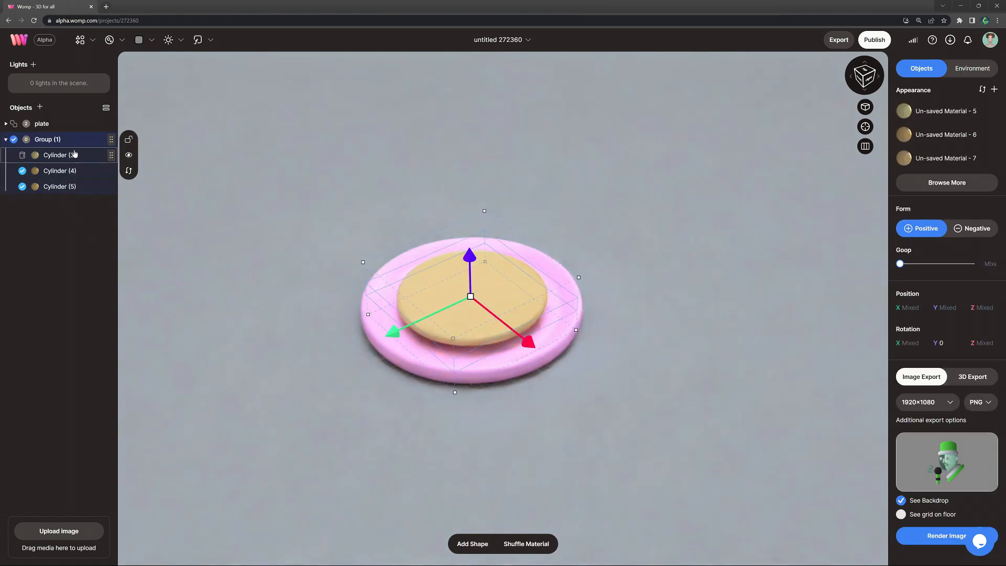
double_click(59, 140)
text(pancak)
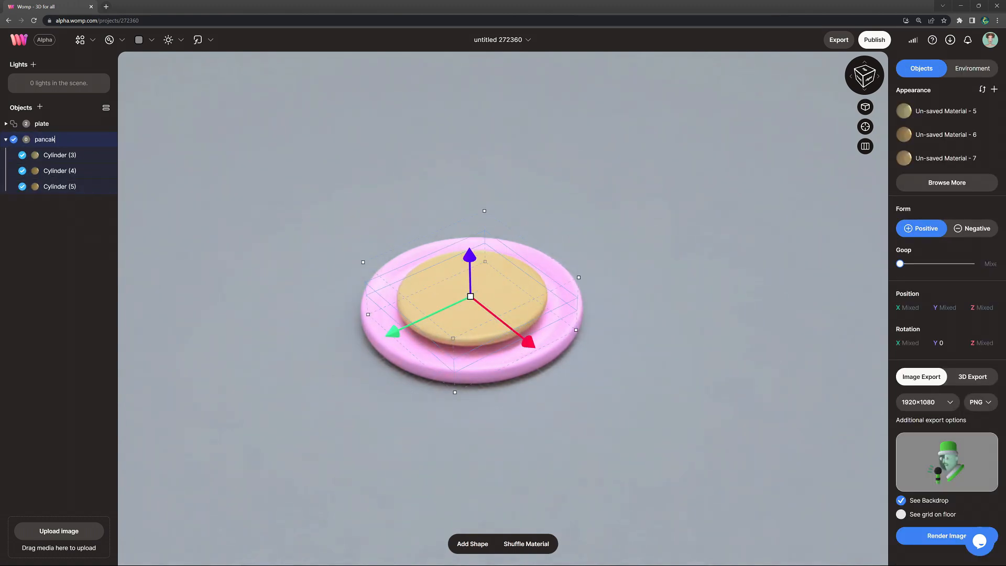
text(e)
key(Return)
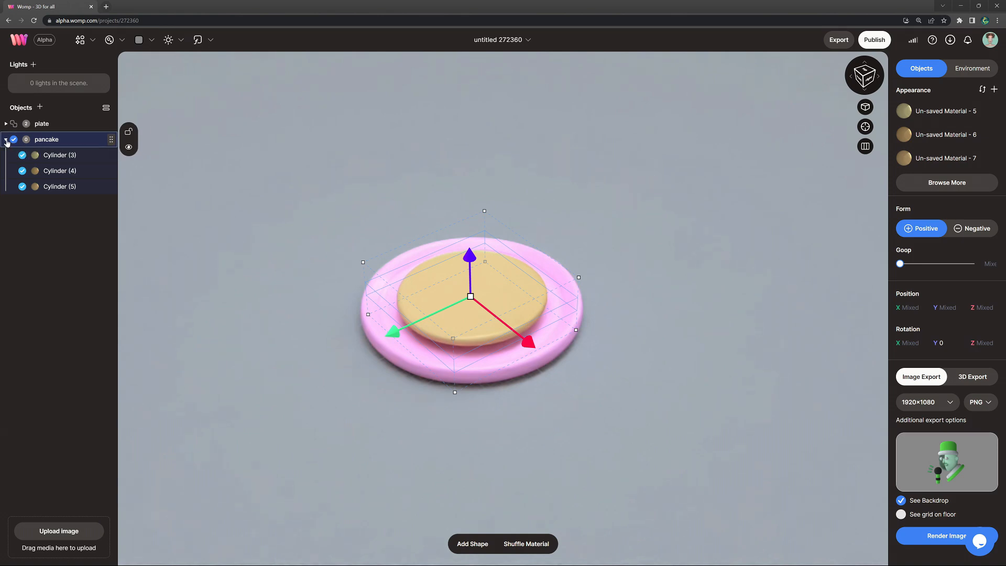
Step: Lower the pancake group so that it rests in the plate
click(6, 141)
drag(469, 256, 470, 267)
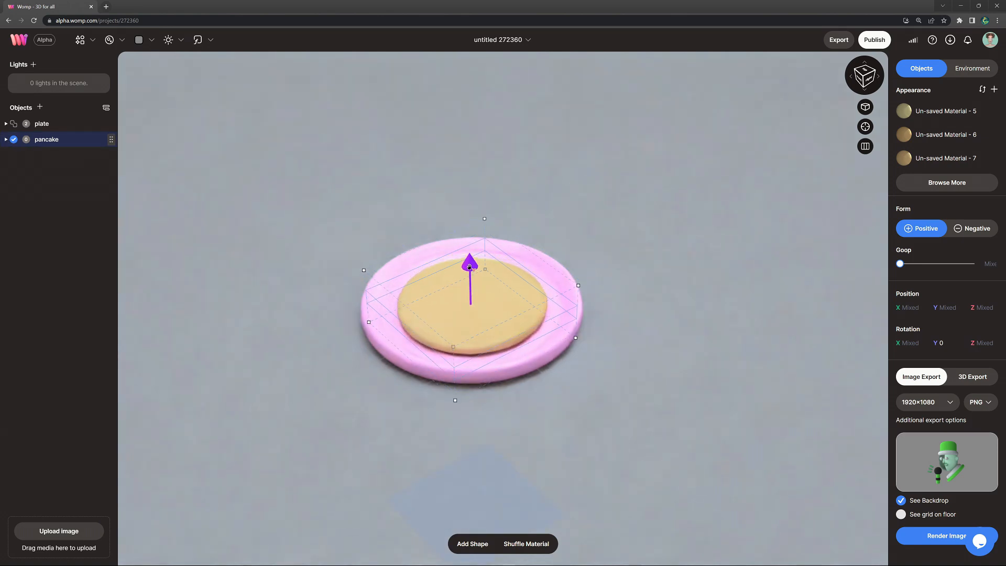
drag(576, 338, 572, 338)
drag(398, 340, 398, 341)
Step: Duplicate the pancake twice to stack three, turning the copies around the Y axis, the first one by about 49.25 degrees
key(ctrl+d)
drag(470, 265, 469, 252)
drag(596, 327, 503, 367)
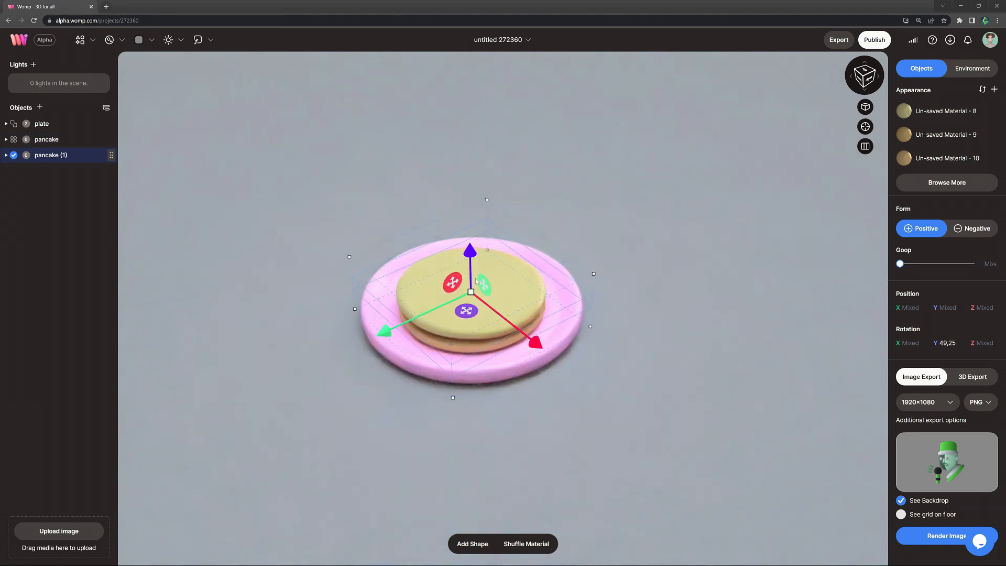
drag(470, 277, 470, 256)
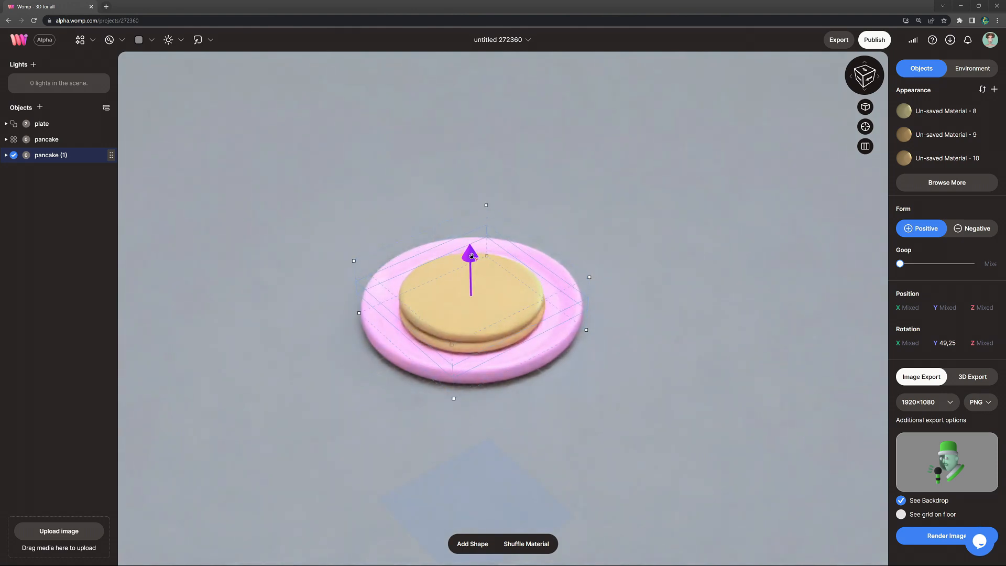
drag(613, 277, 608, 278)
alt+drag(471, 254, 470, 243)
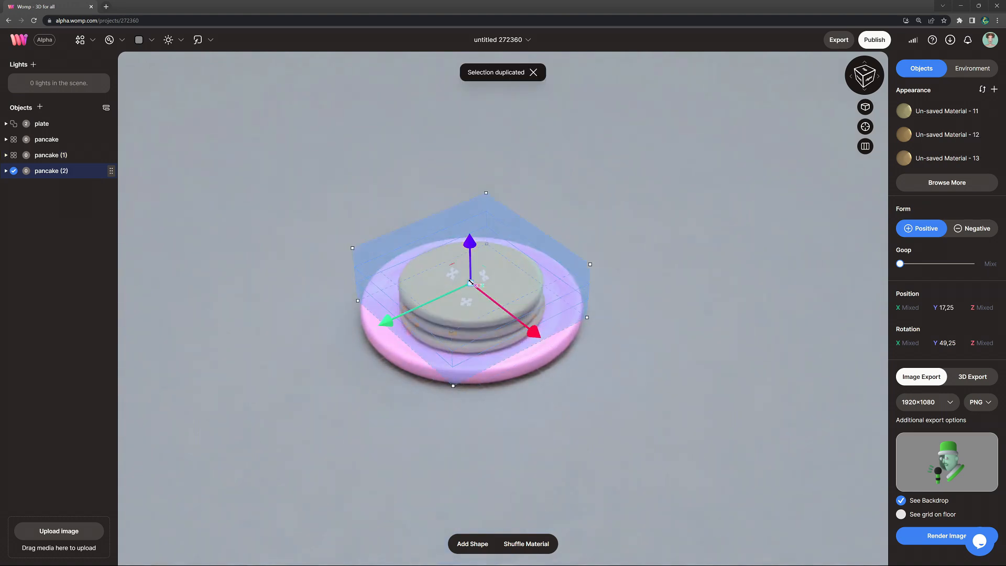
drag(608, 318, 535, 400)
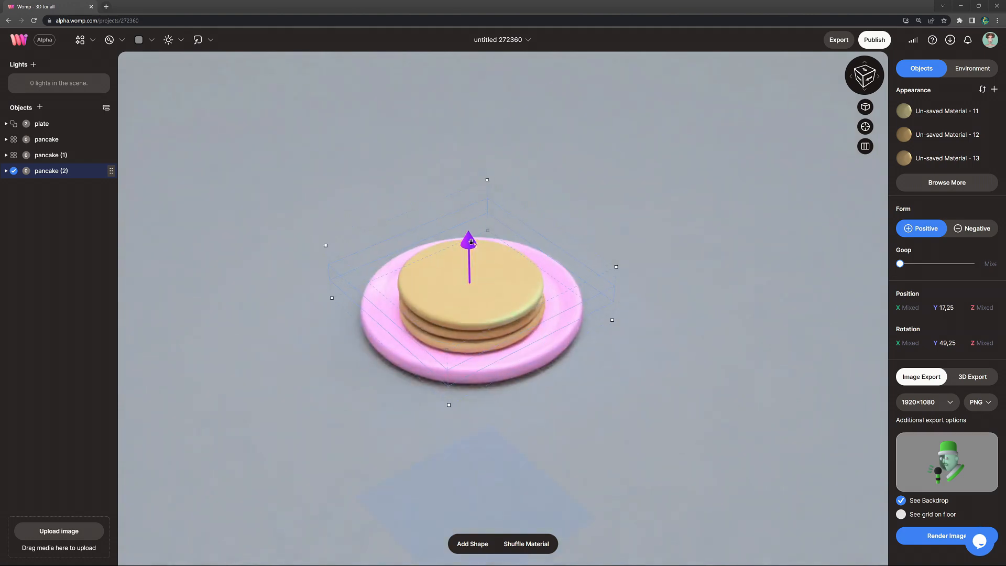
Step: Duplicate all three pancakes together, place the copies on top of the stack and turn them around the vertical axis
key(ctrl+v)
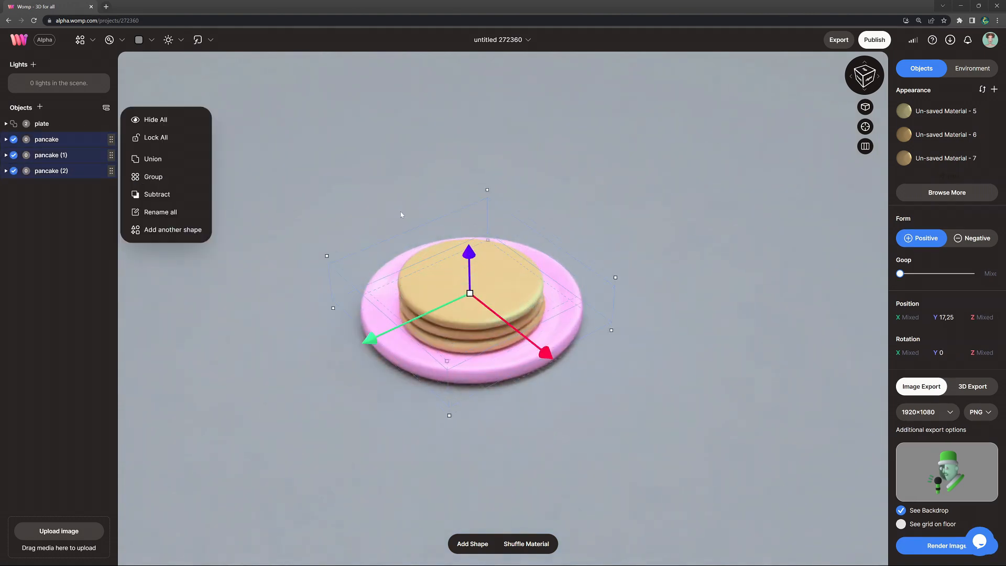
drag(467, 256, 470, 219)
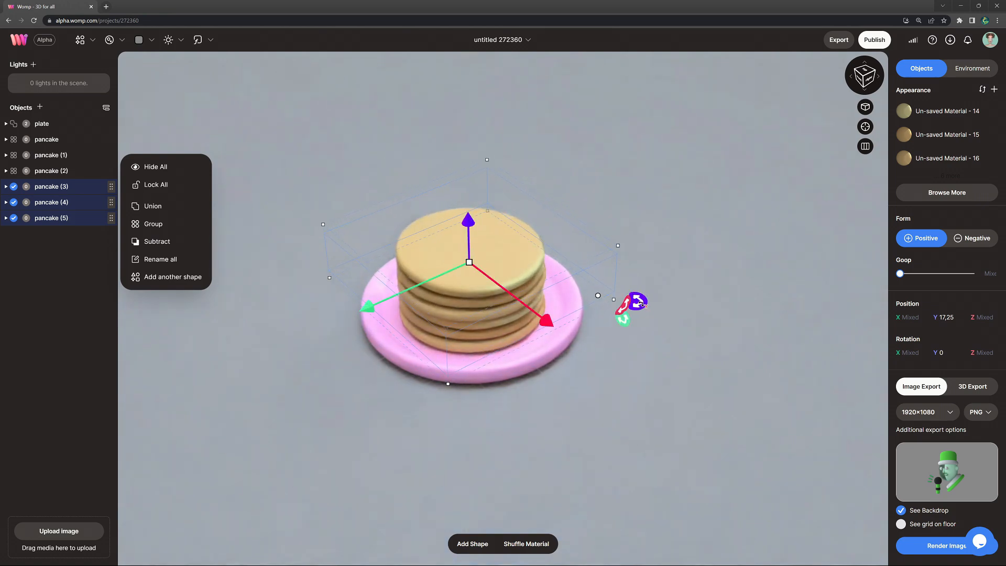
drag(635, 299, 583, 348)
click(674, 334)
right_drag(608, 326, 614, 289)
Step: Fine-tune the height of the upper three pancakes on the stack
click(74, 188)
shift+click(72, 218)
drag(466, 245, 467, 242)
click(676, 279)
right_drag(666, 288, 655, 325)
right_drag(616, 292, 614, 301)
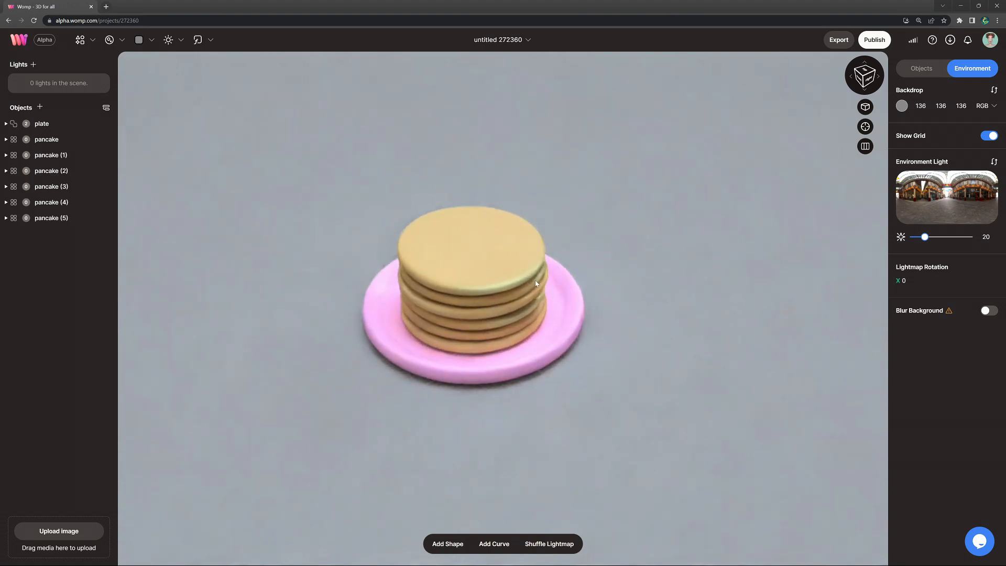
Step: Combine all six pancakes into a union named pancakes
click(82, 156)
click(60, 142)
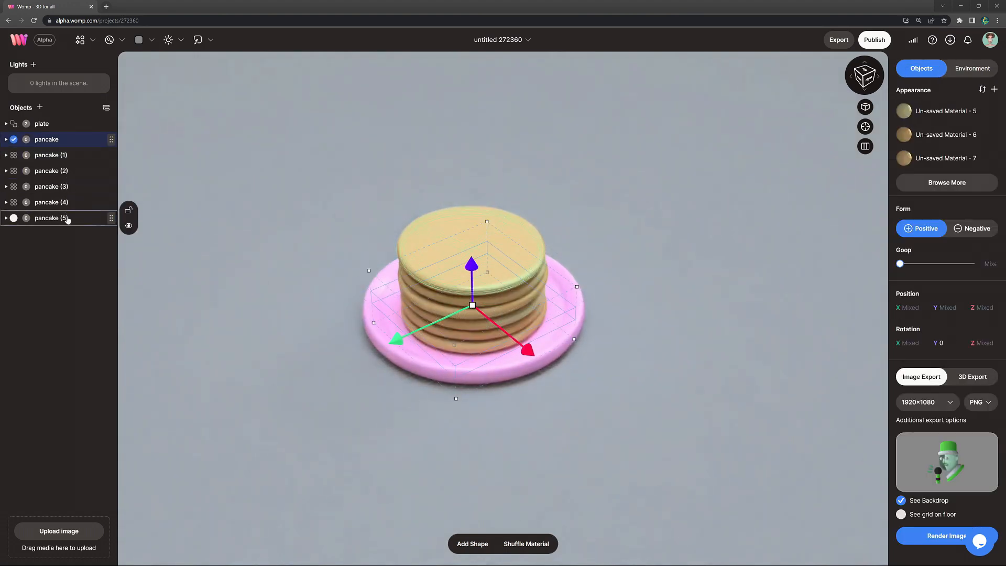
shift+click(67, 219)
right_click(67, 219)
click(147, 206)
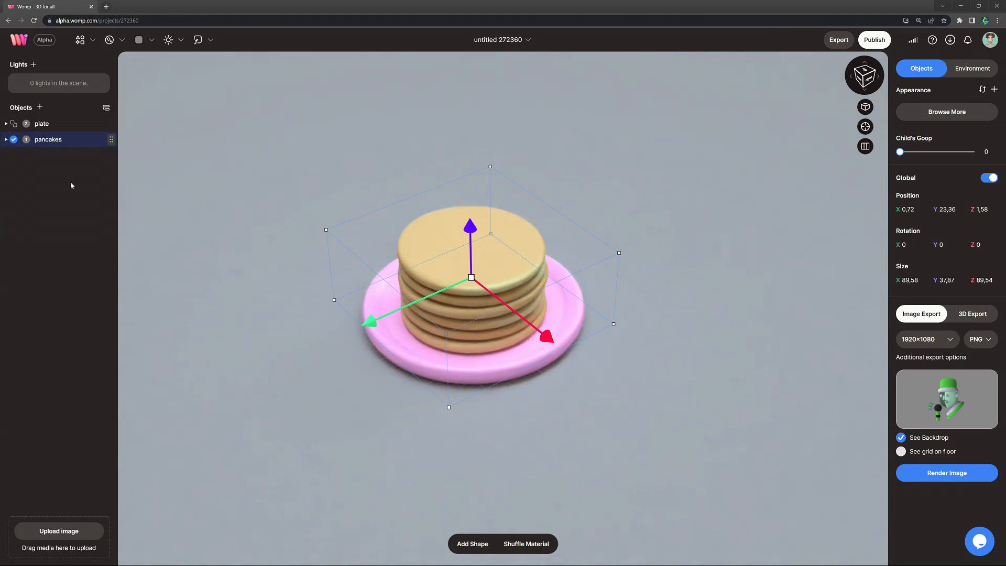
click(71, 185)
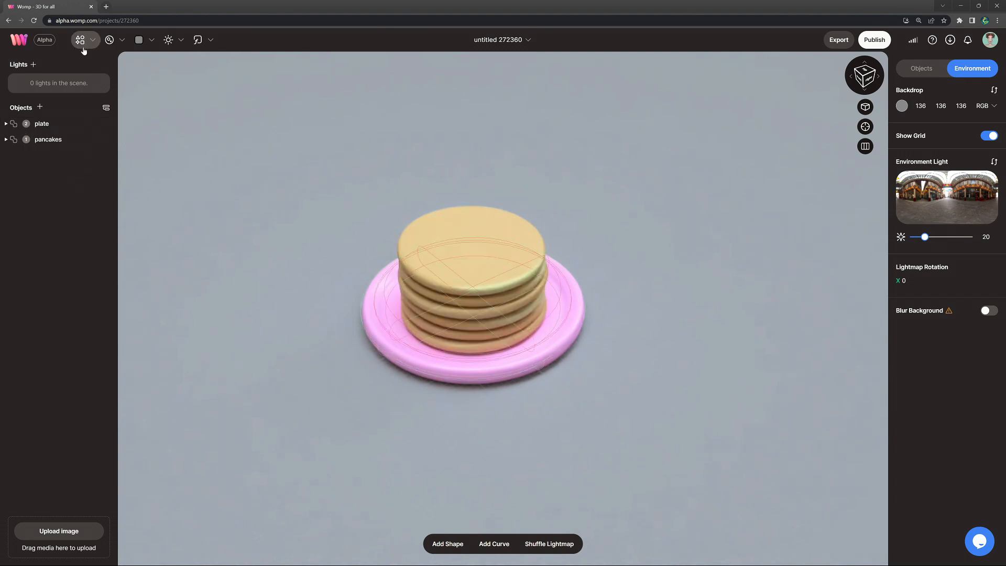
Step: Add a cylinder on the top pancake at about Y 43.18, about 36.66 in diameter and 9.47 high, with roundness 100
click(80, 41)
click(128, 88)
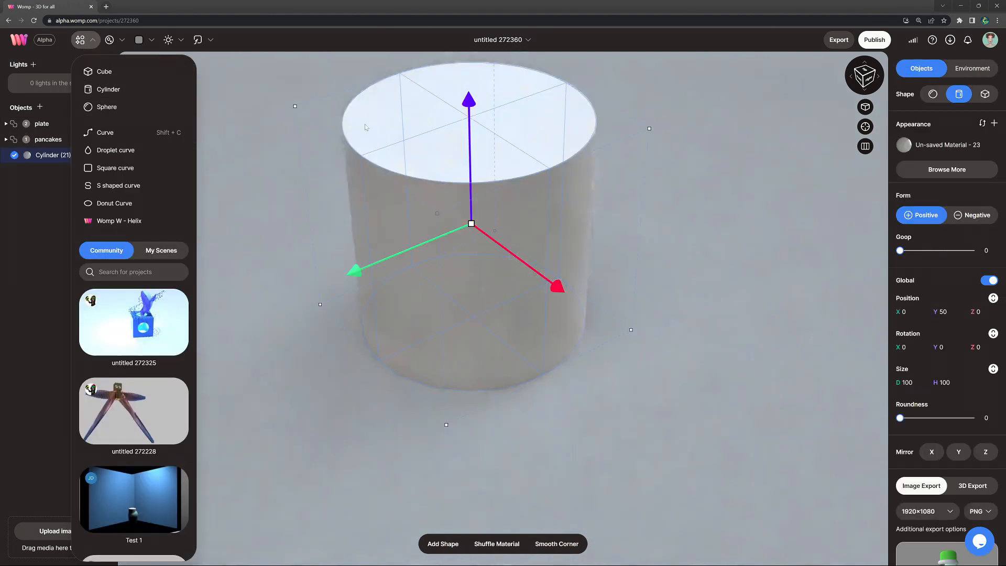
drag(471, 224, 512, 166)
drag(900, 418, 960, 423)
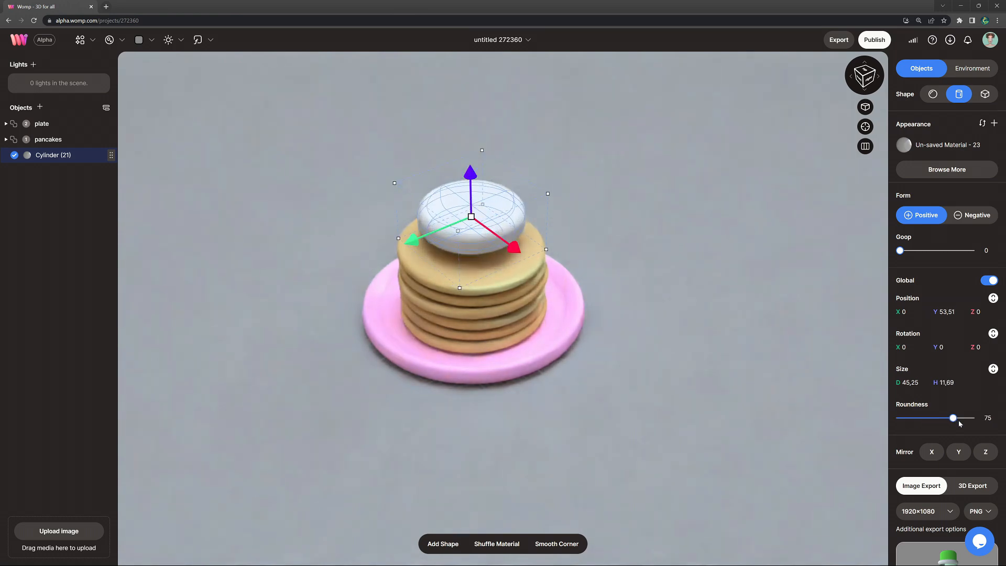
drag(471, 174, 450, 202)
scroll(680, 288, up, 3)
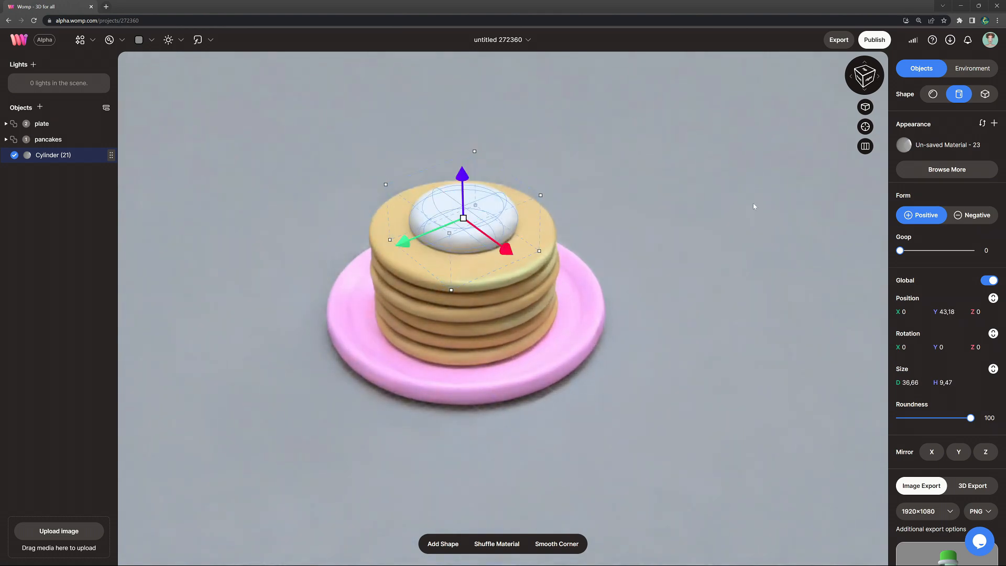
Step: Colour the rounded cylinder on top of the pancakes light orange, RGB 226, 169, 124
click(929, 151)
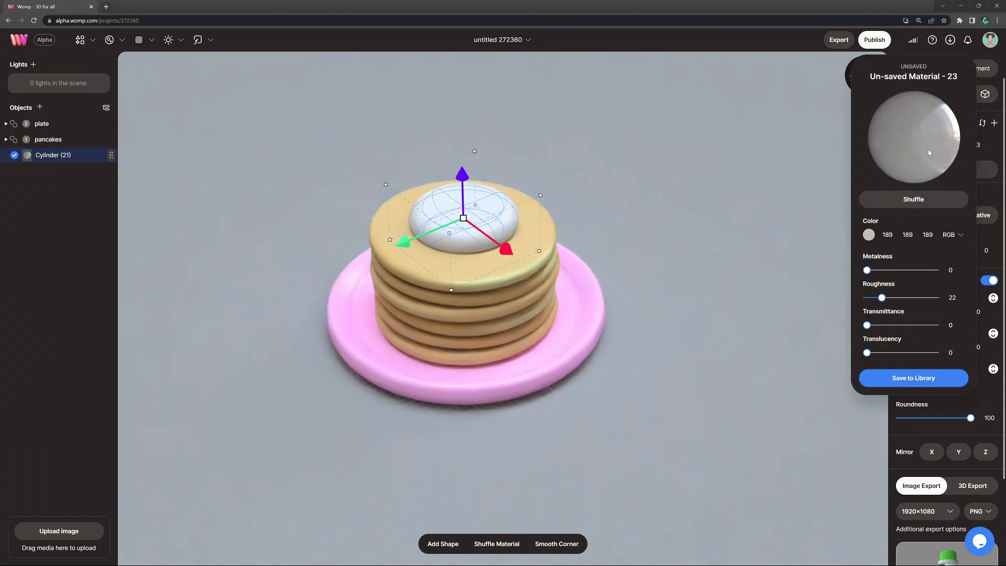
click(869, 236)
drag(745, 317, 749, 317)
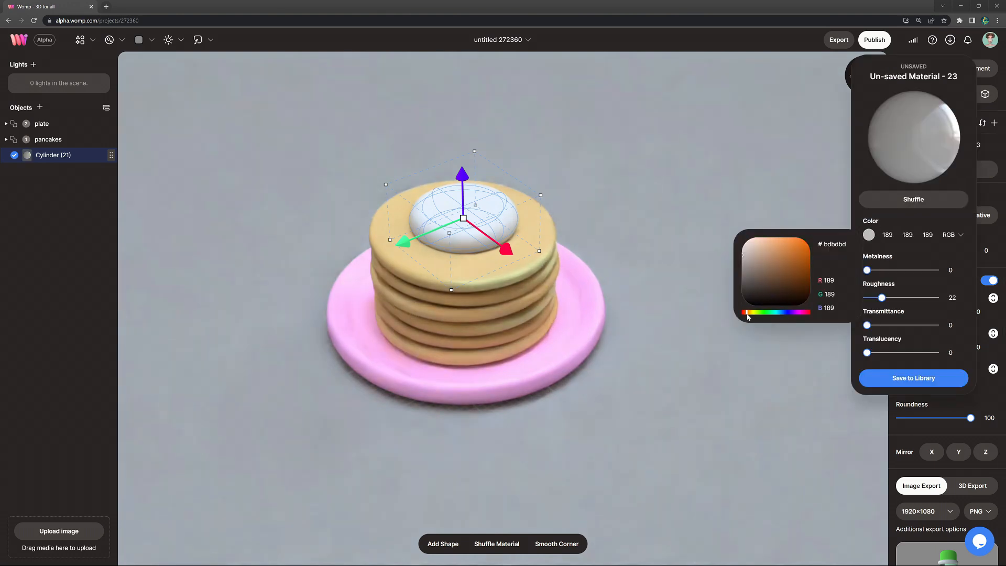
click(773, 245)
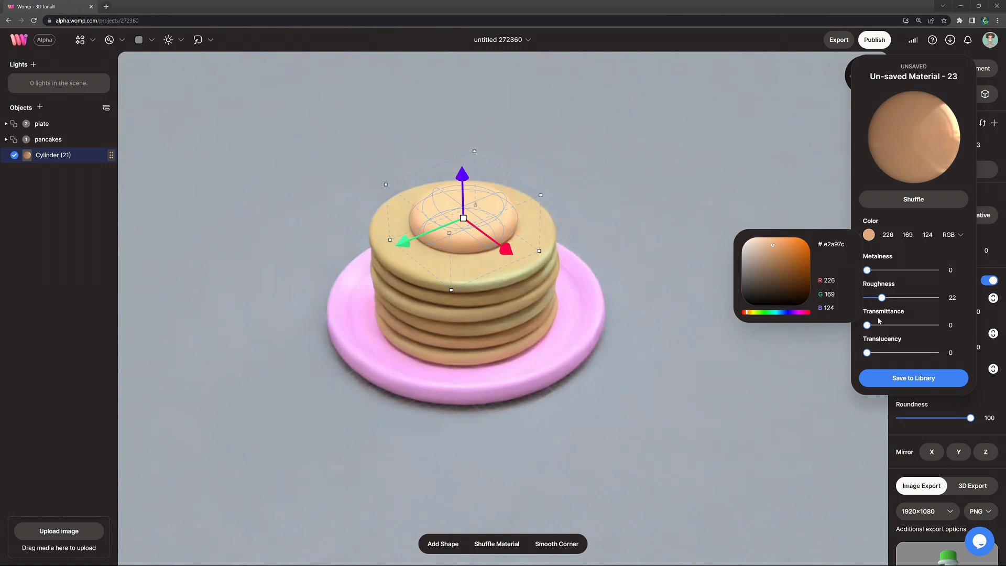
Step: Give the rounded cylinder a syrup material with metalness 7, roughness 5, transmittance 100 and translucency 14
drag(882, 298, 941, 329)
click(873, 299)
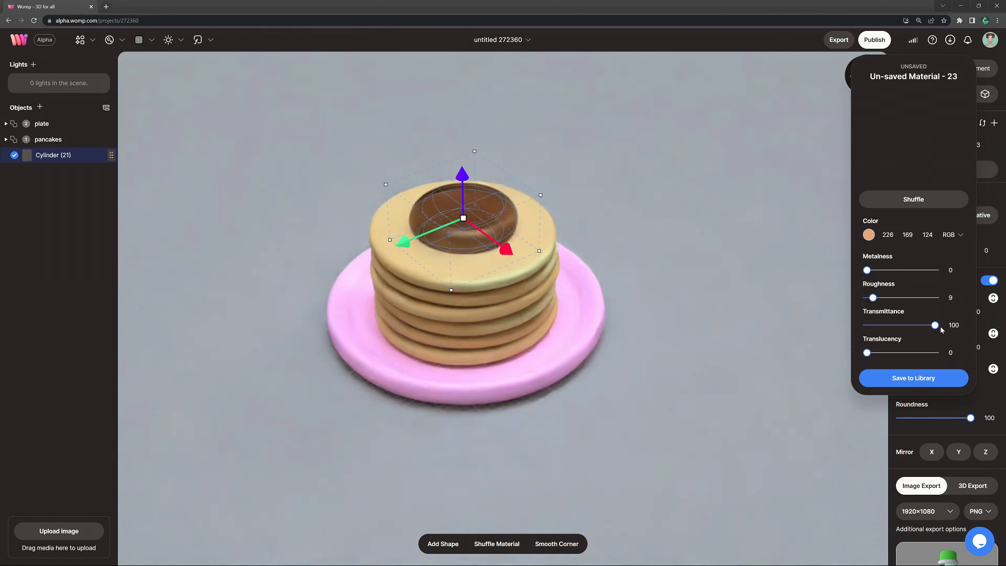
drag(874, 300, 867, 303)
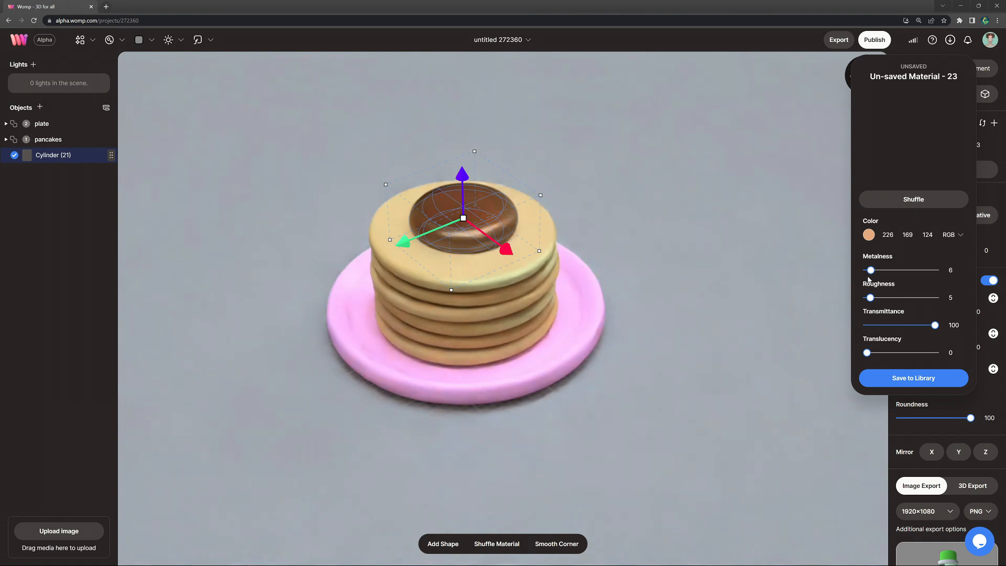
drag(872, 353, 875, 357)
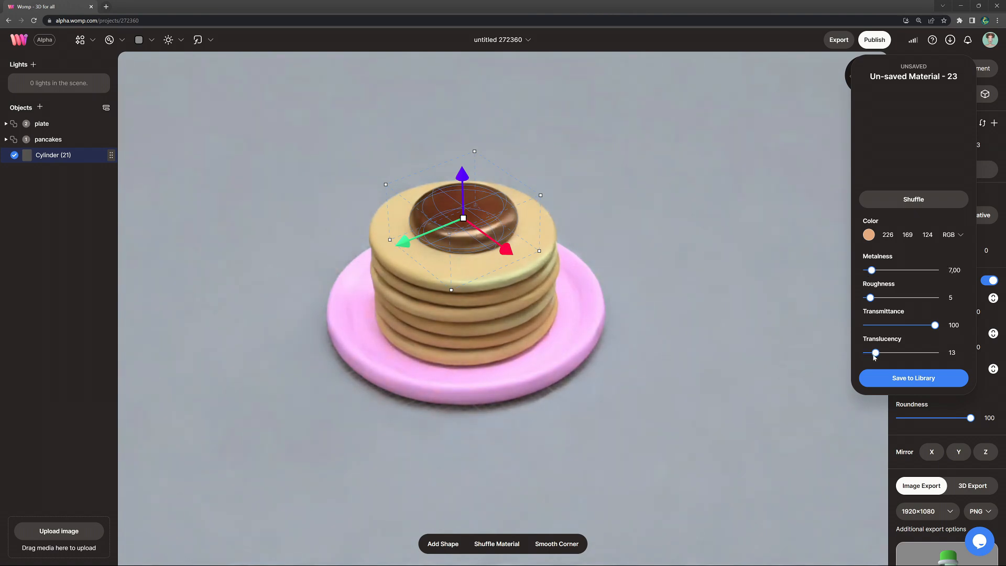
Step: Sink the syrup cylinder to about Y 42.07, shrink it to about 34.77 in diameter, and blend in a shifted duplicate with goop about 10.14
click(460, 177)
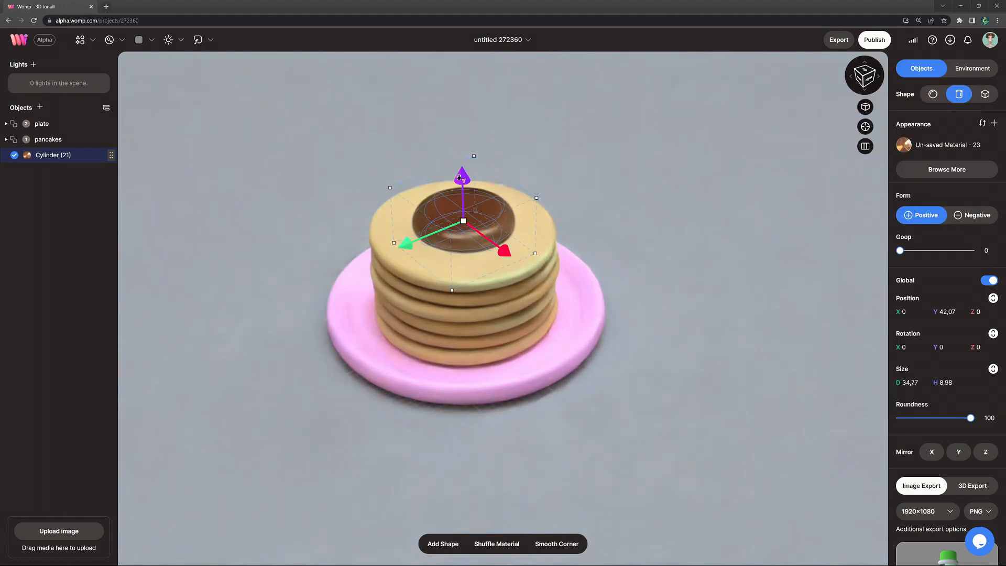
drag(460, 172, 460, 173)
key(ctrl+d)
drag(404, 243, 368, 256)
drag(900, 251, 903, 256)
drag(501, 265, 496, 284)
Step: Extend the syrup puddle across the top pancake with another duplicate, about 29.4 in diameter and 7.59 high
key(ctrl+d)
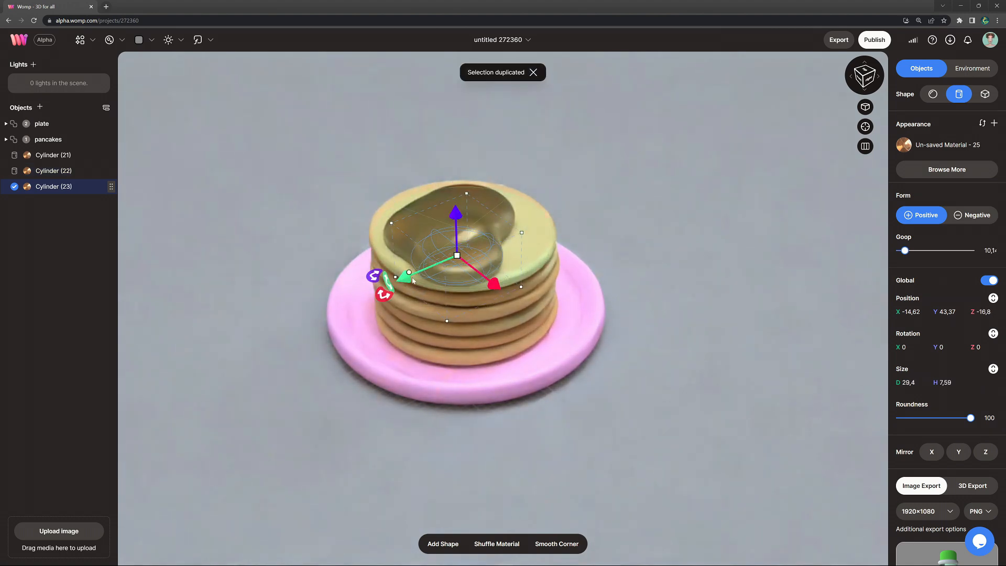
drag(404, 277, 406, 275)
drag(461, 255, 459, 254)
right_drag(734, 252, 817, 259)
drag(436, 234, 440, 242)
right_drag(449, 254, 367, 246)
drag(491, 232, 490, 237)
drag(480, 293, 568, 288)
Step: Duplicate the syrup blob three more times towards the pancake's edge, ending with one about 15.53 in diameter, 4.01 high and goop about 5.36
key(ctrl+d)
key(ctrl+d)
key(ctrl+d)
drag(575, 275, 559, 263)
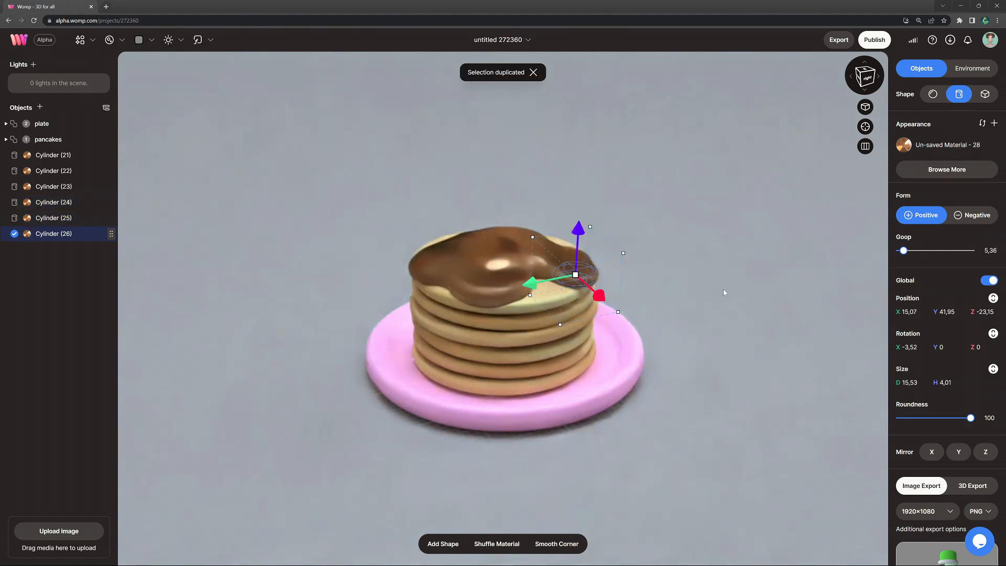
scroll(726, 283, up, 4)
drag(680, 229, 684, 239)
drag(642, 286, 640, 284)
drag(625, 213, 625, 215)
click(754, 244)
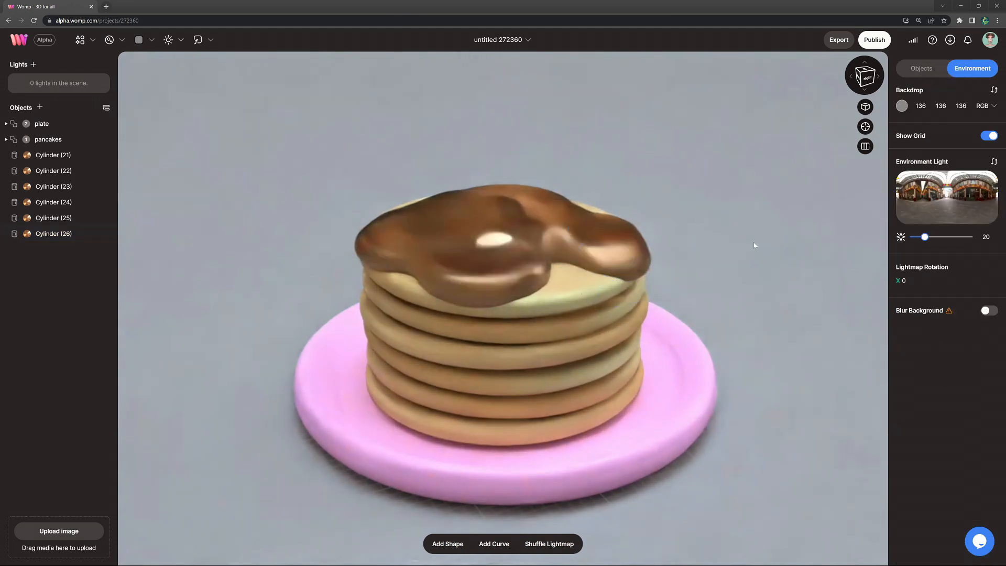
Step: Duplicate the central syrup cylinder, place the copy over the stack at about Y 56.75, and resize it to about 81.31 in diameter and 9.17 high
scroll(739, 257, down, 3)
scroll(676, 272, down, 2)
right_drag(655, 293, 682, 261)
scroll(675, 272, down, 1)
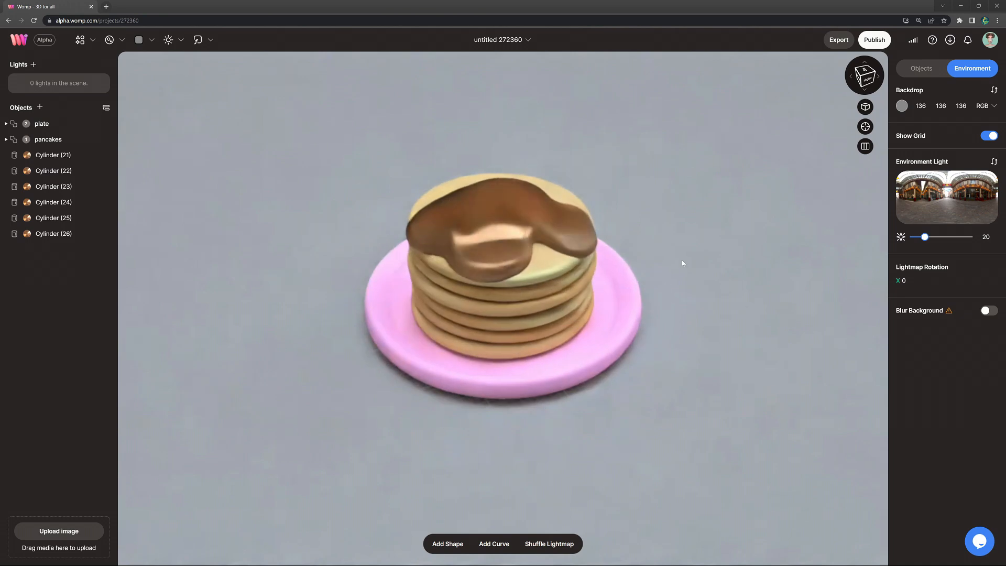
click(531, 210)
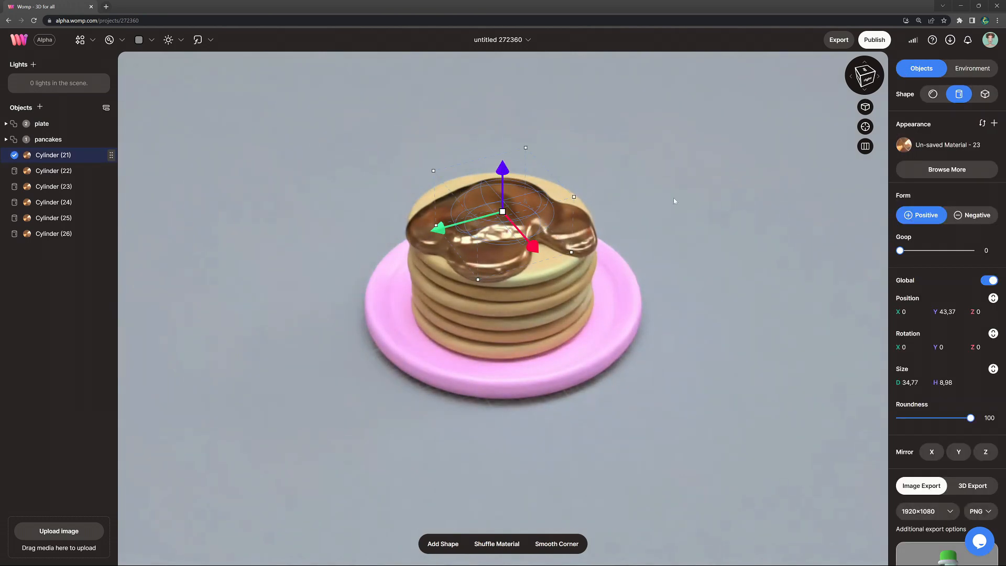
key(ctrl+c)
key(ctrl+v)
drag(502, 168, 659, 308)
scroll(692, 103, down, 5)
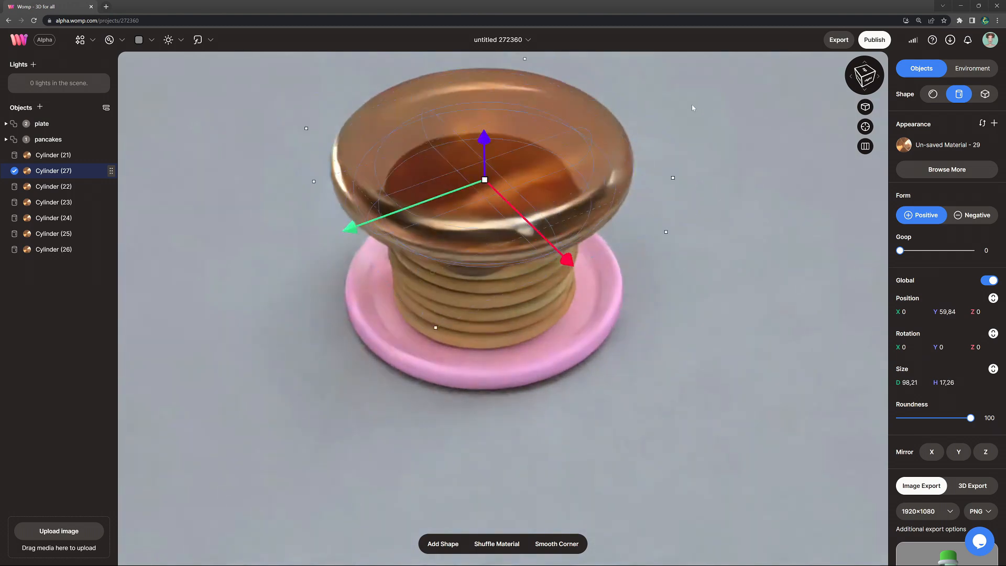
drag(576, 153, 567, 166)
drag(617, 267, 596, 259)
scroll(644, 253, up, 5)
scroll(644, 252, up, 3)
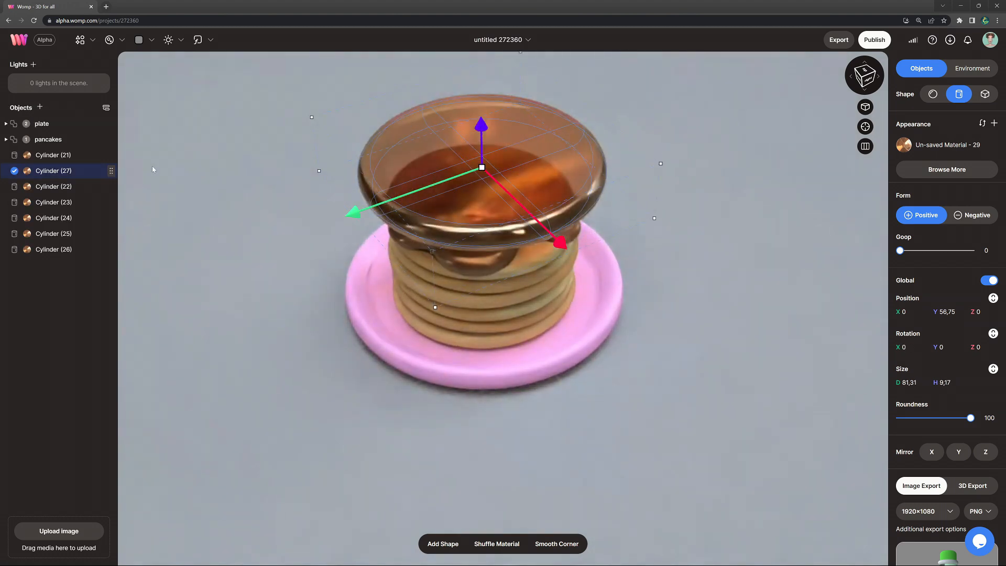
Step: Move the large cylinder below all other syrup cylinders in the object order, make it negative and lower it to about Y 47.99
drag(64, 173, 64, 183)
drag(59, 266, 60, 263)
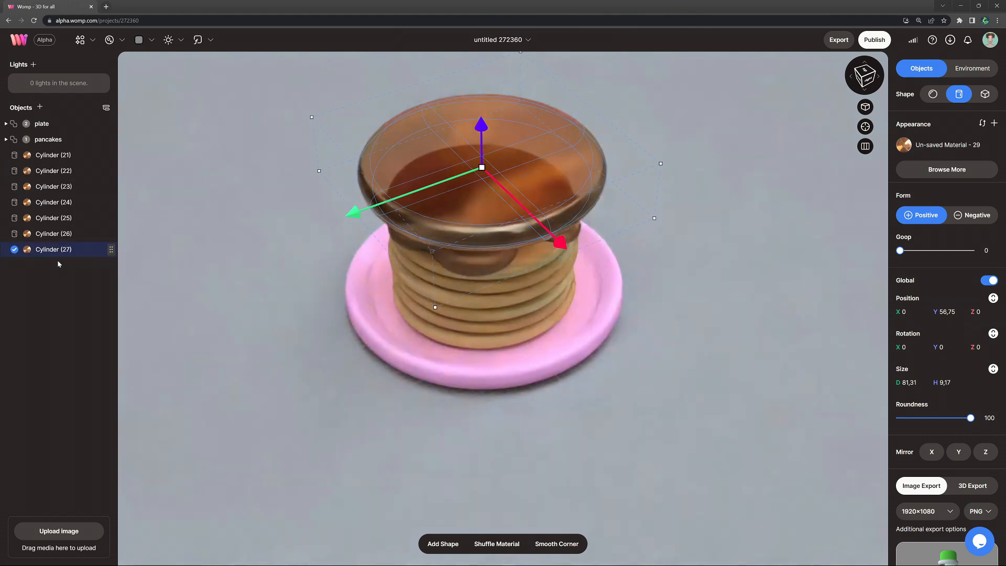
click(971, 217)
drag(483, 124, 485, 149)
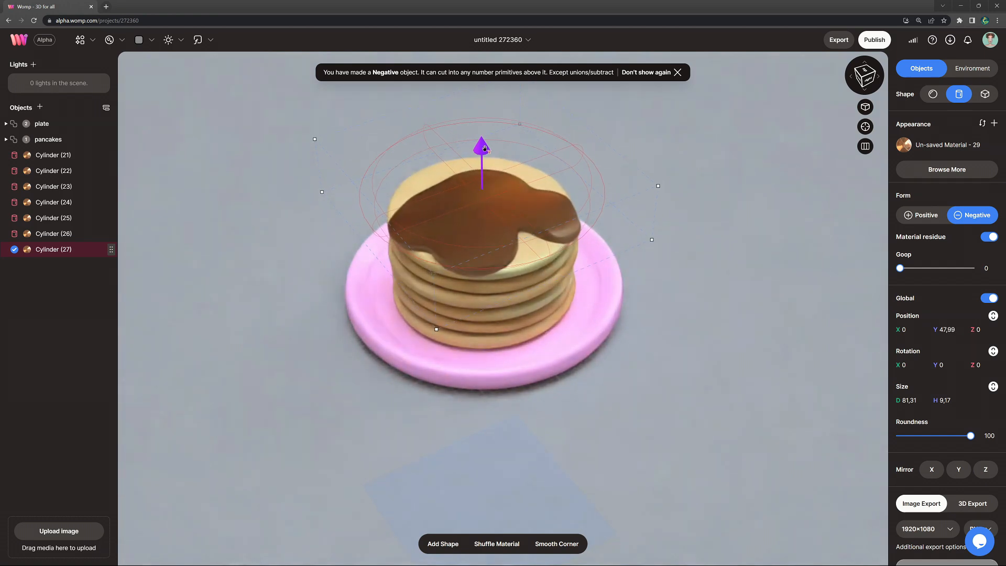
Step: Thin the negative cylinder to about 7.51 high at Y 47.16, and give a duplicate of it a goop of about 9
drag(723, 213, 723, 189)
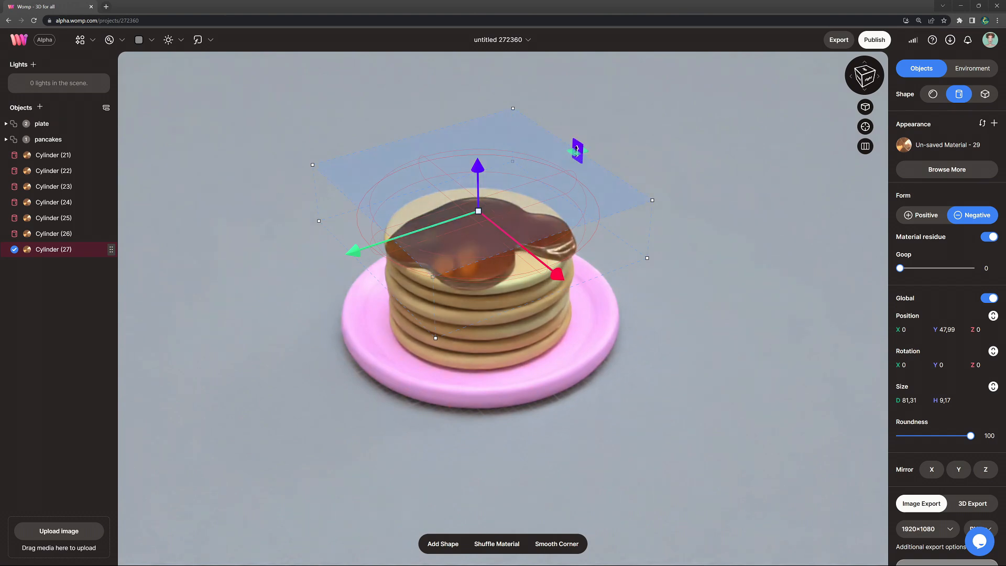
drag(577, 152, 577, 156)
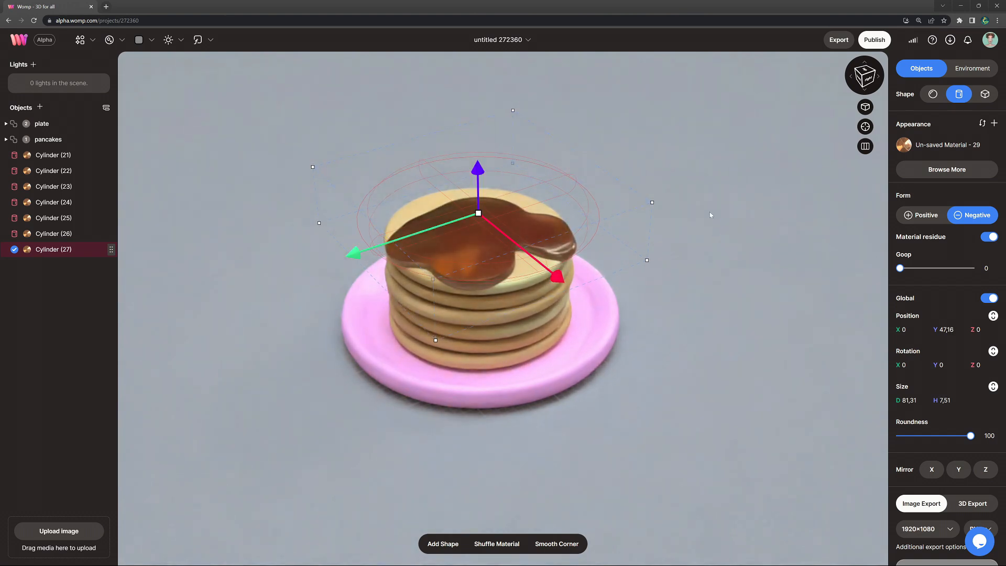
drag(900, 269, 901, 270)
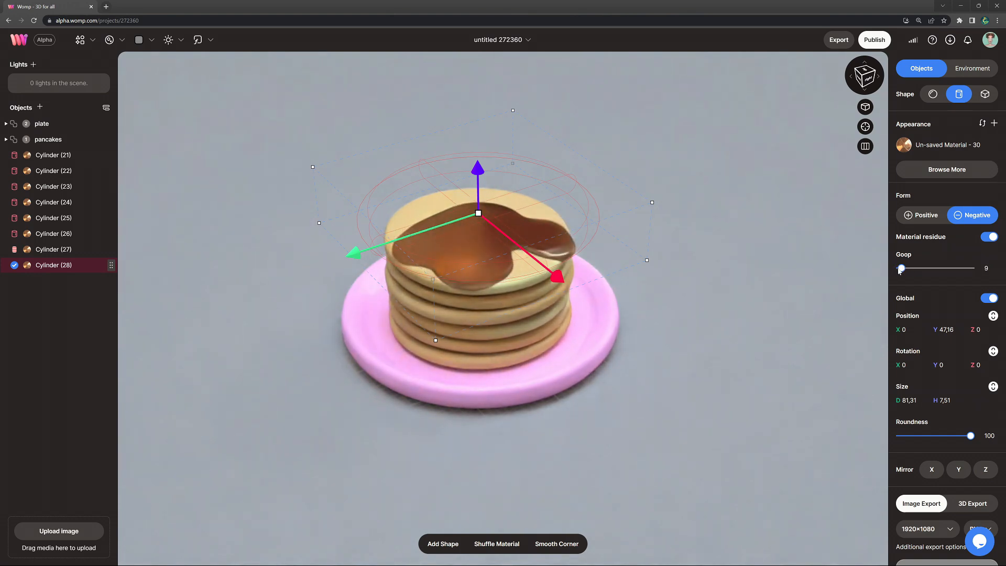
drag(566, 283, 571, 285)
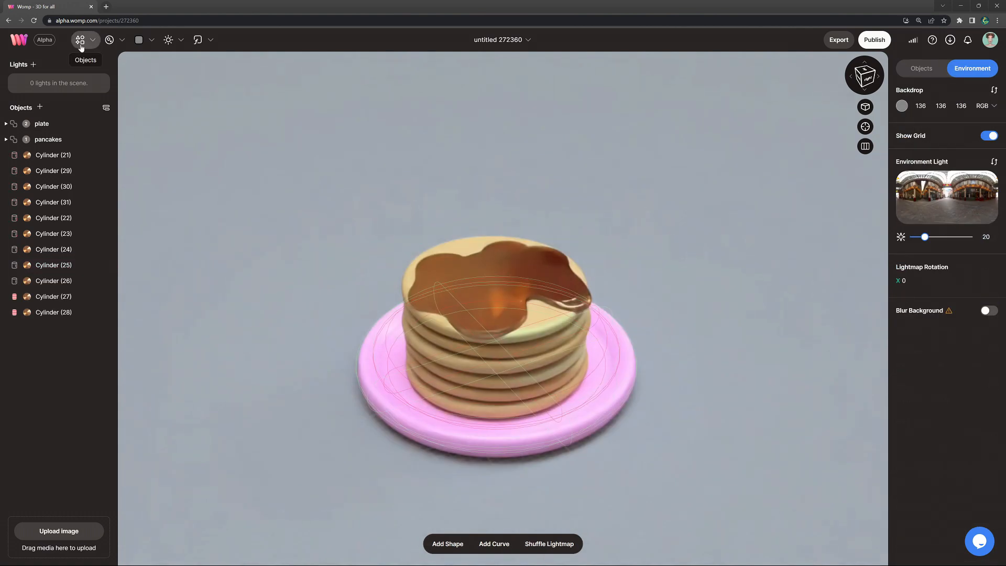
Step: Add a curve, delete its second point, and shrink the remaining one to about 15.13 in radius at the top pancake's edge
click(80, 40)
click(107, 132)
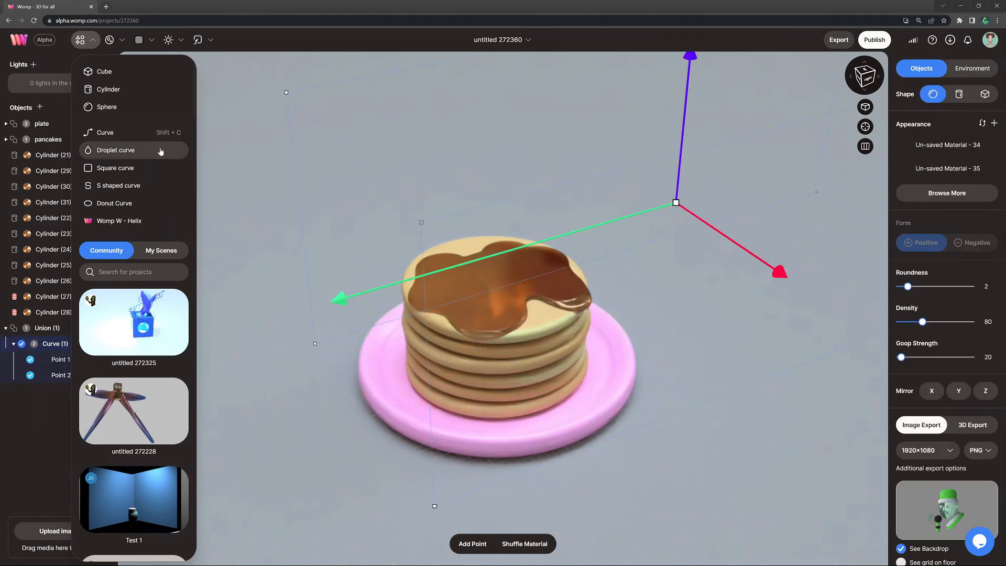
click(59, 377)
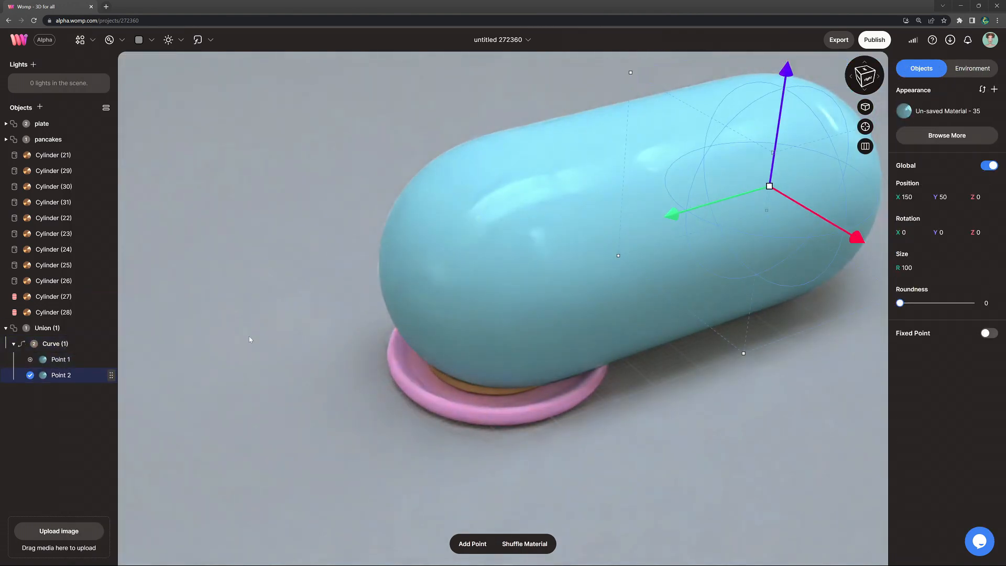
key(Delete)
click(66, 343)
drag(333, 139, 445, 193)
drag(518, 288, 526, 314)
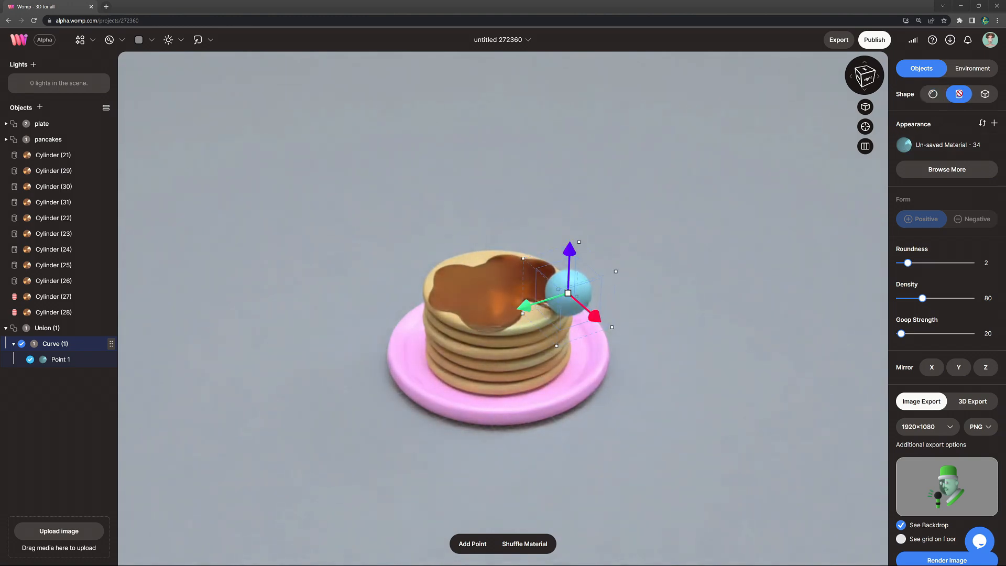
Step: Set the curve to a cylinder shape with roundness 4, density 250 and goop strength 5
click(959, 95)
drag(908, 264, 920, 268)
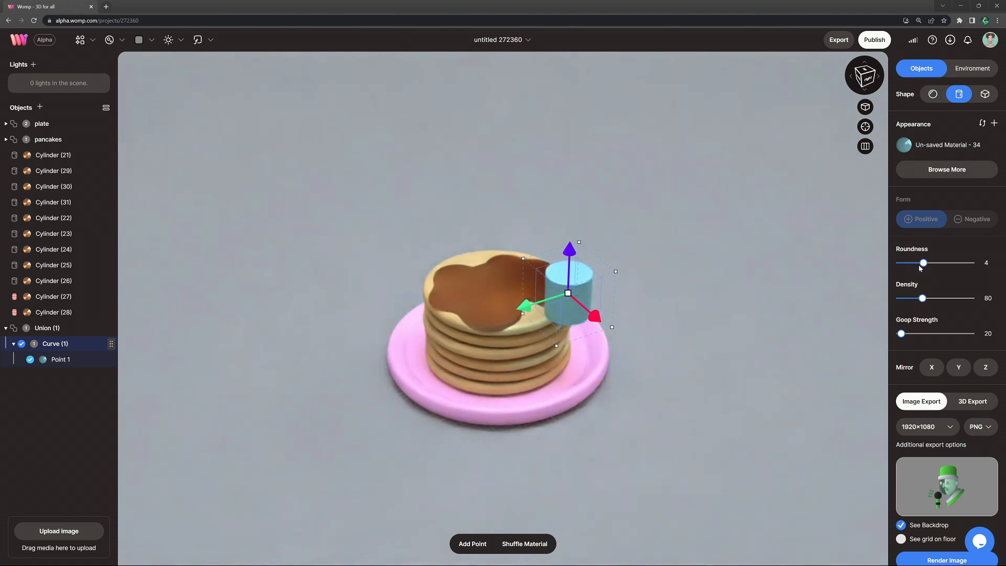
drag(958, 302, 983, 302)
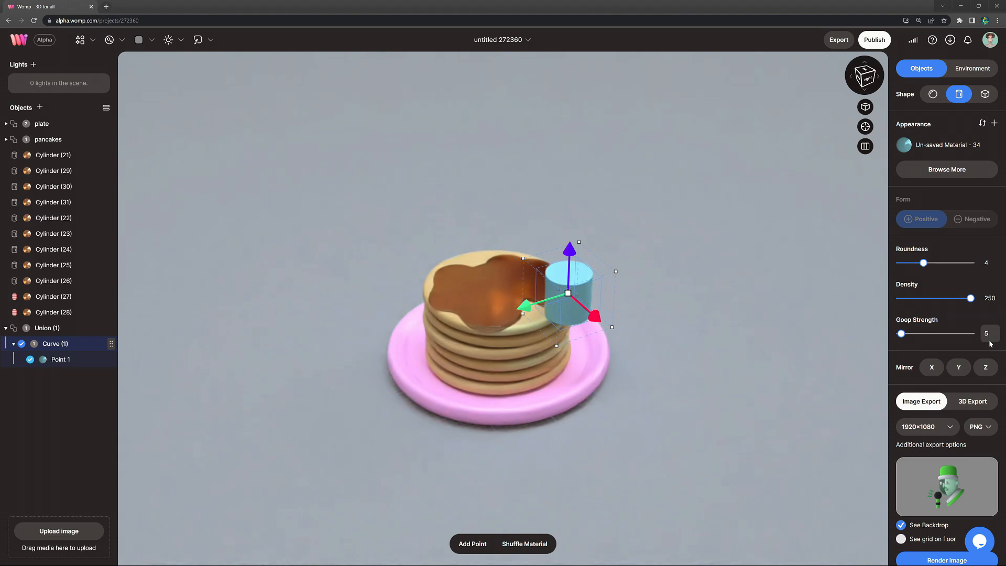
scroll(749, 346, up, 2)
drag(636, 265, 614, 279)
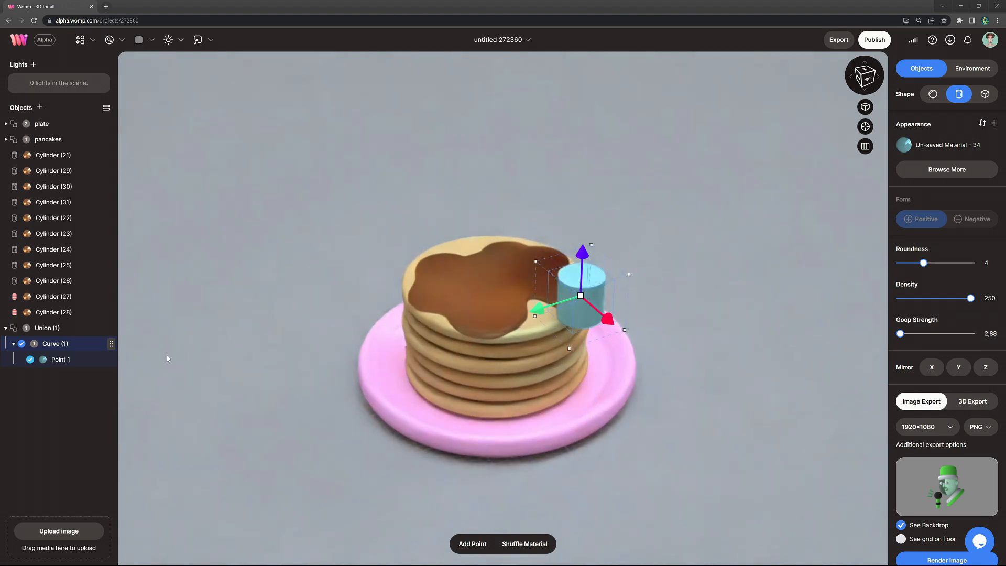
Step: Flatten the curve's point to about 3.12 high, lower it to about Y 41.96 and set its roundness to 100
click(61, 360)
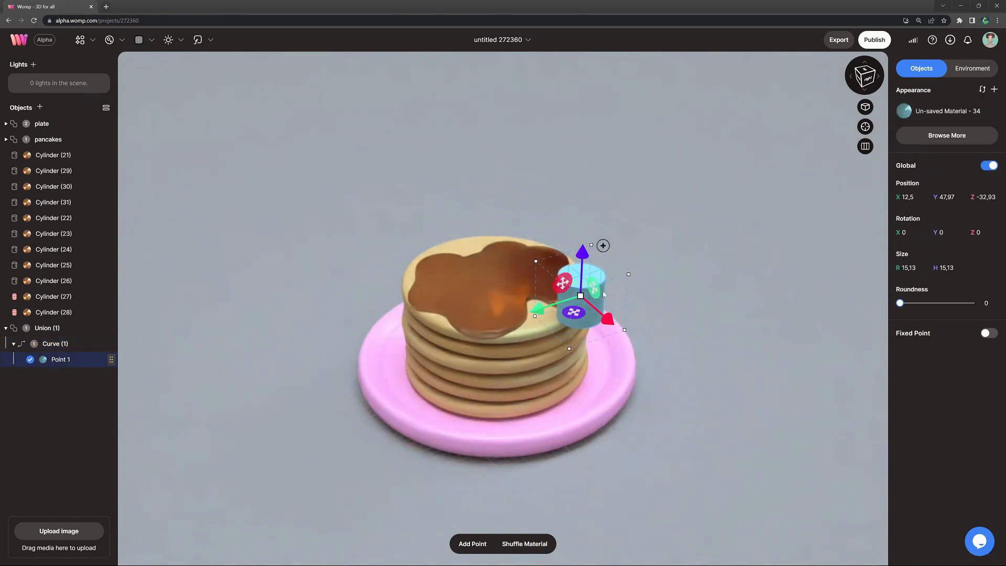
drag(608, 257, 608, 273)
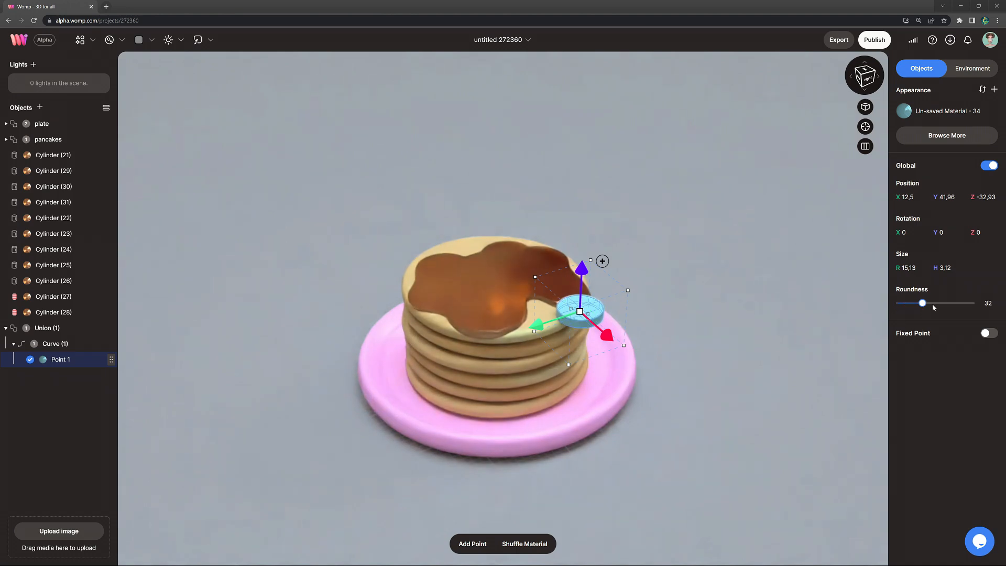
drag(933, 308, 975, 307)
right_drag(688, 302, 693, 289)
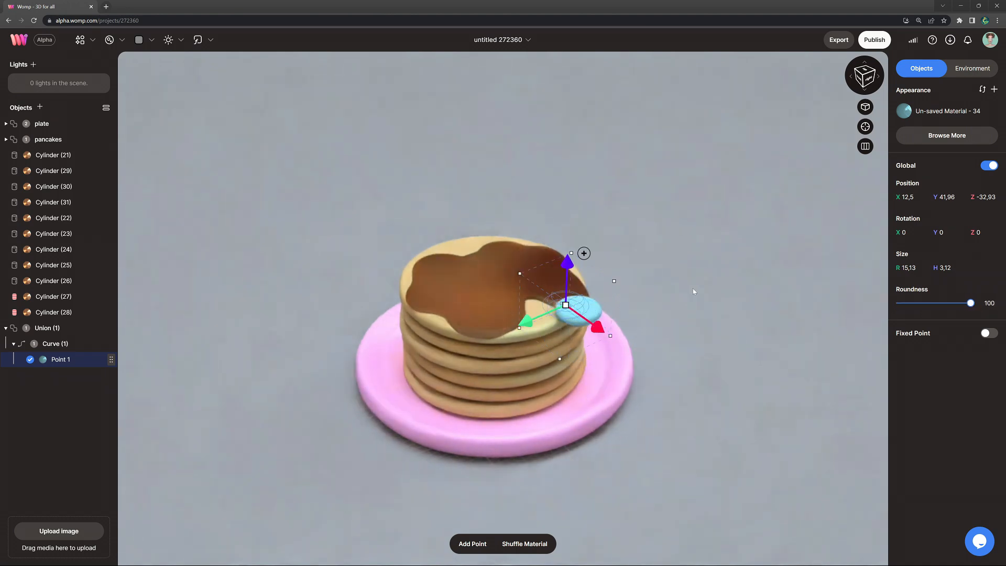
Step: Tilt the flattened point to about -73.34 on X and lower it against the stack's side at about Y 35.2, Z -31.59
mouse_move(631, 280)
drag(631, 281, 632, 364)
drag(562, 271, 562, 275)
drag(596, 331, 590, 328)
mouse_move(706, 328)
right_down()
mouse_move(532, 370)
mouse_move(690, 323)
right_up()
scroll(656, 318, up, 2)
scroll(657, 318, up, 2)
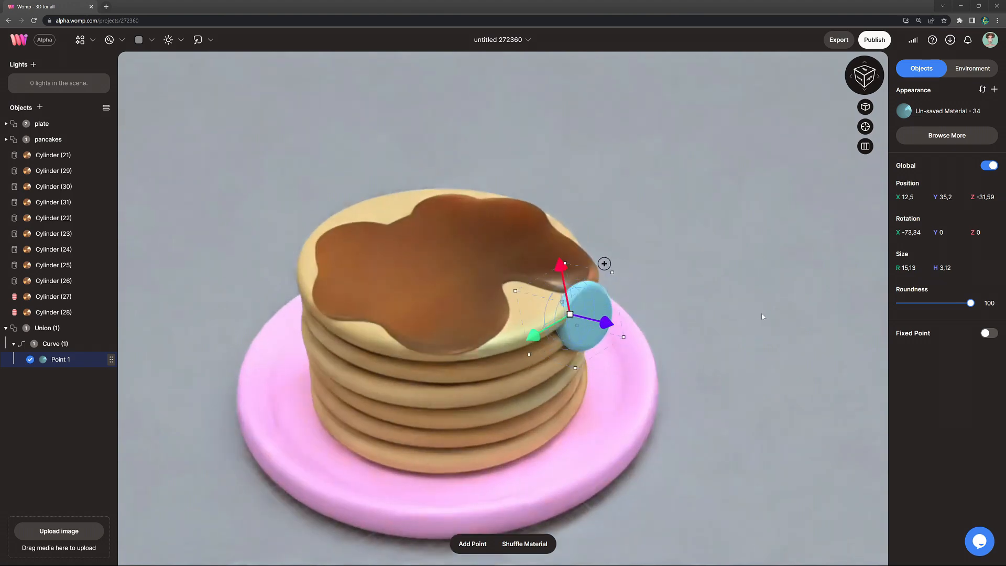
Step: Align the point with the stack's side at about X -89.07, Z -17.33 rotation and 11.81 radius, and take the curve out of its union
right_drag(764, 316, 791, 315)
drag(586, 252, 602, 265)
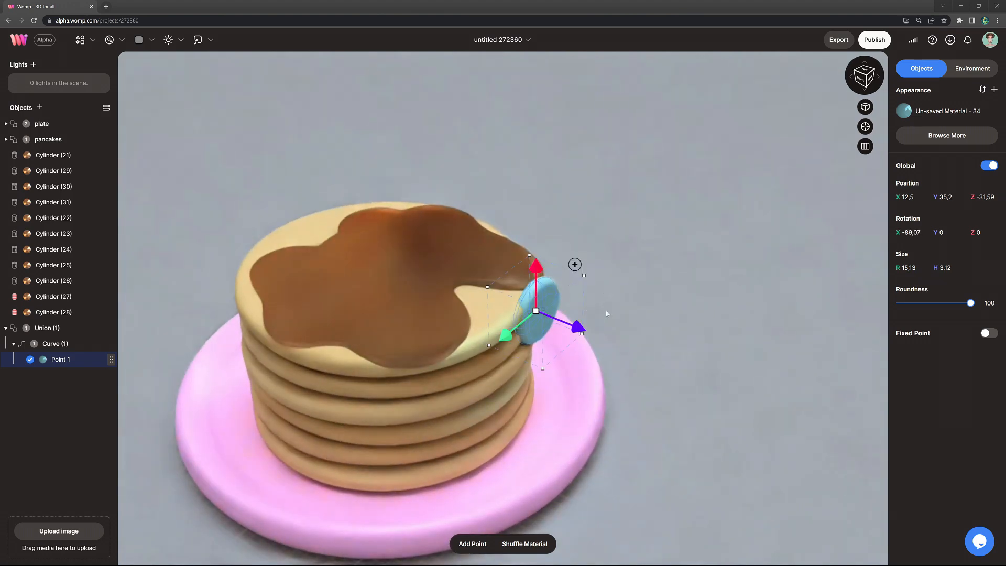
drag(604, 332, 533, 322)
drag(594, 305, 581, 302)
right_drag(868, 401, 533, 346)
drag(533, 346, 530, 346)
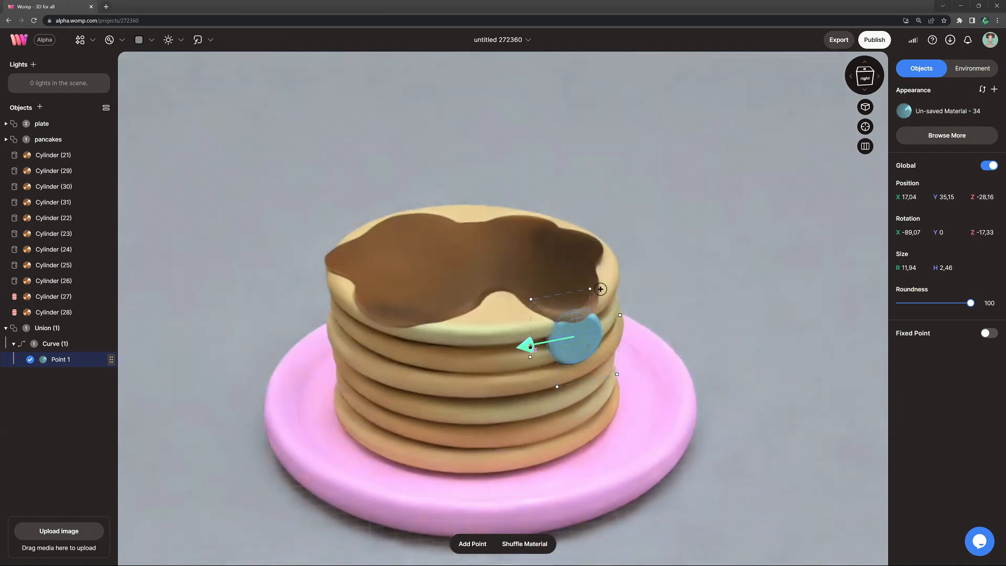
drag(593, 357, 593, 358)
drag(63, 345, 67, 322)
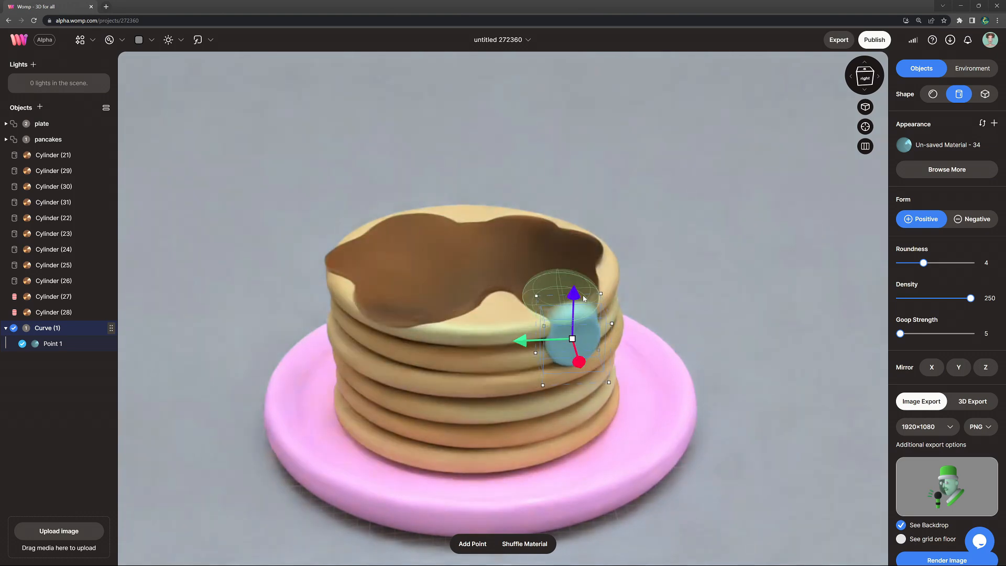
Step: Save the syrup cylinder's material as "syrup" and apply it to the curve
click(74, 157)
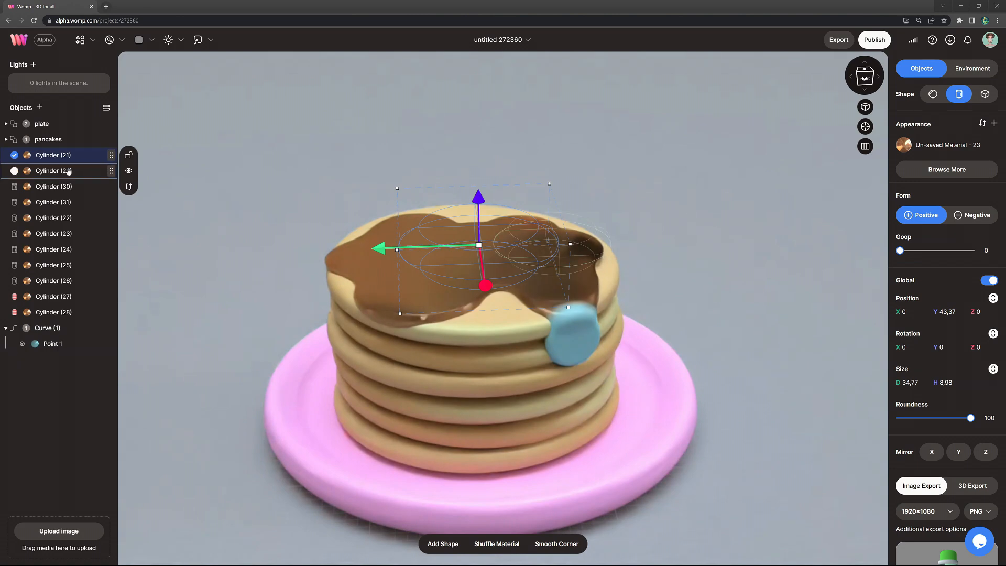
click(946, 146)
click(904, 378)
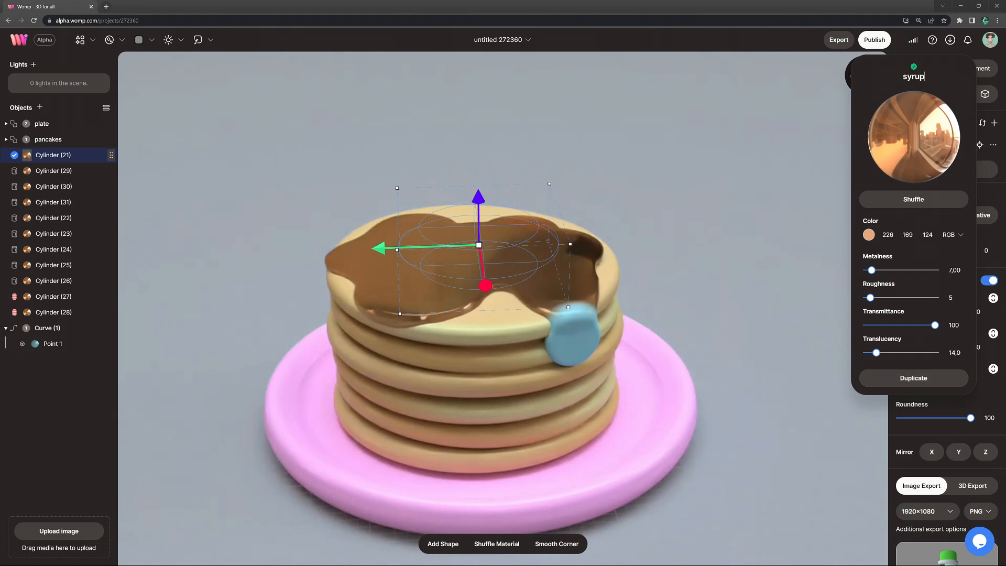
click(80, 330)
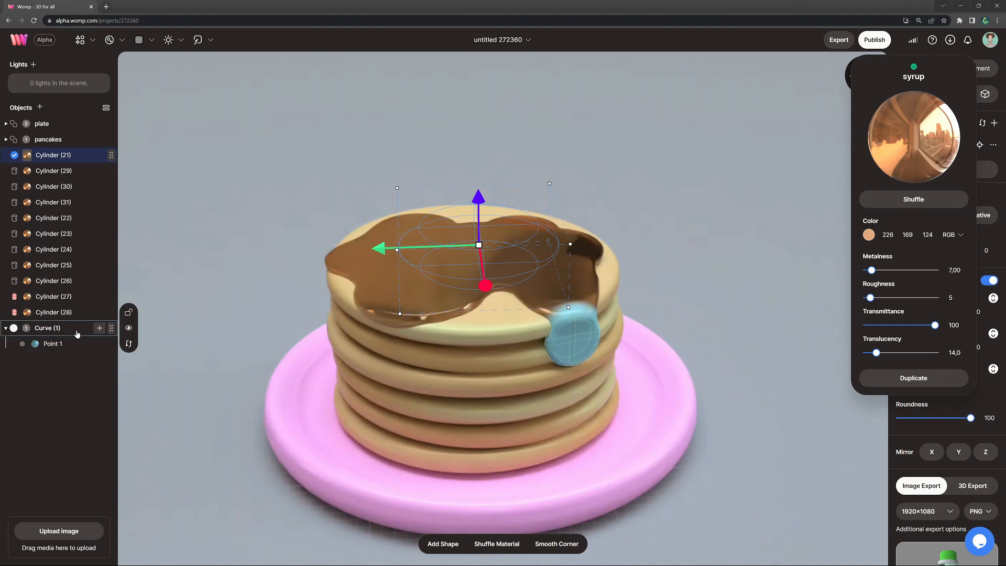
click(110, 41)
click(93, 141)
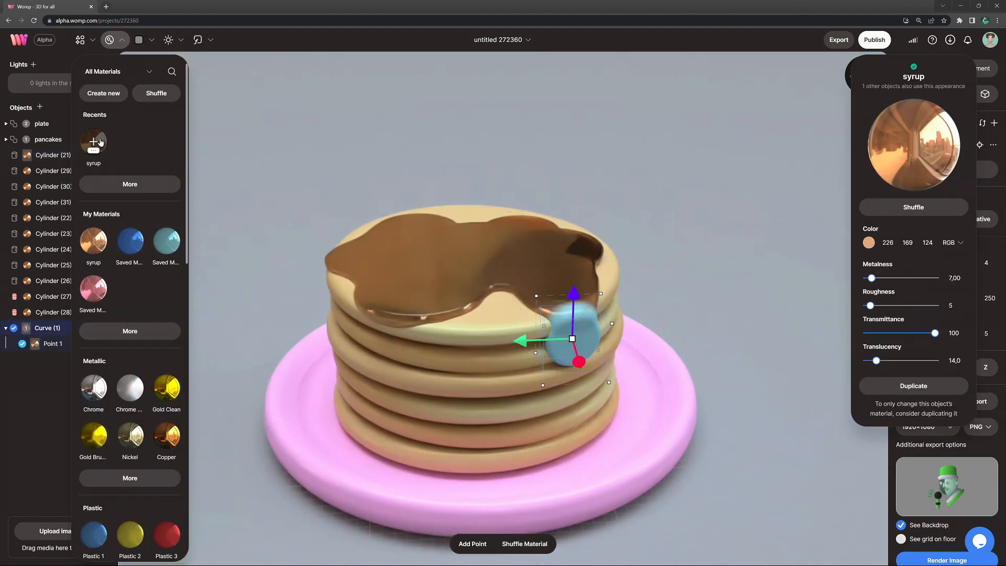
click(702, 259)
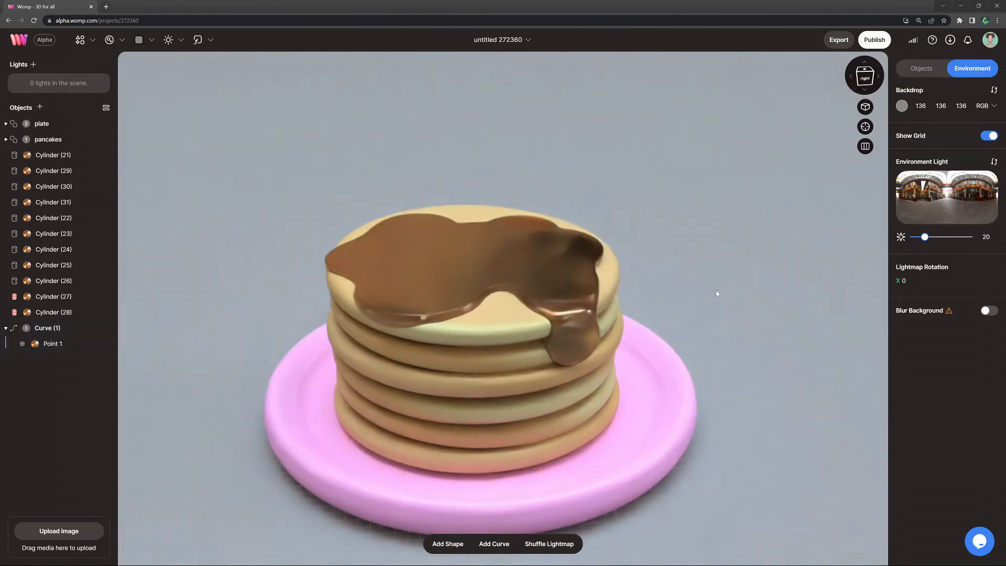
Step: Duplicate the curve's first point and fit a smaller second point further down the pancakes' side to start a syrup drip
scroll(720, 299, up, 5)
click(587, 354)
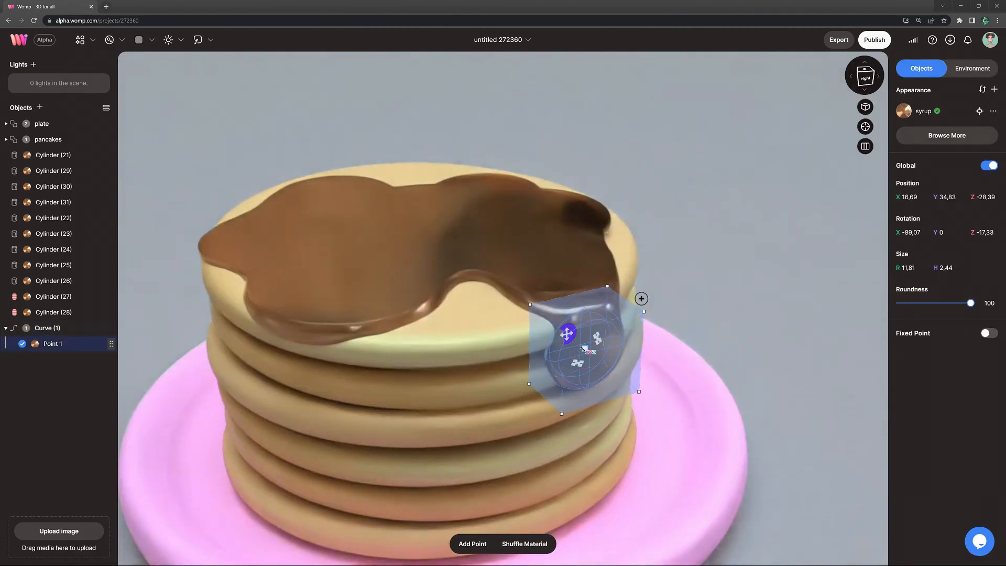
drag(583, 349, 581, 350)
key(ctrl+d)
drag(589, 291, 590, 346)
drag(584, 402, 554, 357)
right_drag(701, 416, 686, 408)
drag(725, 522, 735, 517)
Step: Extend the syrup drip downwards with a third point, about 2.59 in radius, duplicated from the second
key(ctrl+d)
drag(666, 443, 665, 480)
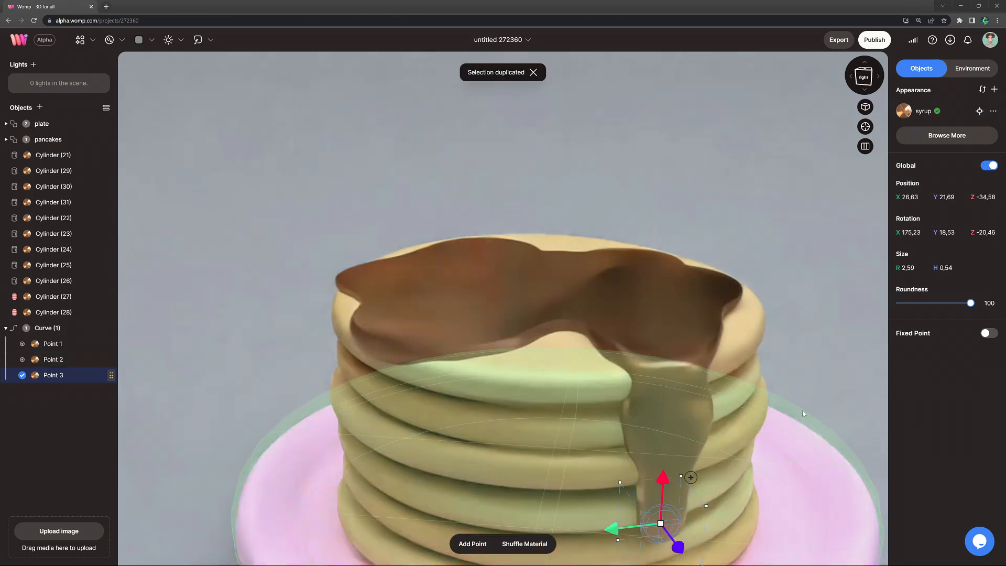
middle_drag(831, 371, 816, 302)
right_drag(816, 302, 830, 315)
scroll(749, 335, down, 2)
drag(582, 373, 562, 356)
Step: Duplicate the third point and place a smaller fourth point lower on the stack as the drip's tip
key(ctrl+d)
drag(584, 328, 583, 350)
drag(581, 396, 560, 379)
drag(604, 417, 601, 415)
click(749, 446)
scroll(573, 391, down, 2)
Step: Refine the size and position of the drip's lower points so it tapers down along the pancakes
click(573, 390)
drag(567, 383, 549, 367)
right_drag(741, 386, 768, 389)
drag(556, 389, 509, 350)
click(657, 356)
click(523, 359)
click(677, 316)
click(523, 275)
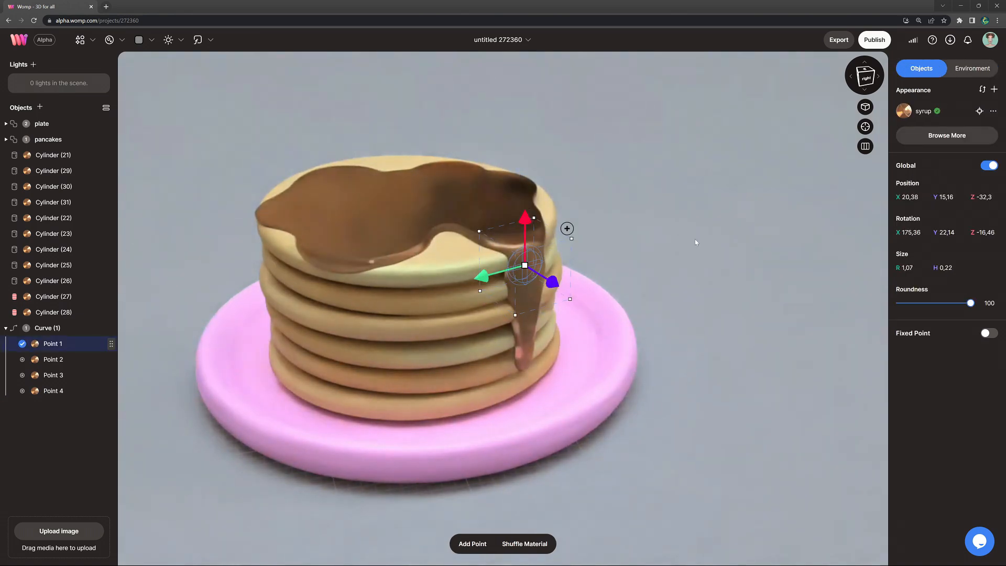
Step: Duplicate the syrup drip curve, move the copy beneath the other front syrup lobe and turn it to follow the stack's side
click(695, 243)
scroll(668, 280, down, 3)
right_drag(665, 285, 647, 295)
click(71, 329)
key(ctrl+c)
key(ctrl+v)
drag(474, 300, 355, 300)
scroll(703, 356, up, 4)
drag(416, 387, 392, 403)
drag(353, 335, 352, 330)
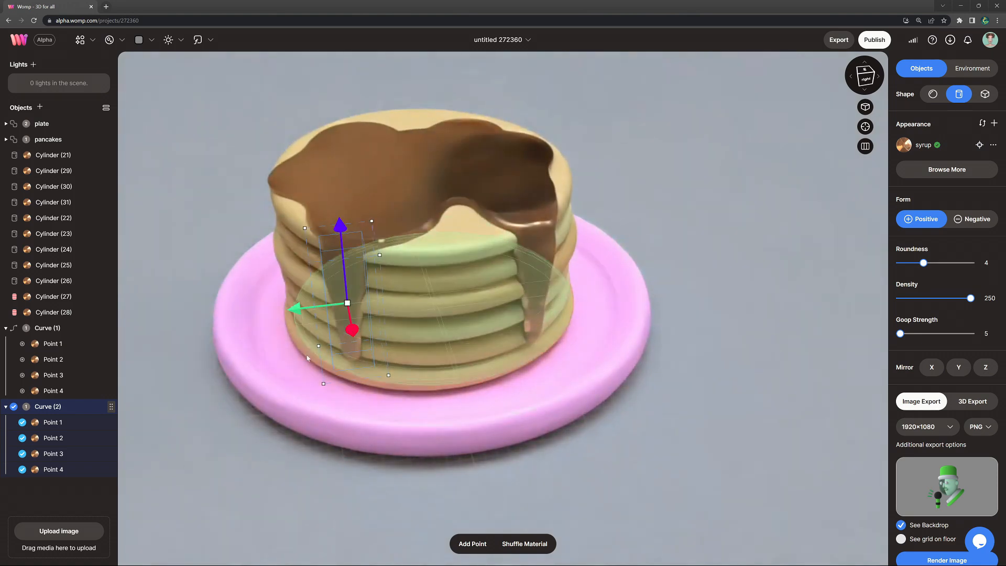
Step: Delete points 2, 3 and 4 of the duplicated drip curve
click(68, 469)
key(Delete)
click(68, 454)
key(Delete)
click(69, 440)
key(Delete)
Step: Duplicate the second drip's remaining point slightly further down the stack and shrink the copy to about 0.93 in radius
click(342, 259)
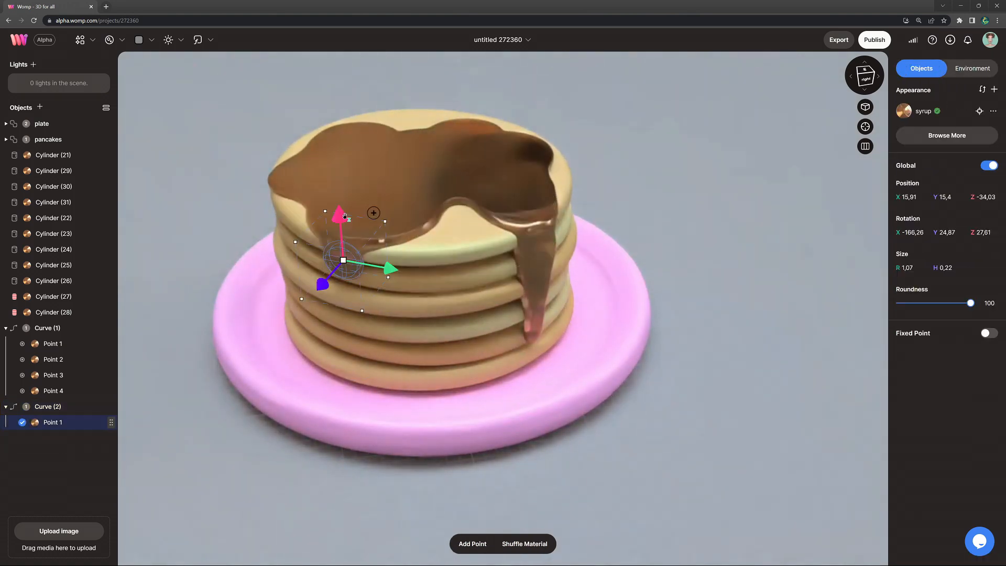
key(ctrl+d)
drag(342, 222, 342, 241)
drag(323, 303, 311, 312)
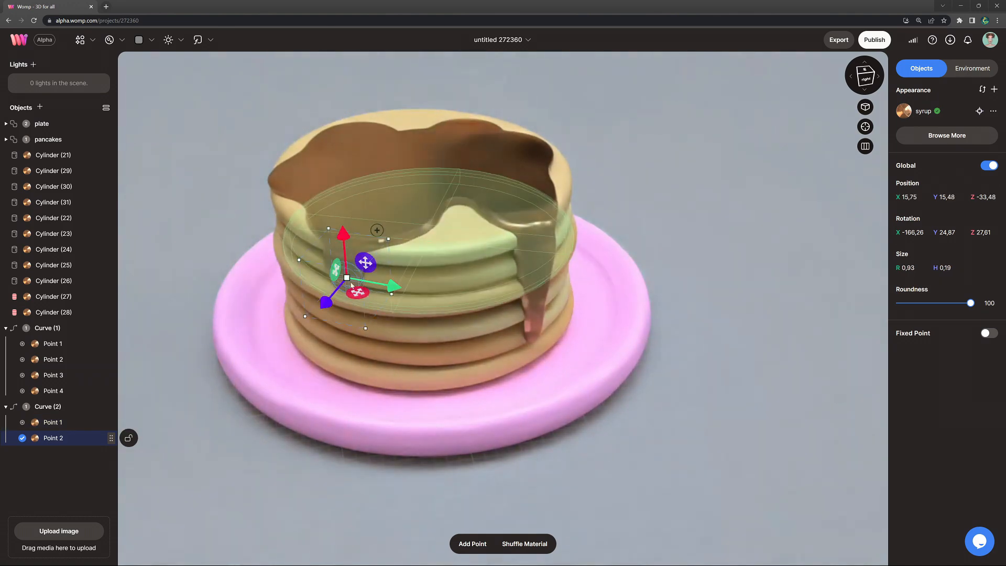
Step: Add a third point to the second drip, moved further down and adjusted to the pancakes' side
key(ctrl+d)
scroll(335, 350, up, 4)
right_drag(335, 349, 304, 347)
drag(390, 206, 423, 228)
drag(309, 296, 302, 311)
Step: Duplicate the third point as a fourth, then resize and reposition it so the second drip hugs the stack's side
key(ctrl+d)
drag(271, 303, 283, 297)
drag(373, 225, 328, 249)
drag(290, 305, 295, 303)
right_drag(392, 264, 438, 256)
mouse_move(473, 236)
mouse_down()
mouse_move(462, 205)
mouse_move(472, 216)
mouse_up()
drag(376, 274, 383, 271)
drag(425, 215, 424, 236)
drag(424, 278, 403, 250)
right_drag(414, 259, 482, 279)
scroll(483, 278, down, 2)
drag(361, 308, 375, 326)
Step: Add a fifth point near the bottom pancakes to lengthen the second drip, about 1.24 in radius and 0.26 high
key(ctrl+d)
drag(306, 315, 308, 344)
drag(287, 413, 291, 407)
drag(358, 394, 354, 395)
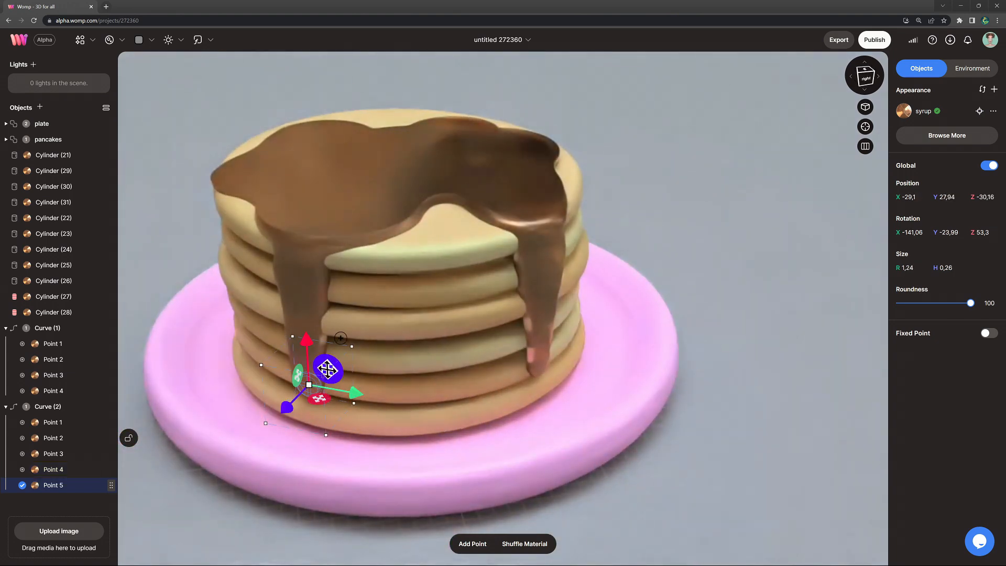
Step: Duplicate the second drip's fifth point as a sixth, then resize and reposition it against the lowest pancakes
right_drag(310, 288, 246, 270)
key(ctrl+d)
drag(481, 360, 482, 372)
drag(523, 375, 567, 418)
drag(454, 384, 422, 414)
drag(443, 459, 431, 475)
drag(492, 385, 463, 371)
drag(428, 425, 436, 427)
drag(530, 433, 520, 434)
Step: Add two more points at the second drip's lower end so the syrup runs off the stack and onto the plate
key(ctrl+d)
drag(497, 394, 489, 409)
drag(504, 417, 539, 505)
right_drag(539, 505, 340, 511)
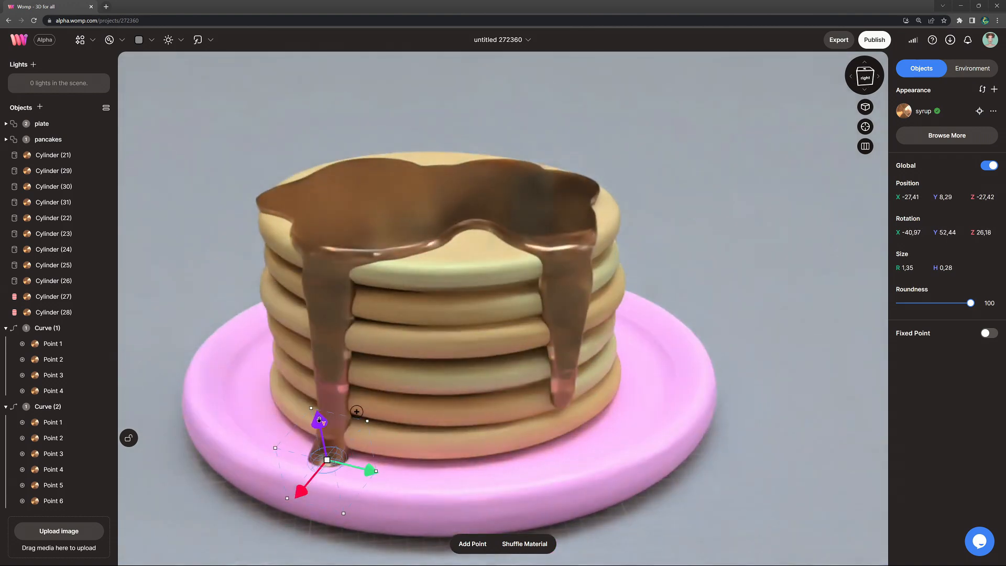
key(ctrl+d)
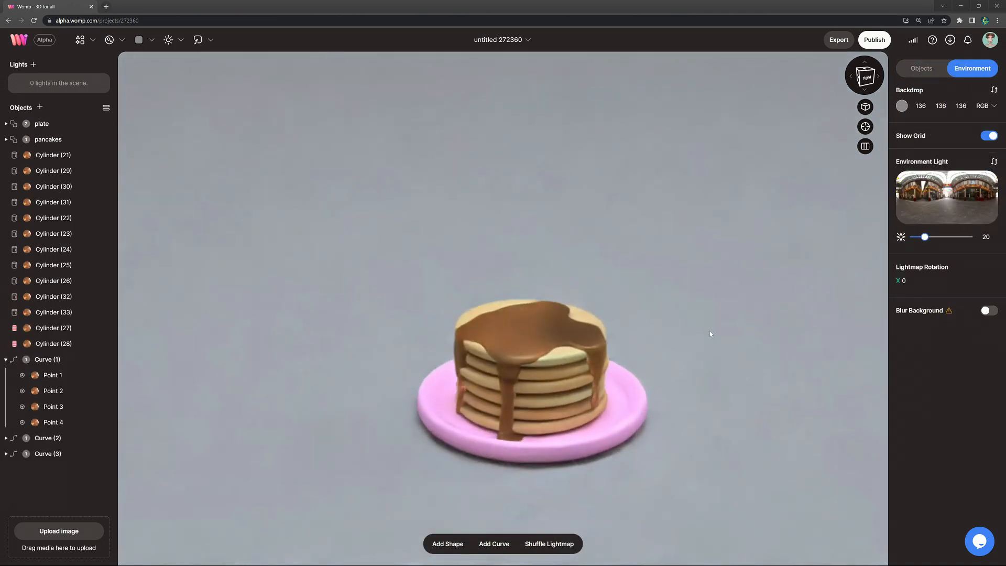
right_drag(710, 331, 694, 378)
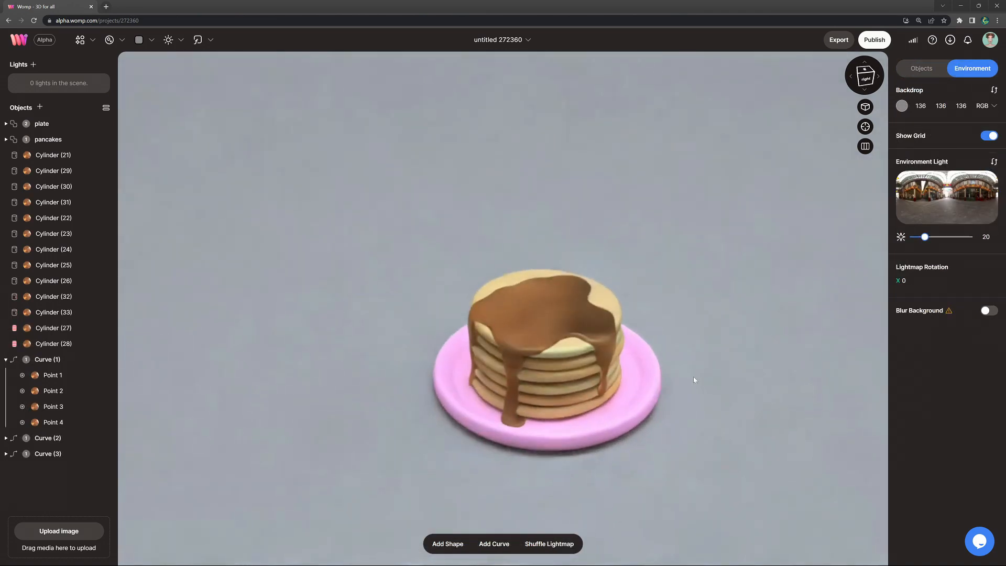
Step: Union all the syrup cylinders and drip curves, and name the union syrup
click(83, 156)
shift+click(64, 453)
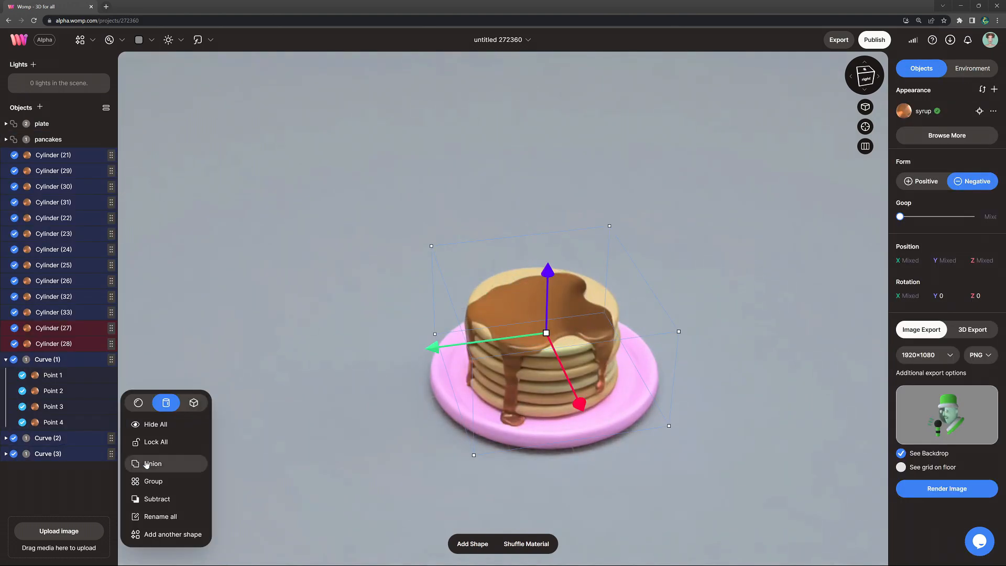
click(146, 464)
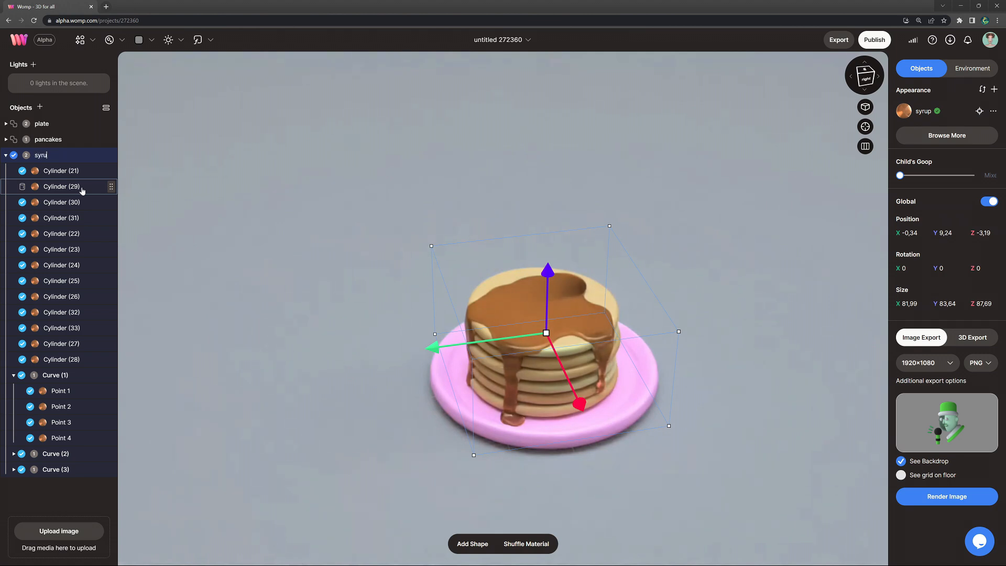
click(5, 156)
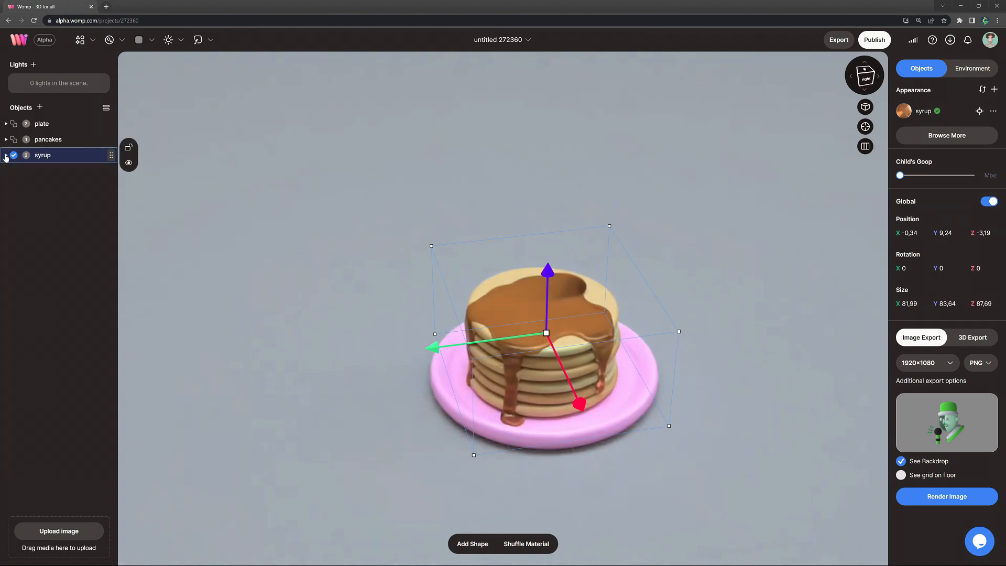
Step: Add a cube about 16.12 per side on top of the pancake stack at Y 50
click(91, 43)
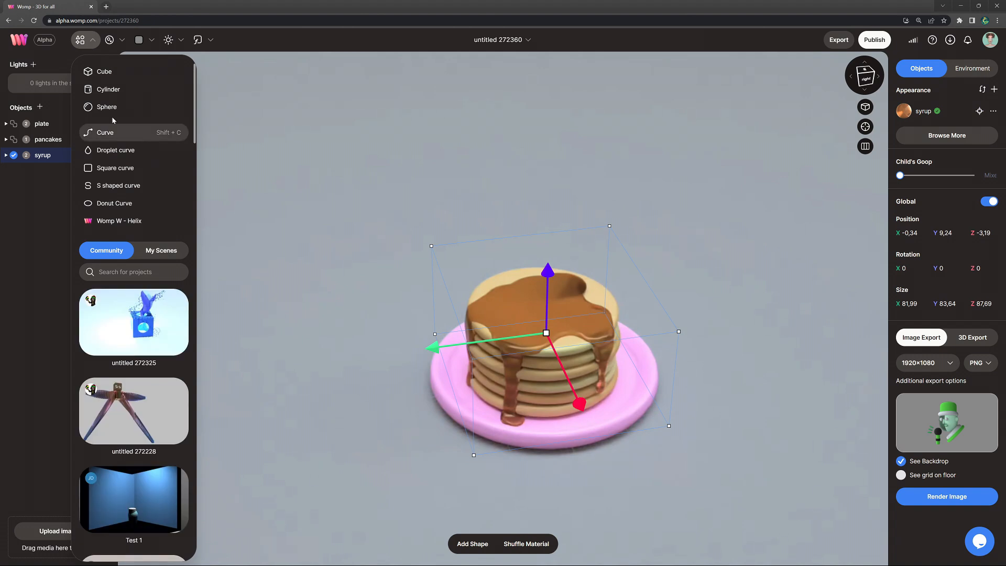
click(128, 73)
drag(401, 136, 512, 233)
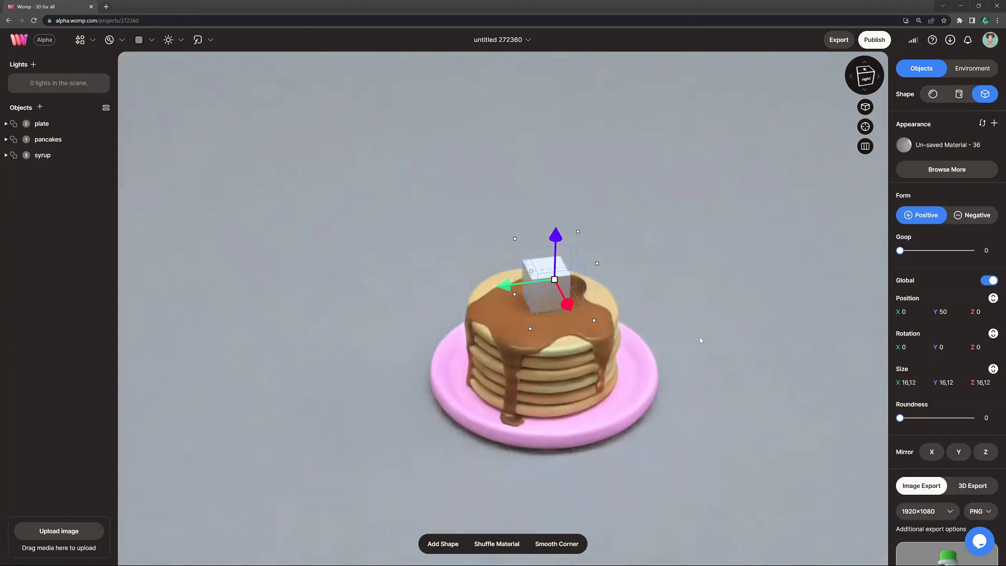
Step: Flatten the cube to about 17.26 × 4.21 × 16.12 and lower it onto the syrup at about Y 43.9
scroll(548, 211, up, 5)
drag(548, 220, 522, 231)
drag(509, 300, 508, 300)
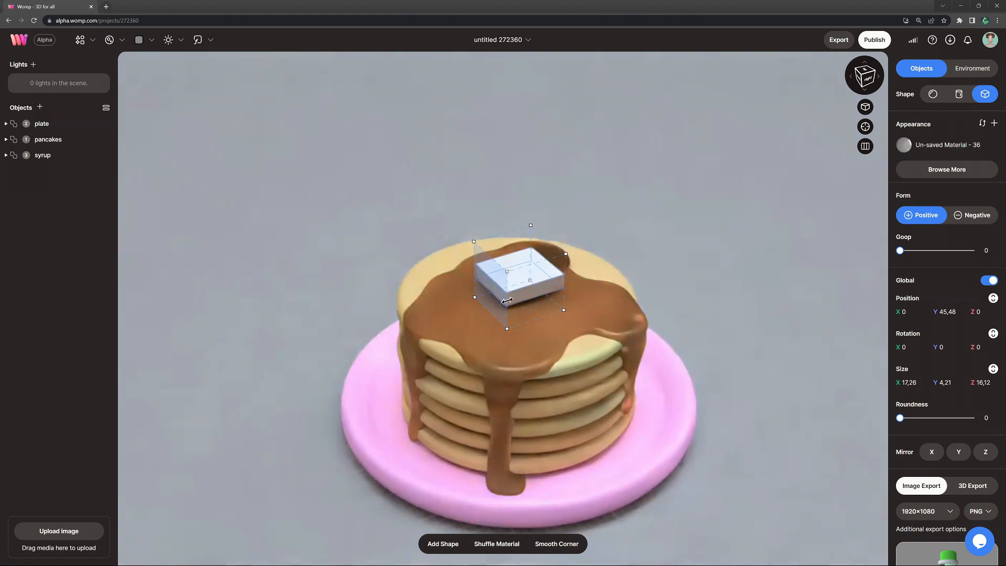
drag(520, 230, 519, 236)
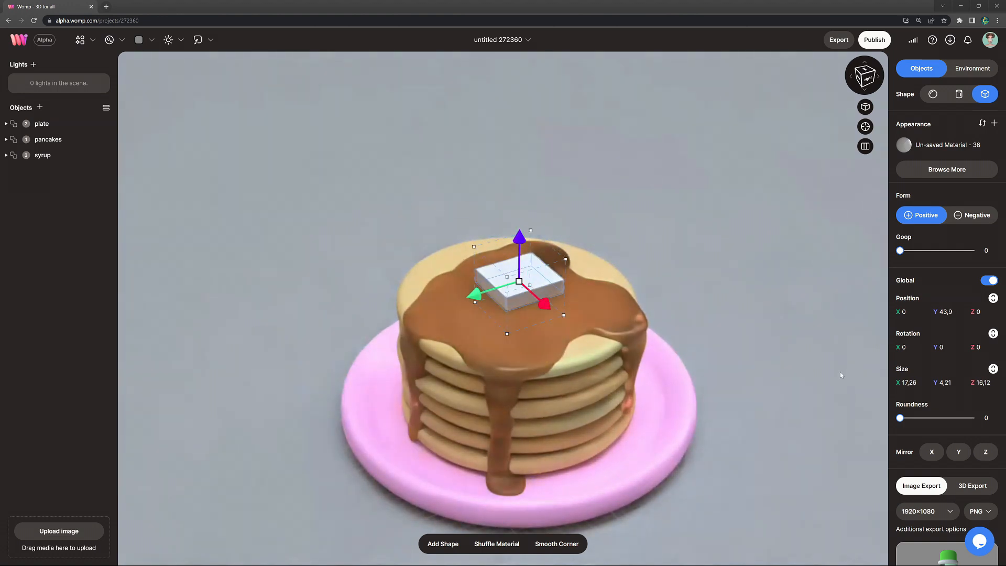
Step: Round the flattened block to 80 and settle it into the syrup at about X -1.52, Y 43.32
drag(900, 418, 954, 418)
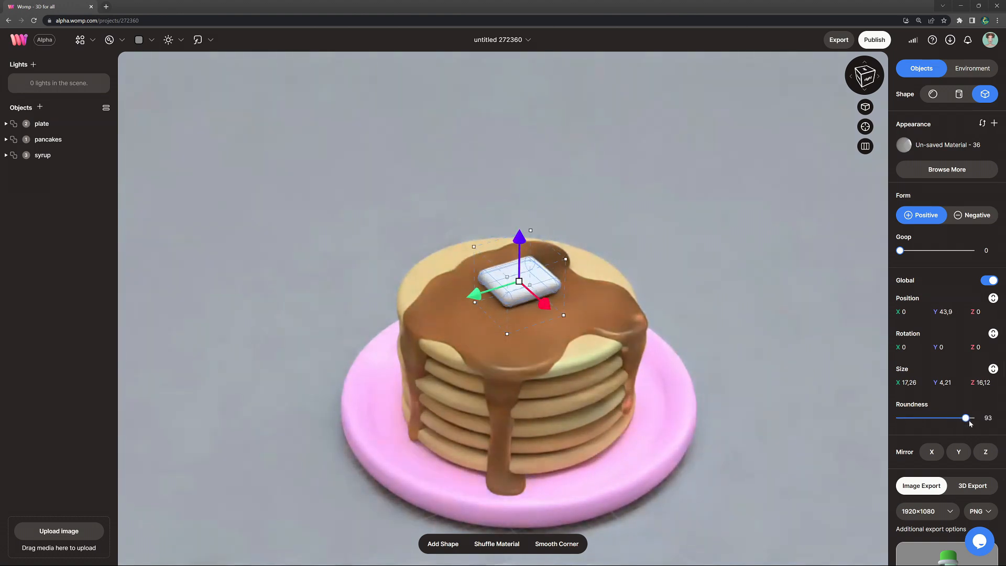
drag(958, 424, 959, 424)
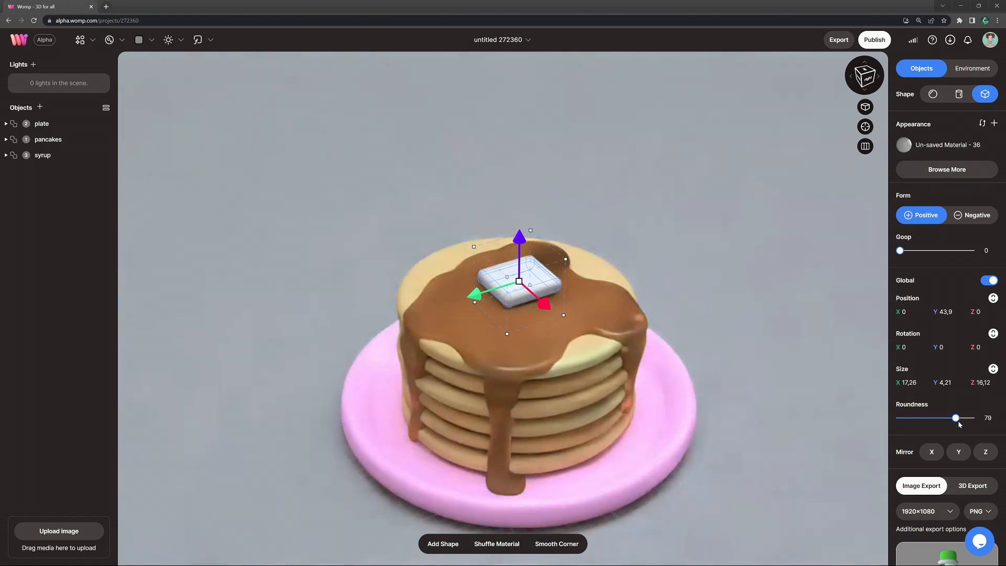
drag(475, 295, 469, 297)
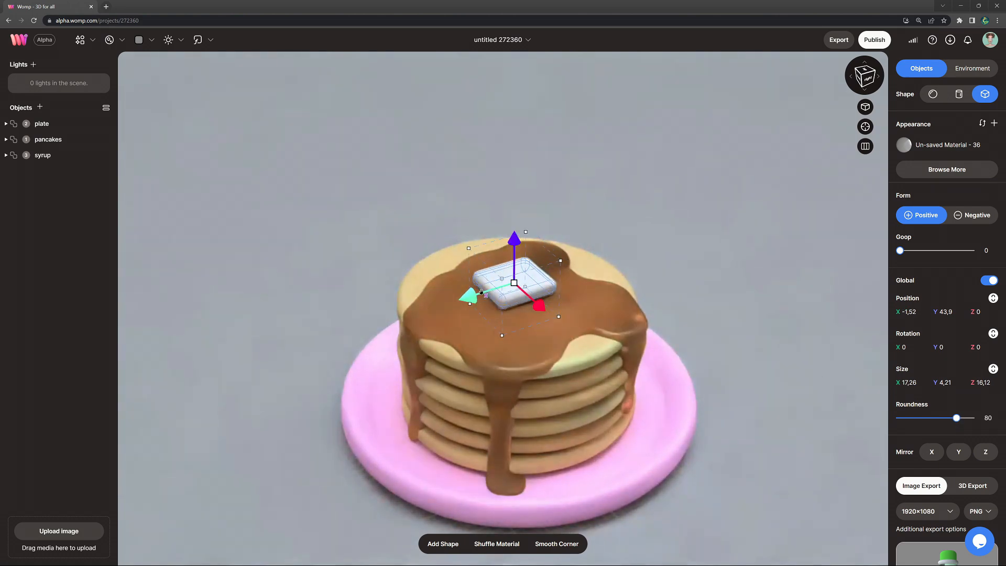
drag(514, 237, 514, 240)
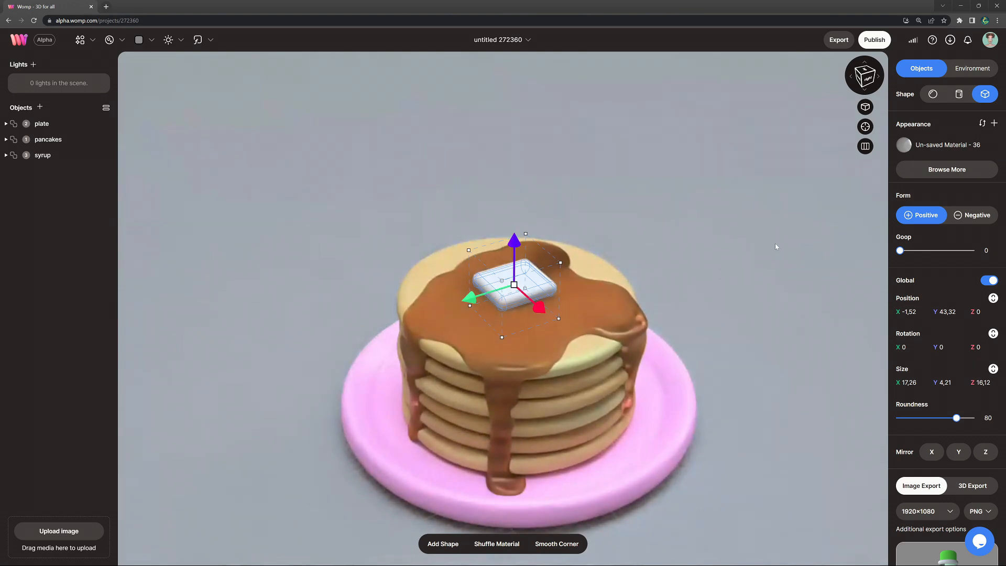
Step: Give the butter block a pale yellow material (#ffee9a) with roughness 14 and transmittance 30
click(952, 146)
click(869, 235)
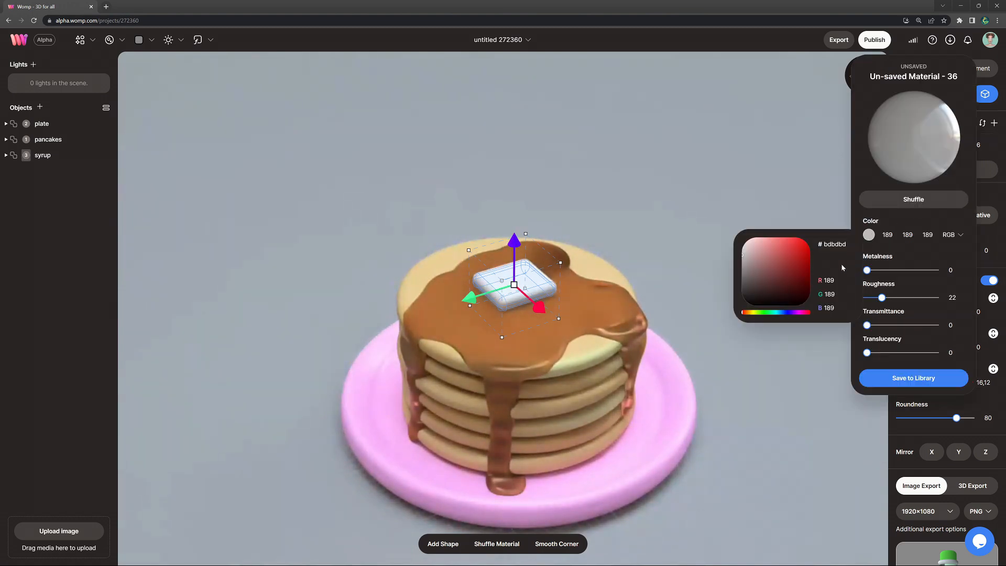
click(751, 313)
click(766, 243)
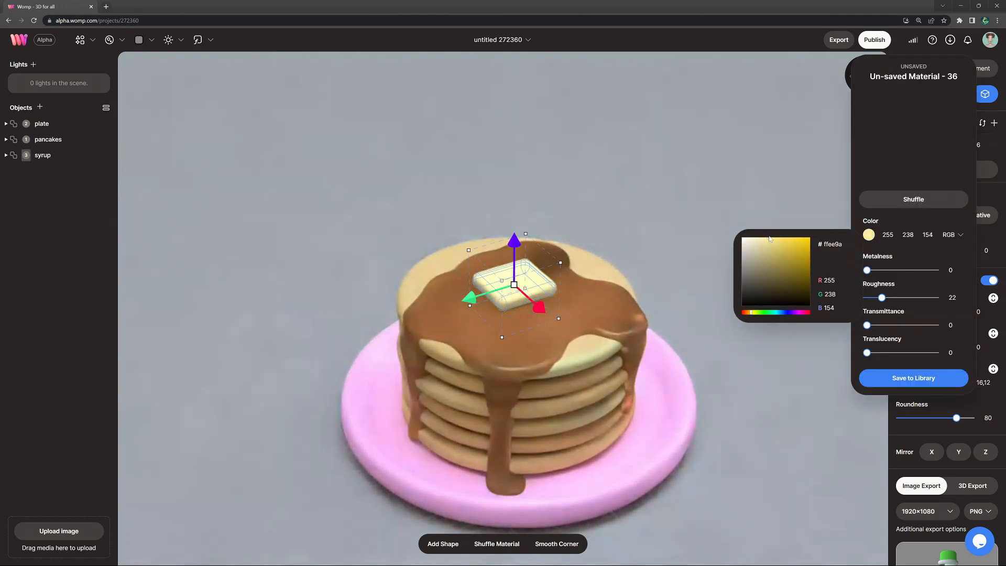
drag(883, 303, 885, 331)
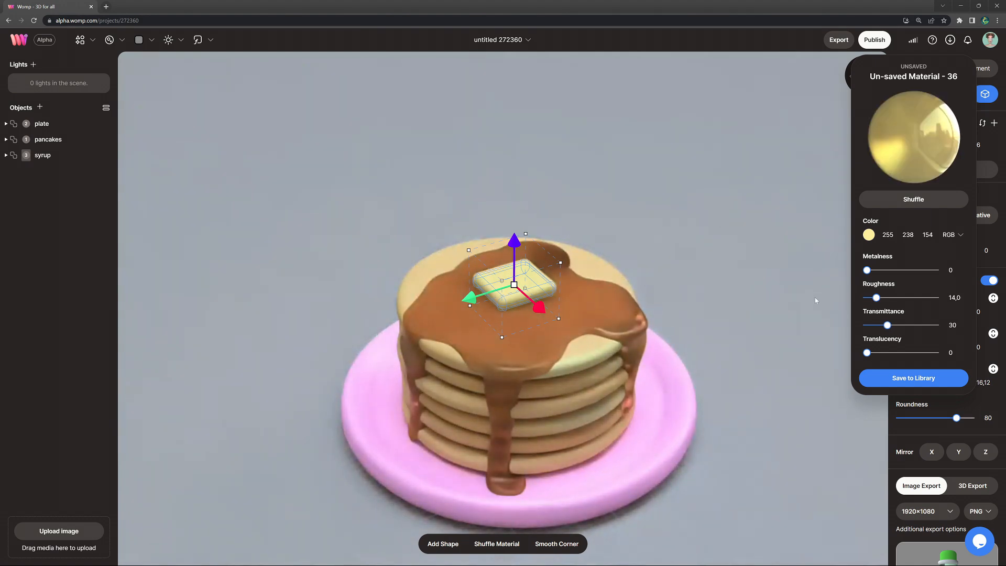
click(690, 263)
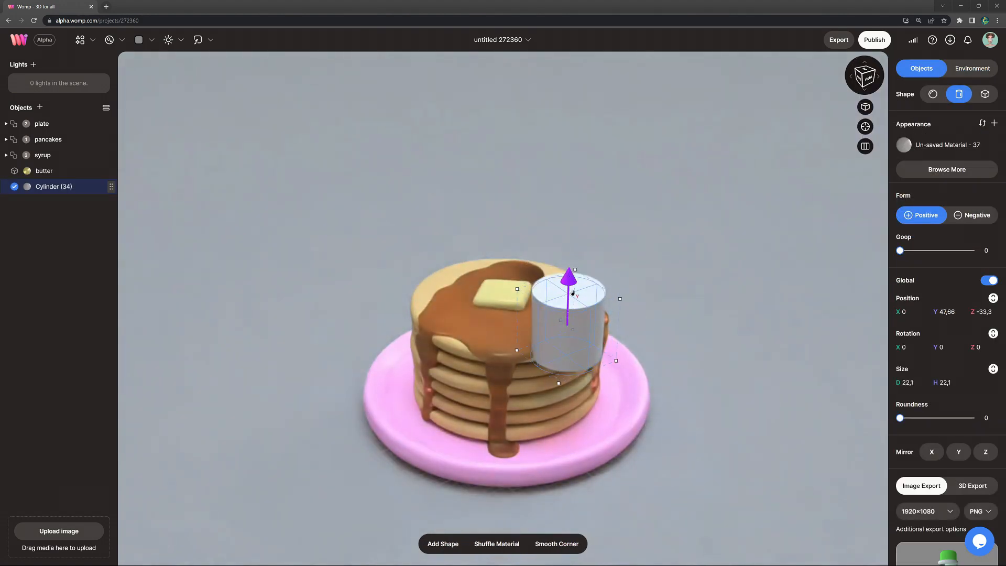
Step: Round the new 22.1 cylinder to 83 and move it in front of the stack to about Y 29.54, Z -41.86
drag(900, 419, 952, 419)
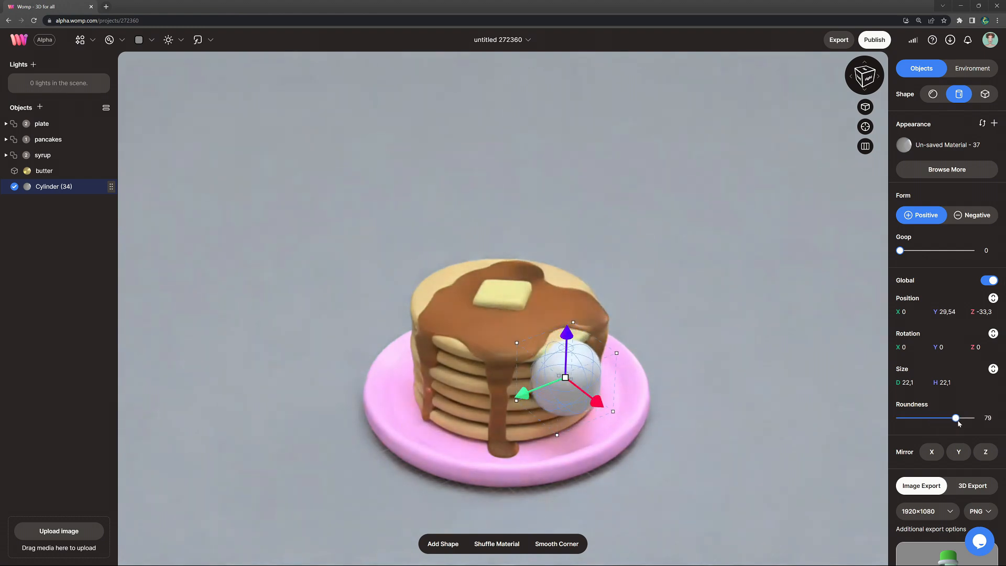
drag(598, 403, 615, 416)
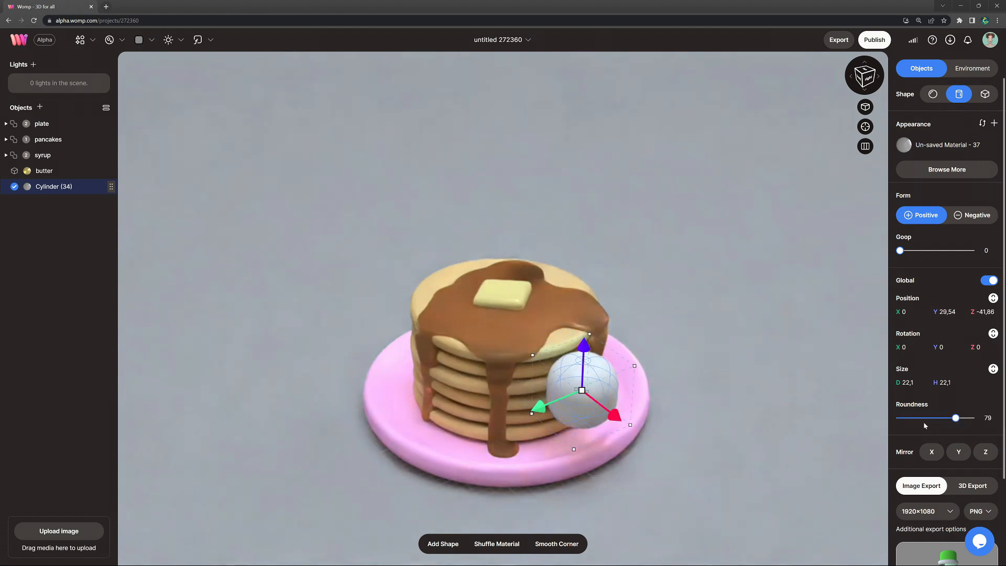
drag(956, 418, 958, 418)
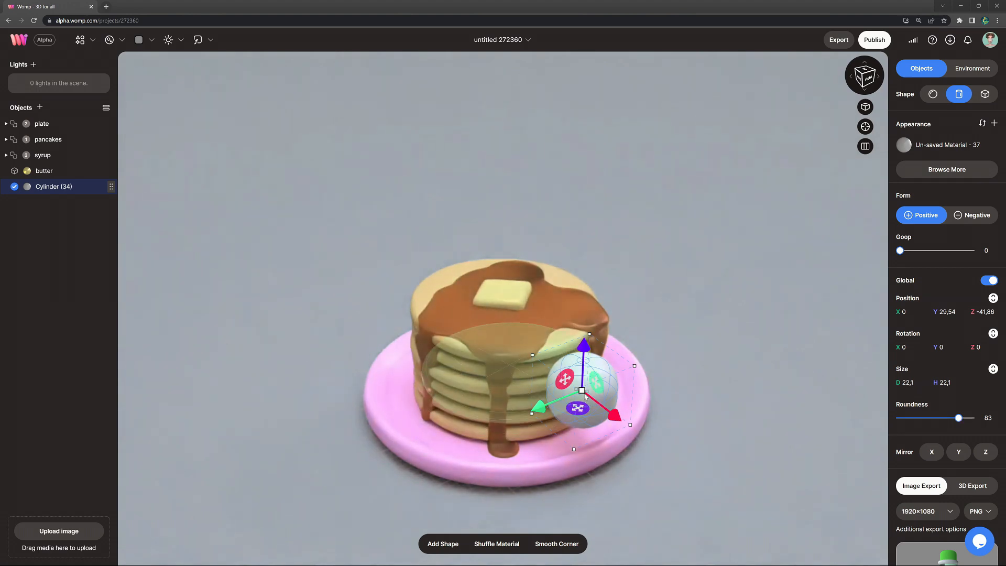
Step: Color the rounded cylinder blue (#2e34d3) with roughness 42 and translucency 24
click(955, 152)
click(868, 235)
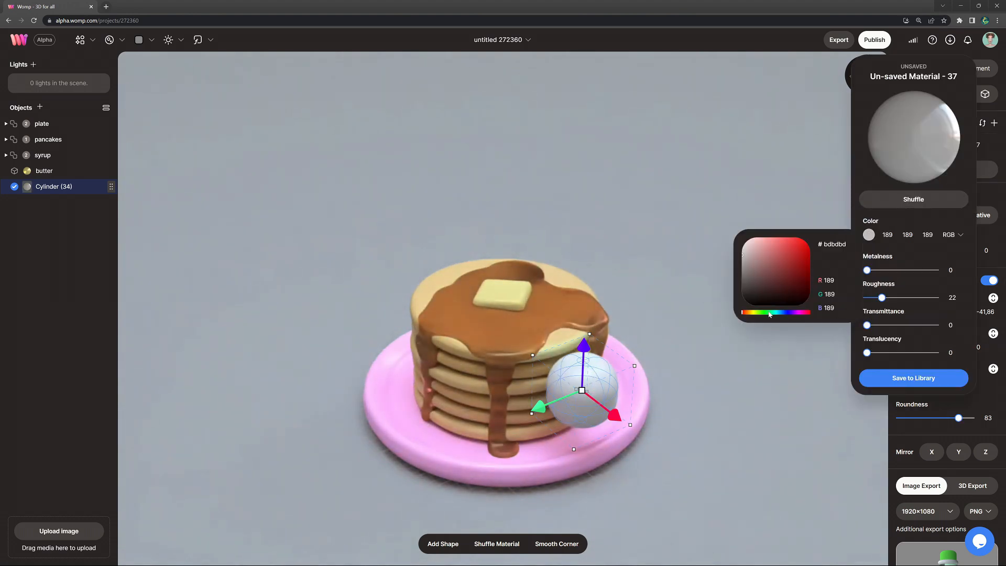
click(783, 313)
click(794, 250)
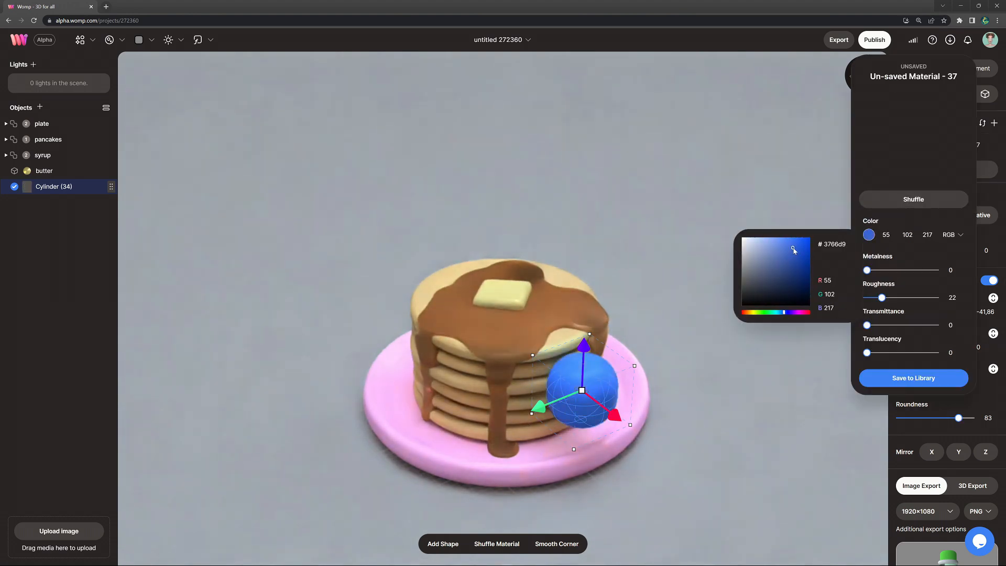
click(787, 313)
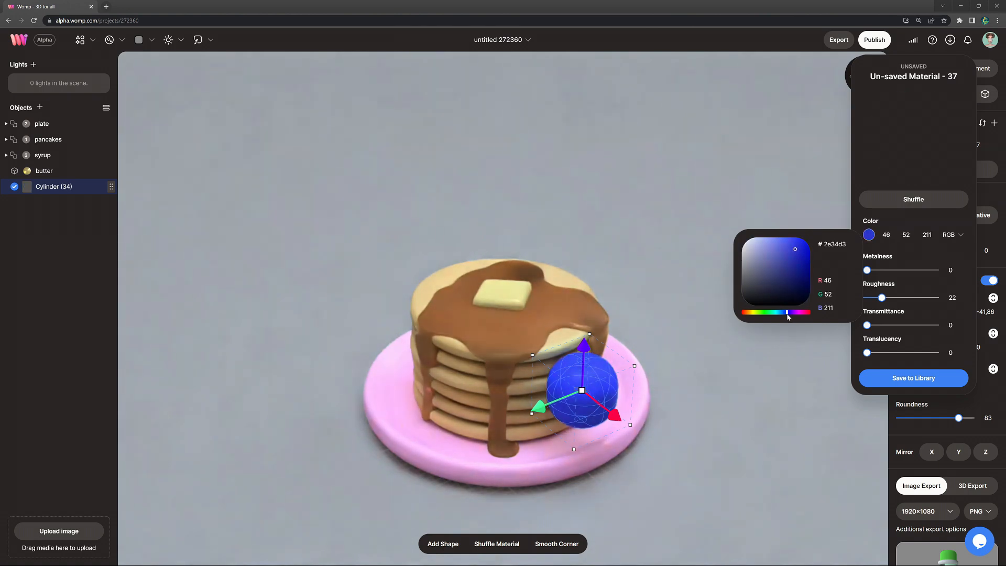
drag(884, 299, 898, 300)
drag(867, 352, 885, 354)
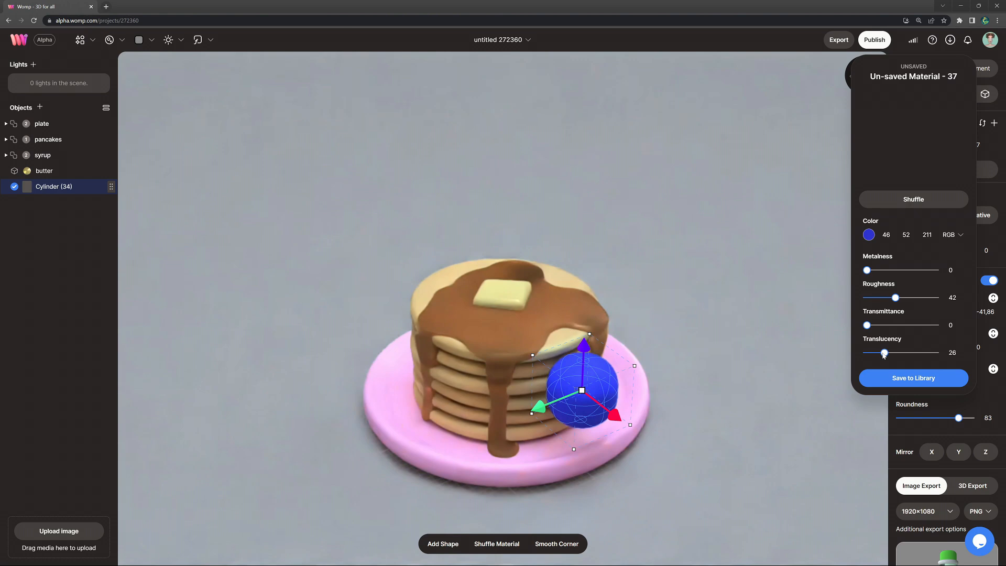
click(726, 374)
Step: Paste a copy of the blue ball, shrink it to about 12.37, and raise it to the ball's top at about Y 41.25
click(594, 392)
key(ctrl+c)
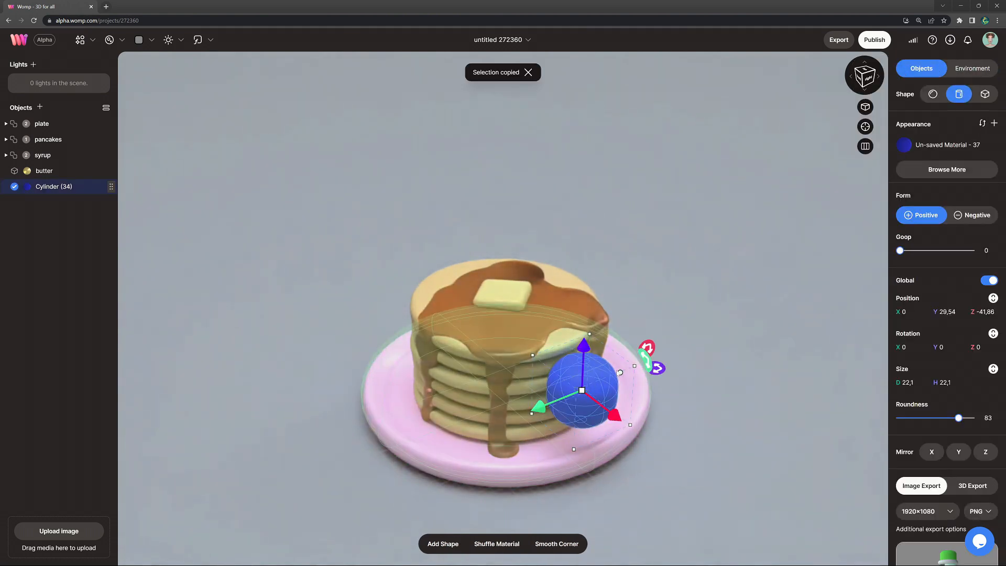
key(ctrl+v)
drag(584, 346, 561, 313)
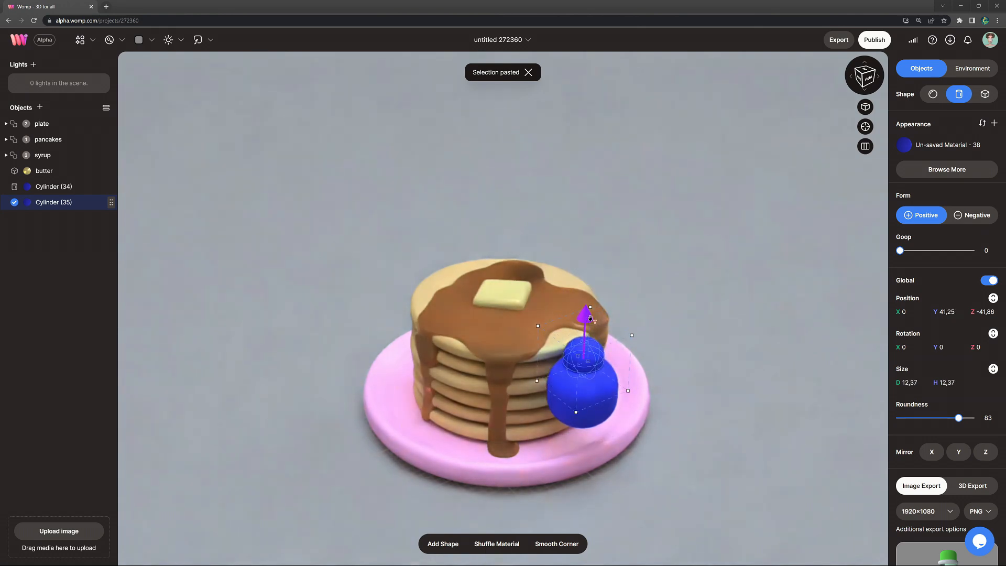
Step: Make the small copy negative, about 8.95 in size at Y 38.34, with goop 6 to carve a dimple in the ball
click(967, 220)
drag(590, 319, 590, 327)
drag(583, 366, 561, 346)
drag(900, 268, 904, 269)
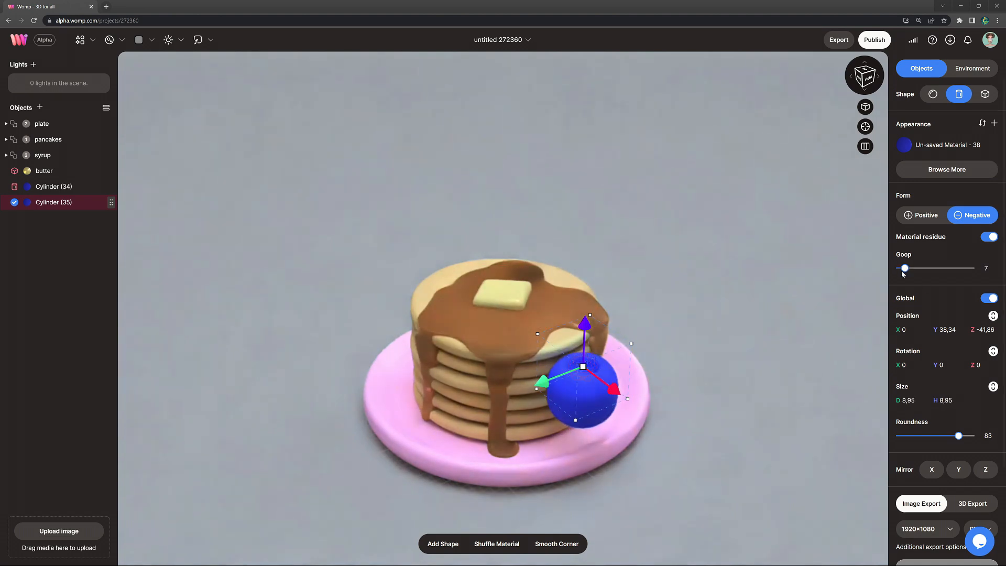
Step: Darken the negative cylinder's material color to #2b2f9e
click(955, 150)
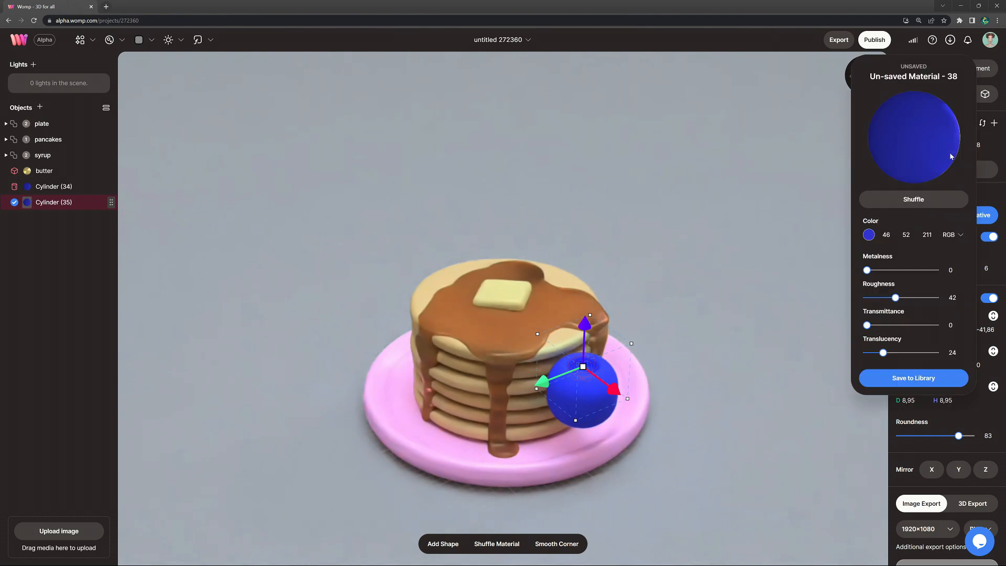
click(869, 235)
drag(794, 257, 792, 266)
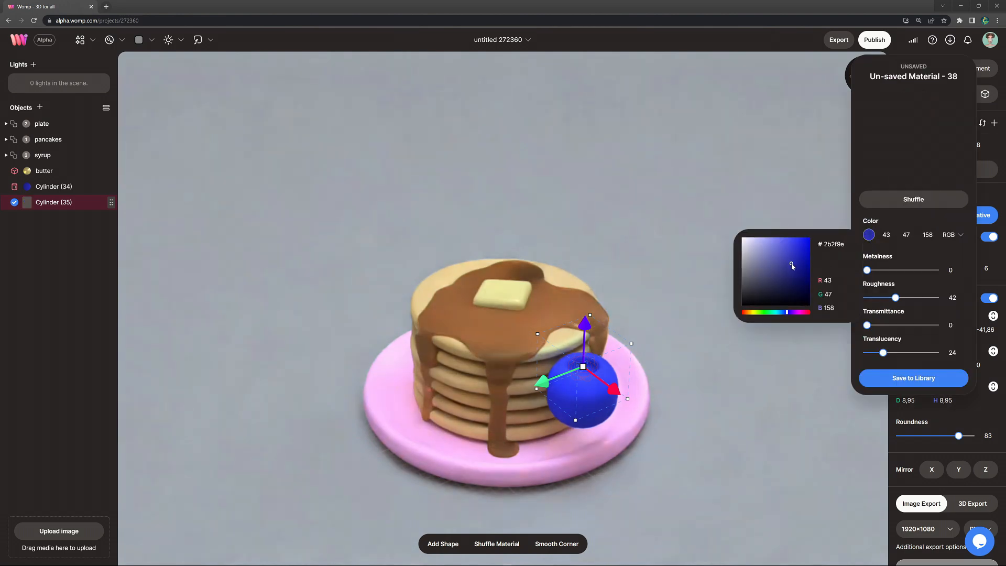
click(667, 279)
Step: Group the two blue cylinders and name the group blueberry
drag(682, 360, 658, 315)
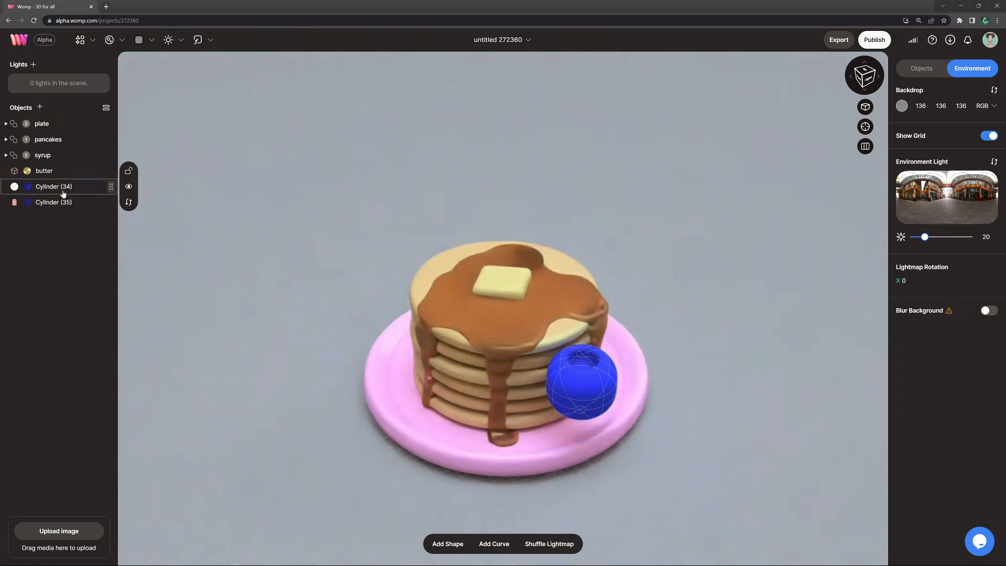
click(63, 187)
shift+click(61, 203)
click(162, 238)
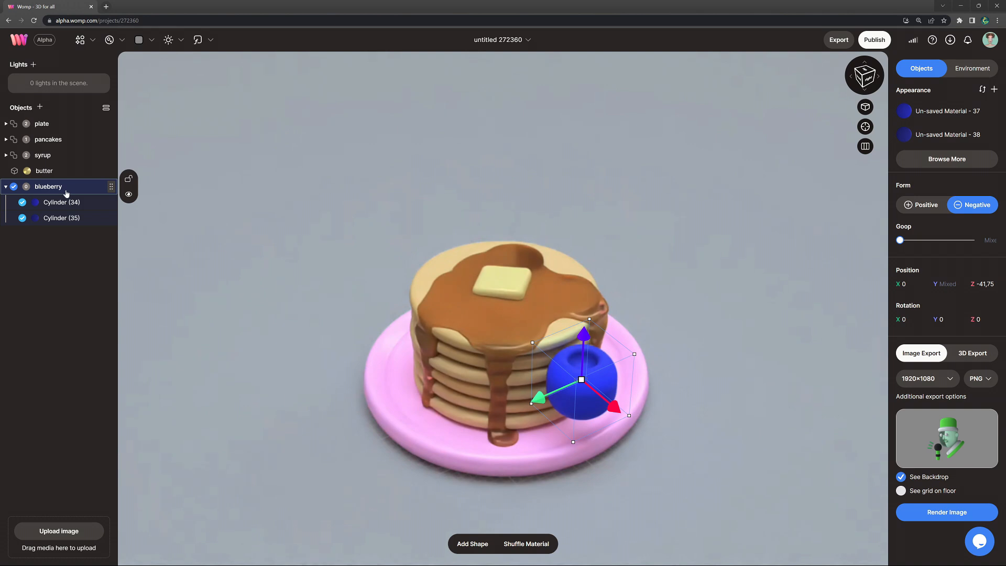
Step: Shrink the blueberry, rest it on the plate in front of the stack at about Z -39.25, and tilt its dimple around X
drag(581, 379, 539, 313)
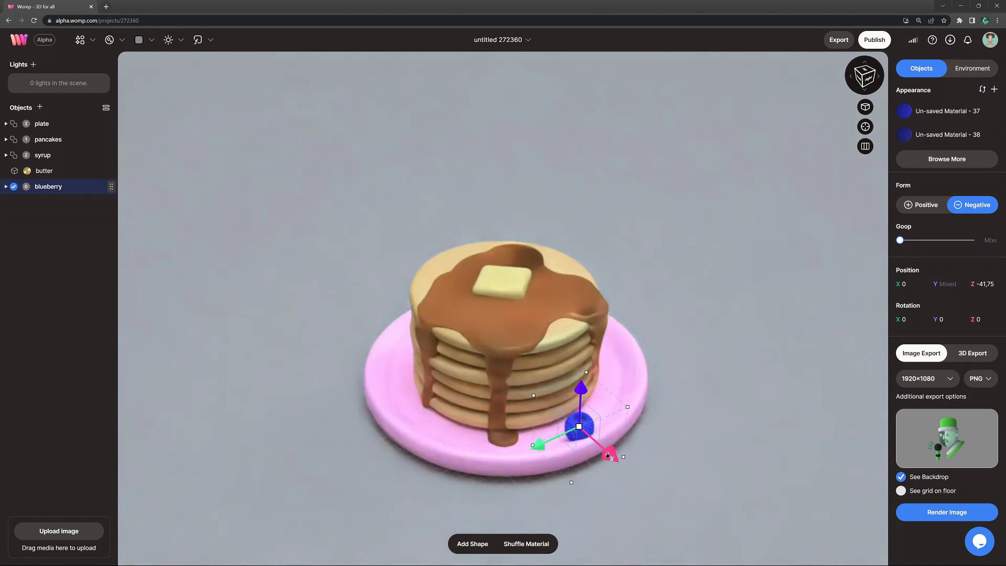
drag(601, 452, 601, 452)
mouse_move(611, 415)
mouse_down()
mouse_move(622, 413)
mouse_move(620, 425)
mouse_up()
drag(576, 385, 576, 390)
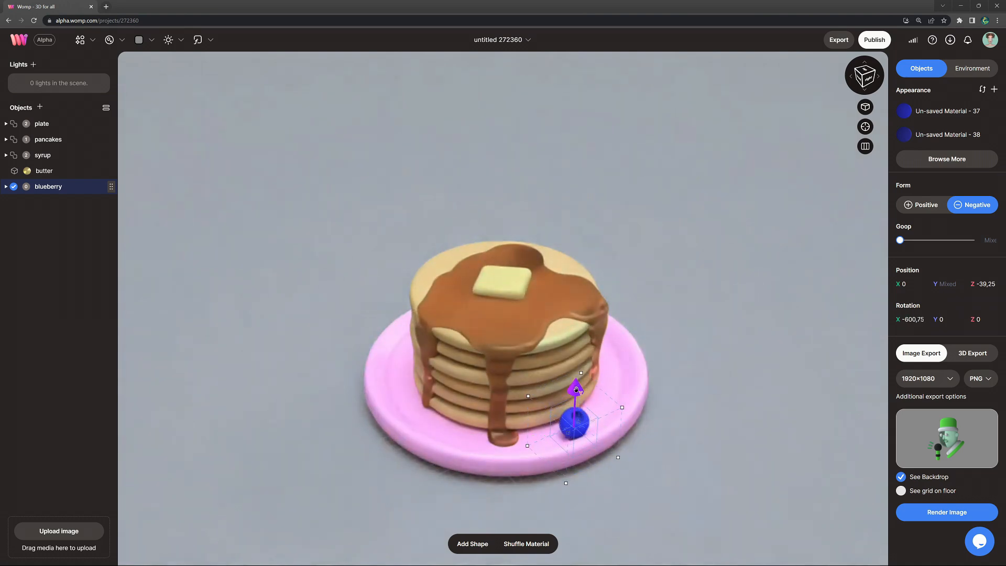
Step: Duplicate the blueberry, place the copy against the first at about X -7, Z -38.75, and rotate its dimple out of view
key(ctrl+v)
drag(527, 437, 505, 447)
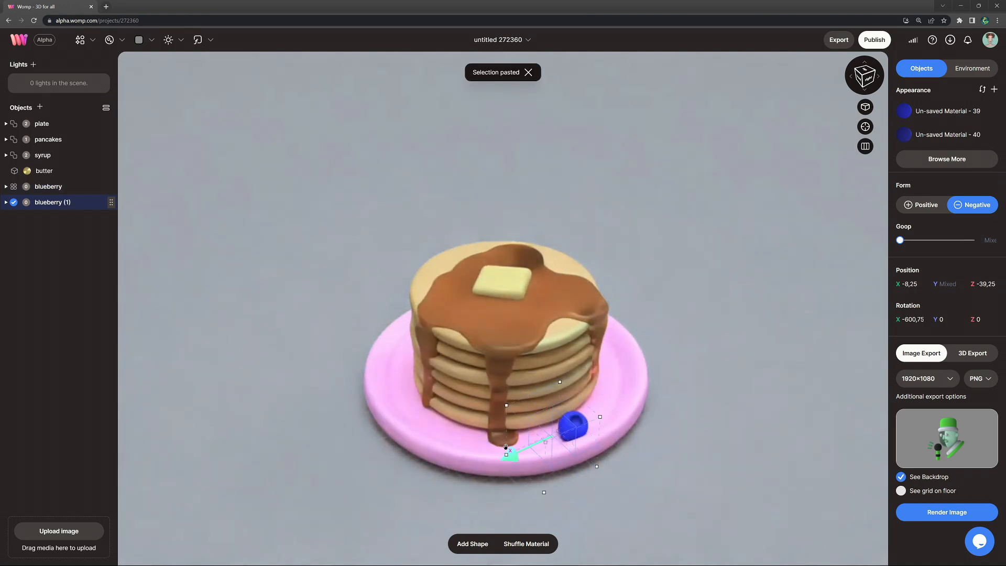
drag(620, 465, 561, 486)
drag(618, 397, 624, 412)
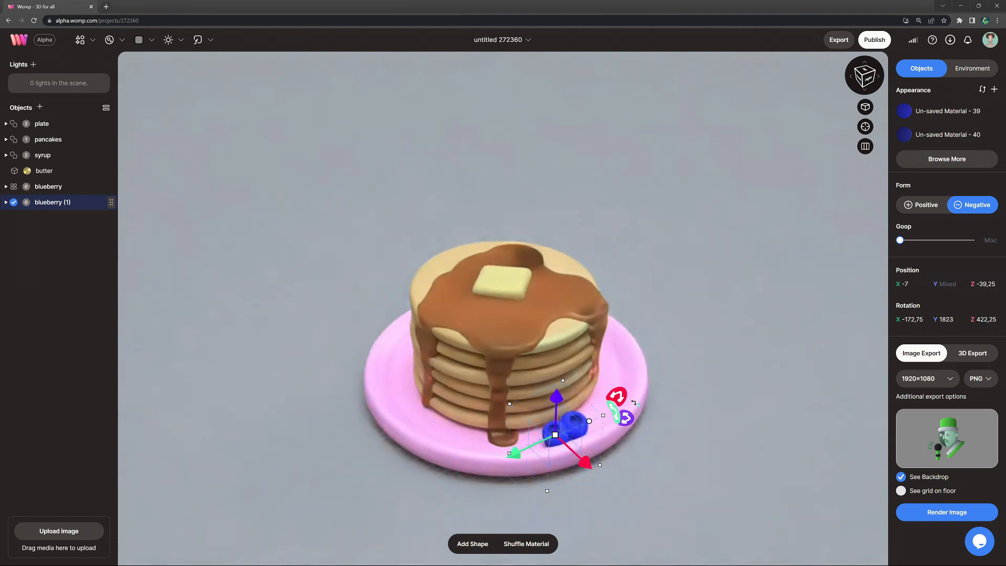
drag(515, 451, 513, 453)
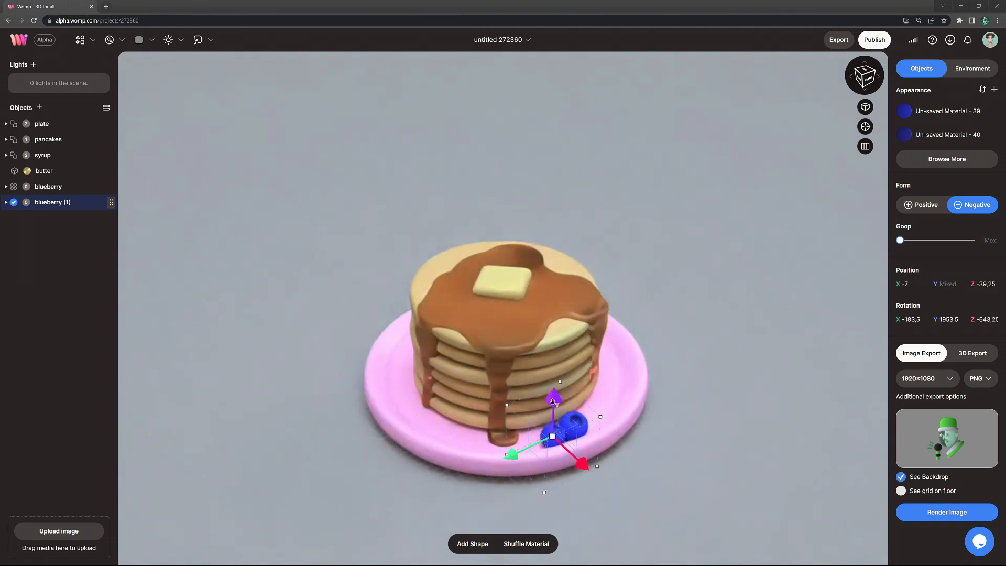
drag(523, 346, 527, 352)
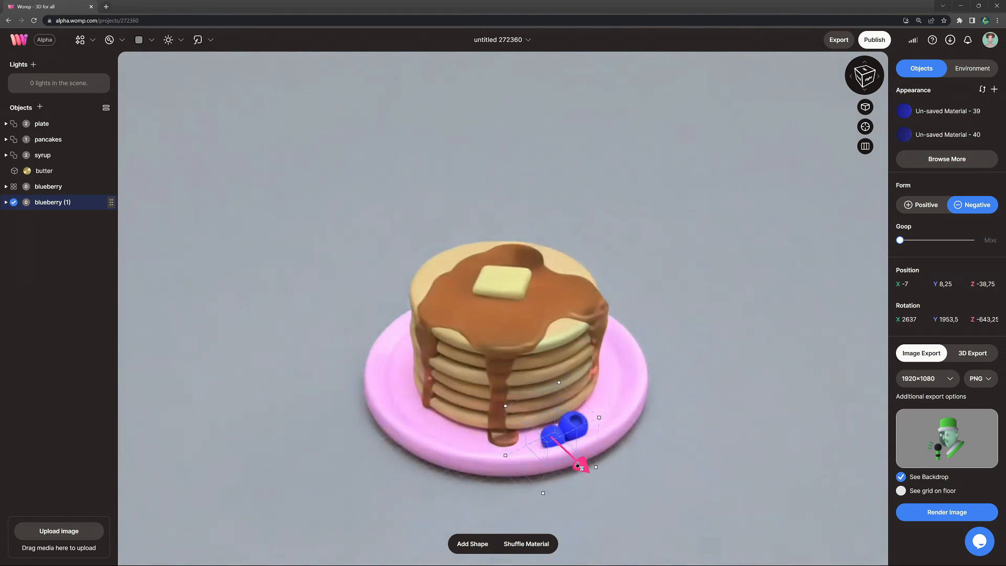
drag(636, 480, 637, 479)
click(747, 437)
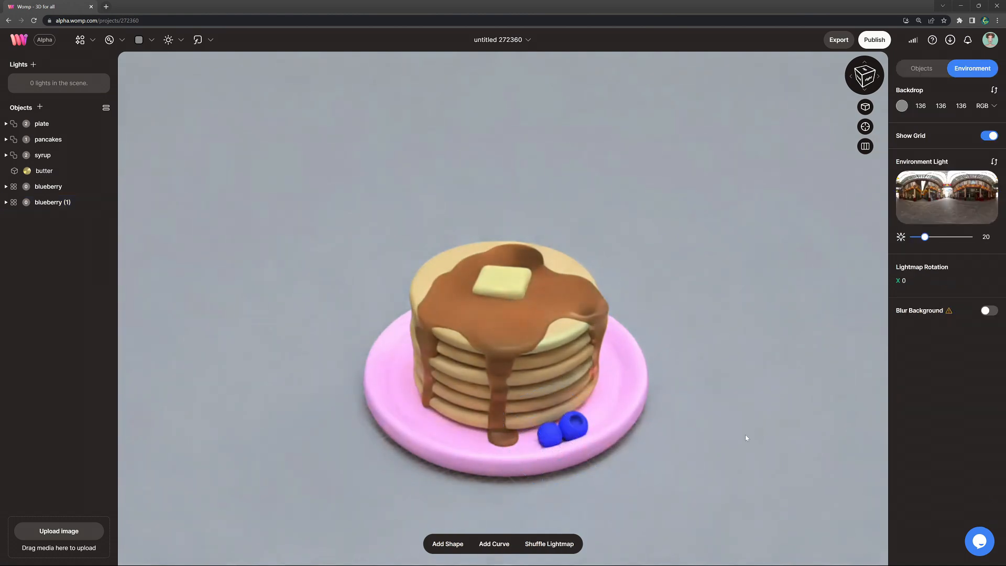
Step: Duplicate both blueberries and turn the pair about 56 degrees around the vertical axis on the plate beside the stack
key(ctrl+v)
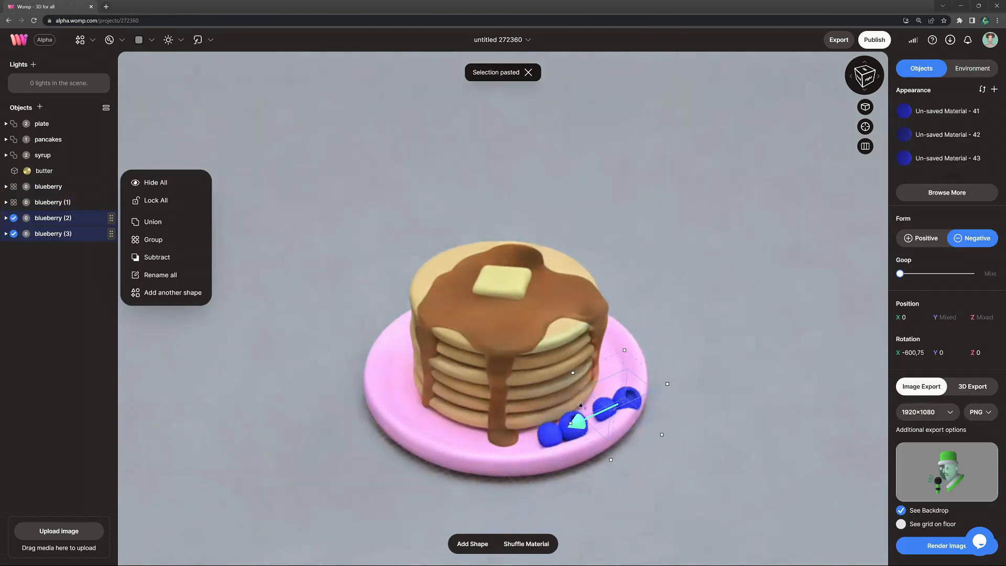
drag(645, 422, 647, 388)
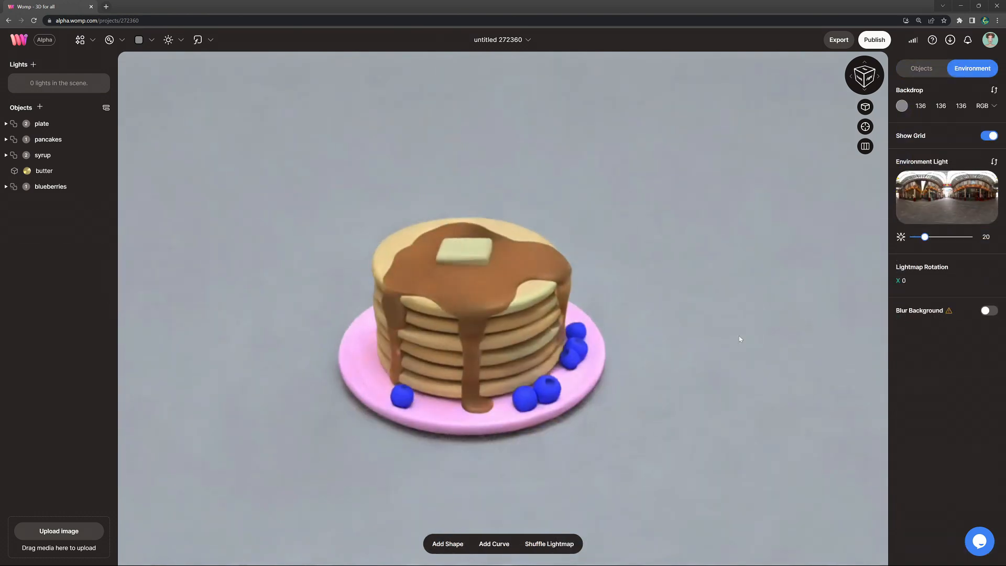
right_drag(739, 336, 684, 338)
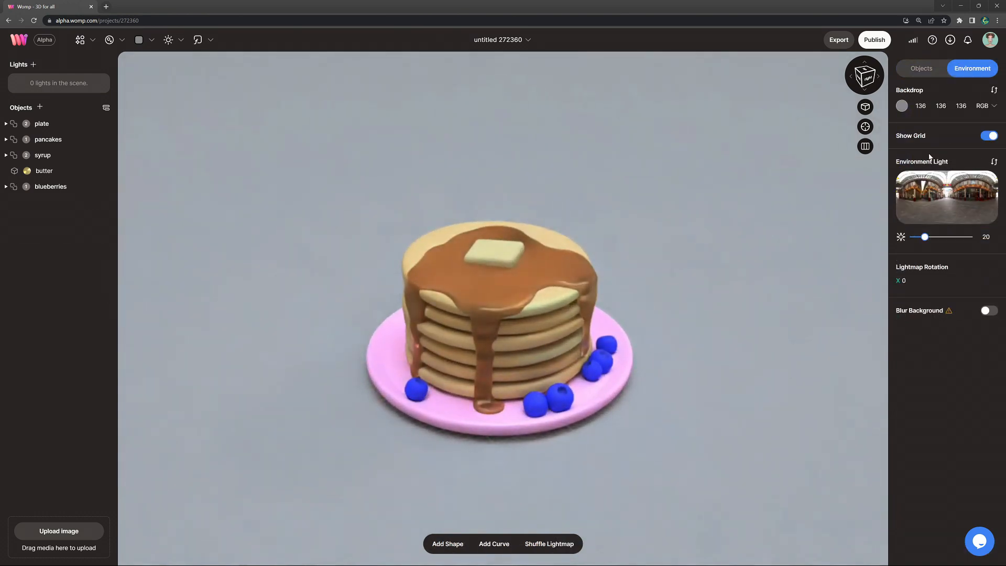
Step: Hide the grid and create a new blue backdrop with color #4958d1
click(991, 137)
click(140, 42)
click(119, 88)
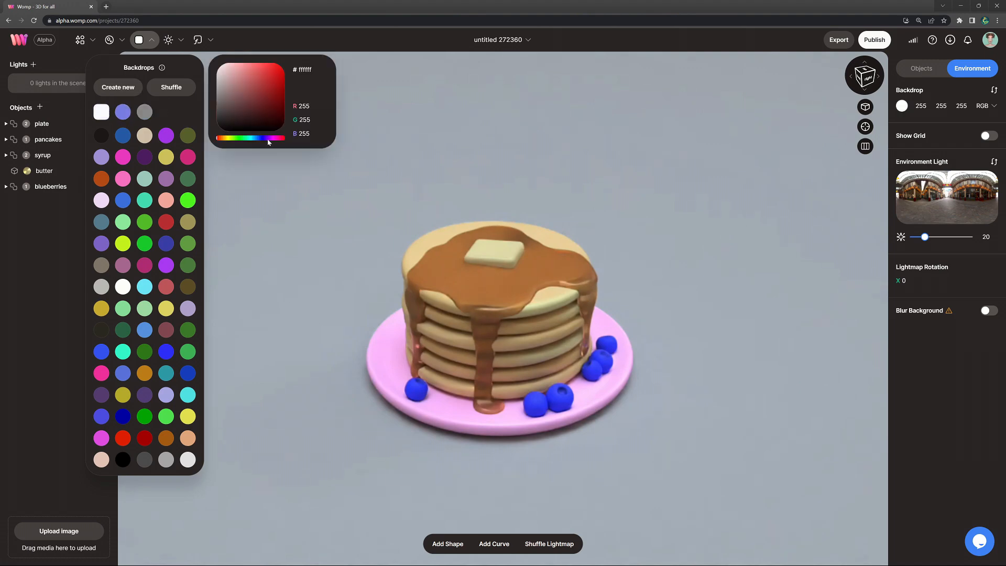
drag(257, 132, 260, 75)
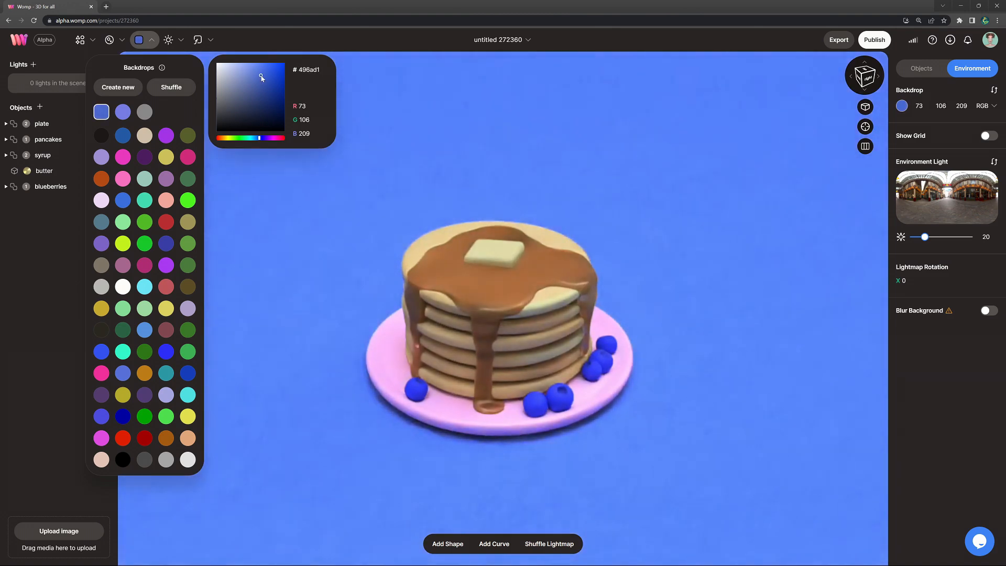
drag(261, 140, 262, 141)
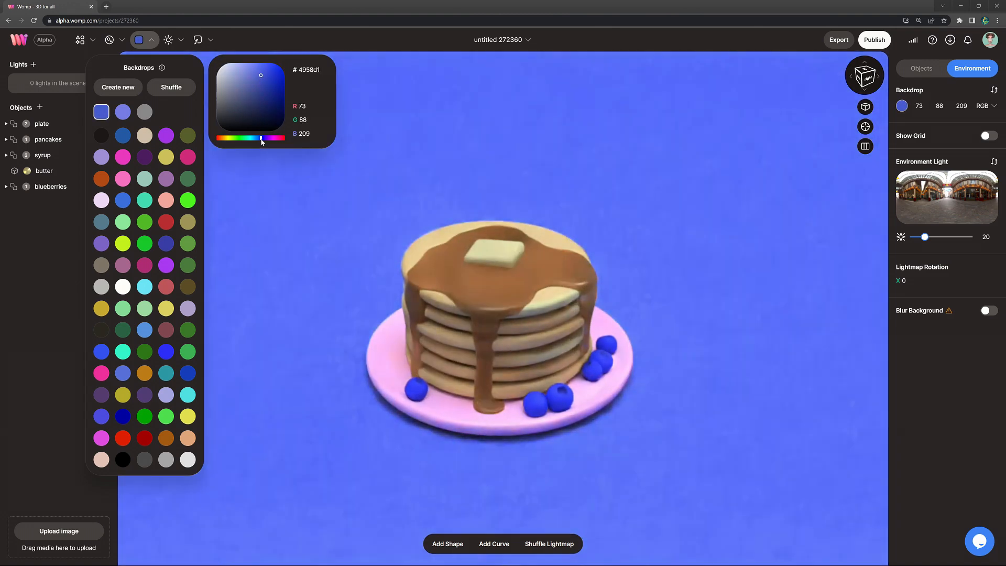
click(382, 229)
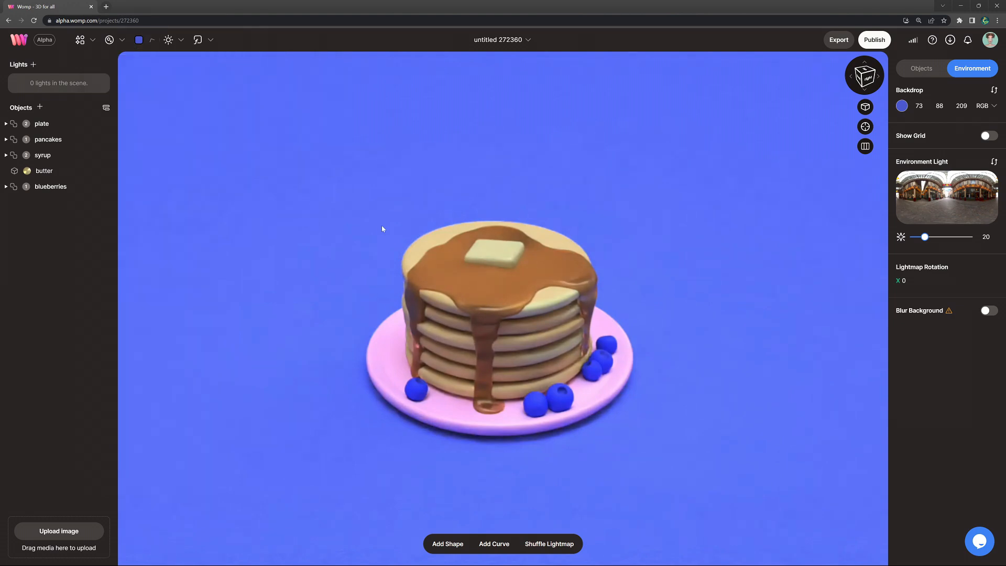
Step: Try several environment lights from Aft Lounge onward, settle on the open field with a cloudy sky, and set its brightness to 16
click(939, 204)
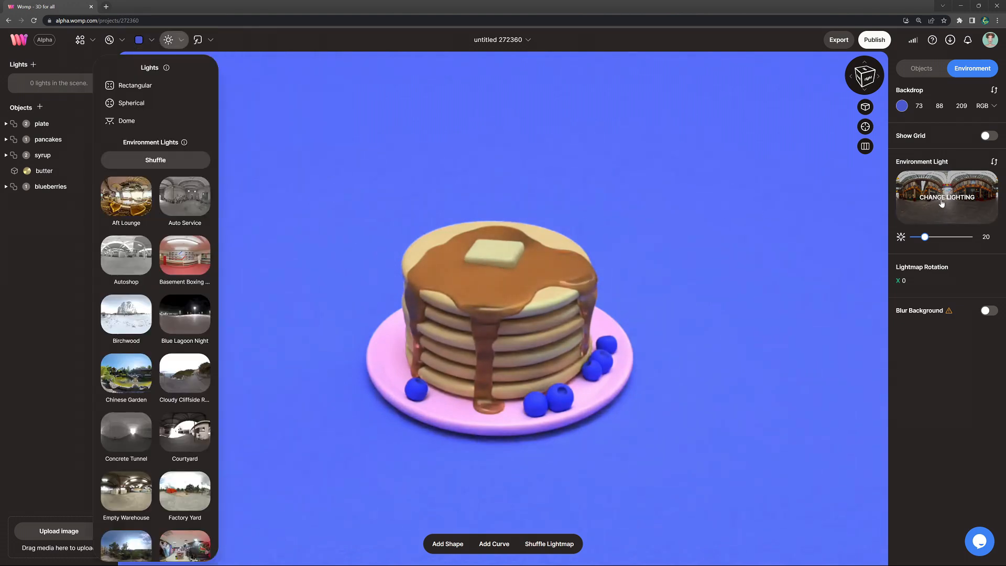
click(130, 192)
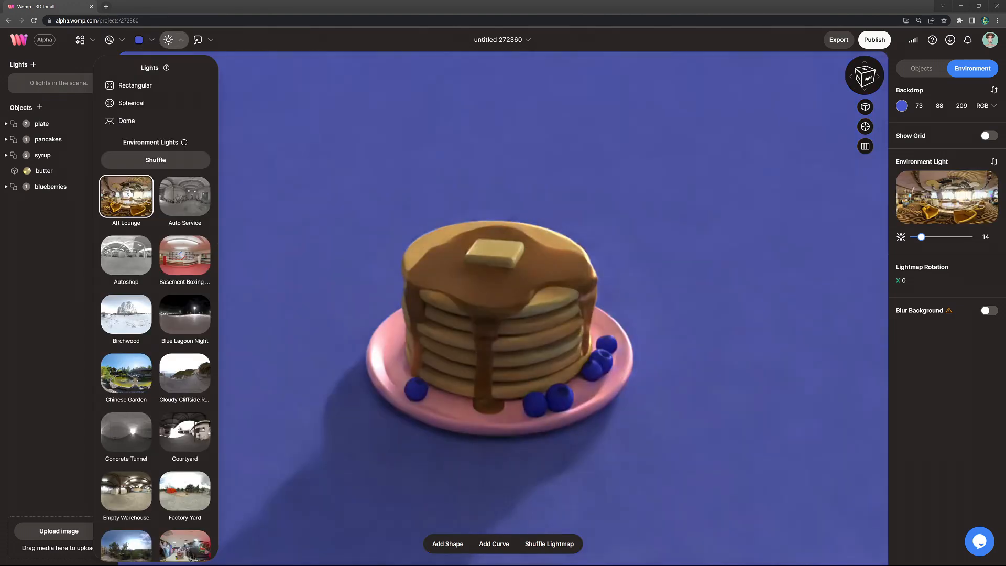
click(192, 203)
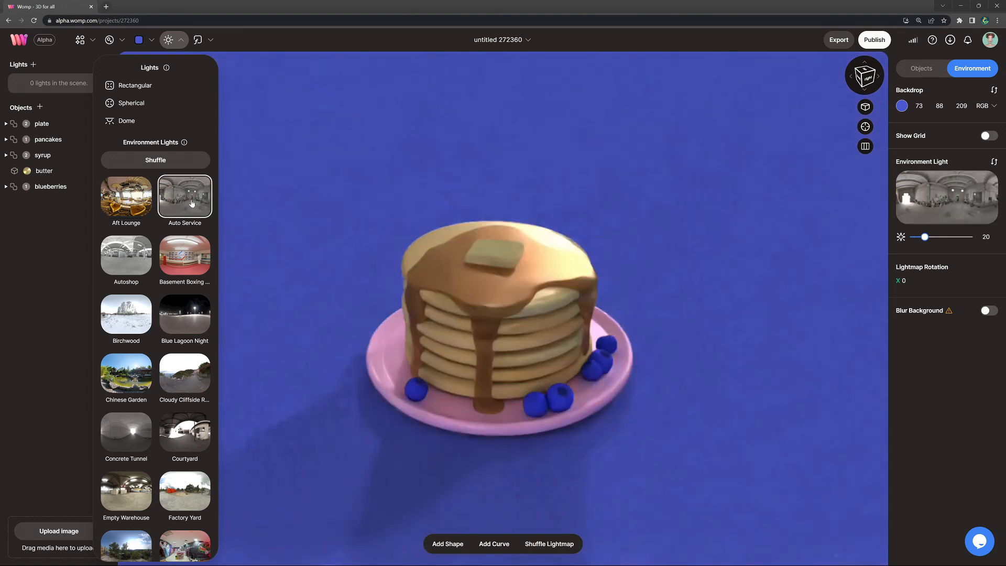
click(133, 261)
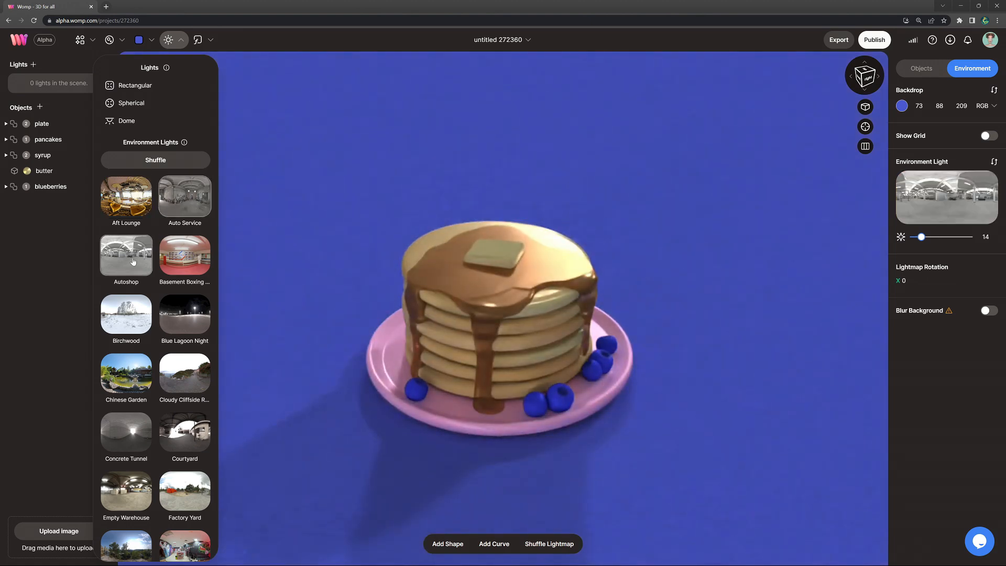
click(186, 263)
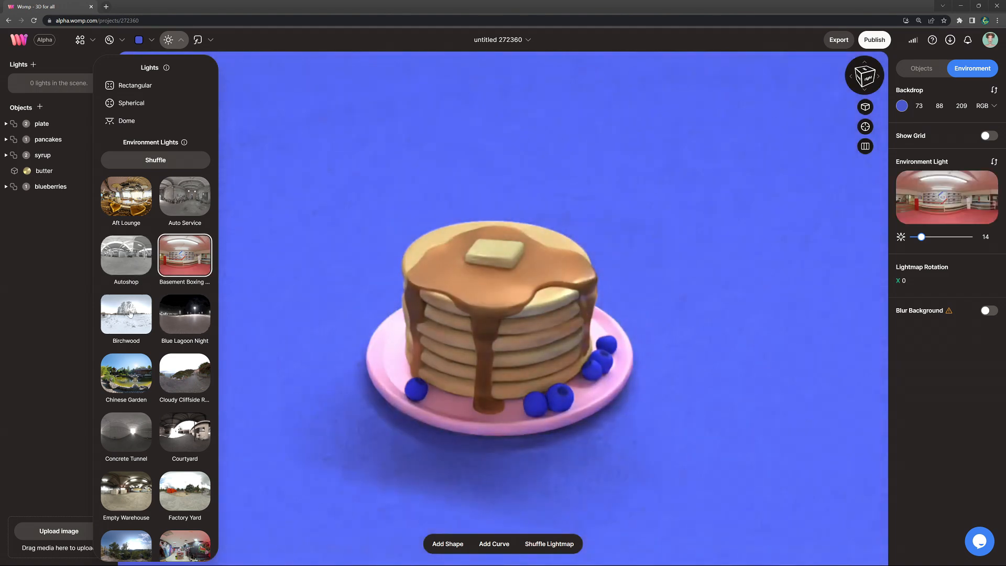
click(130, 313)
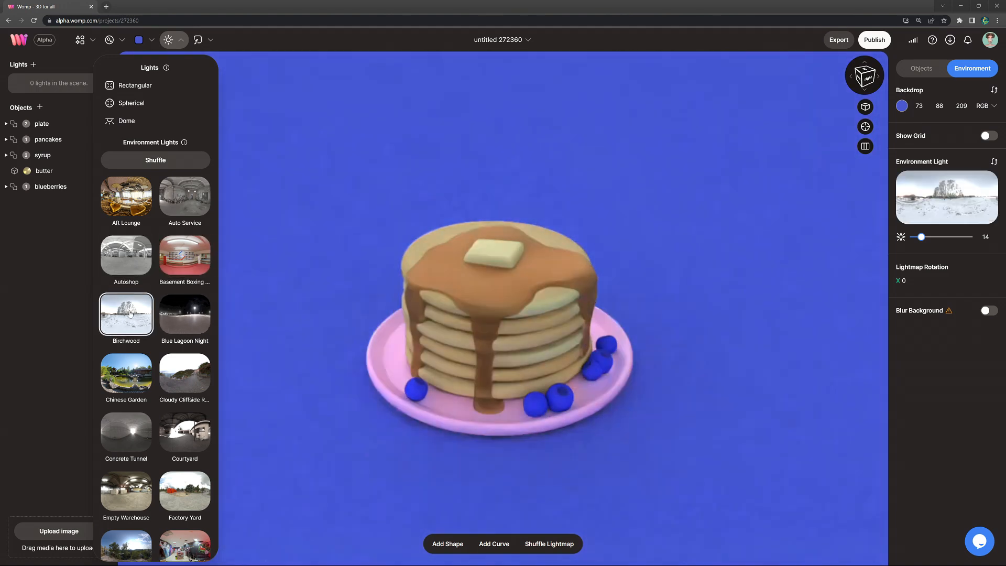
click(195, 325)
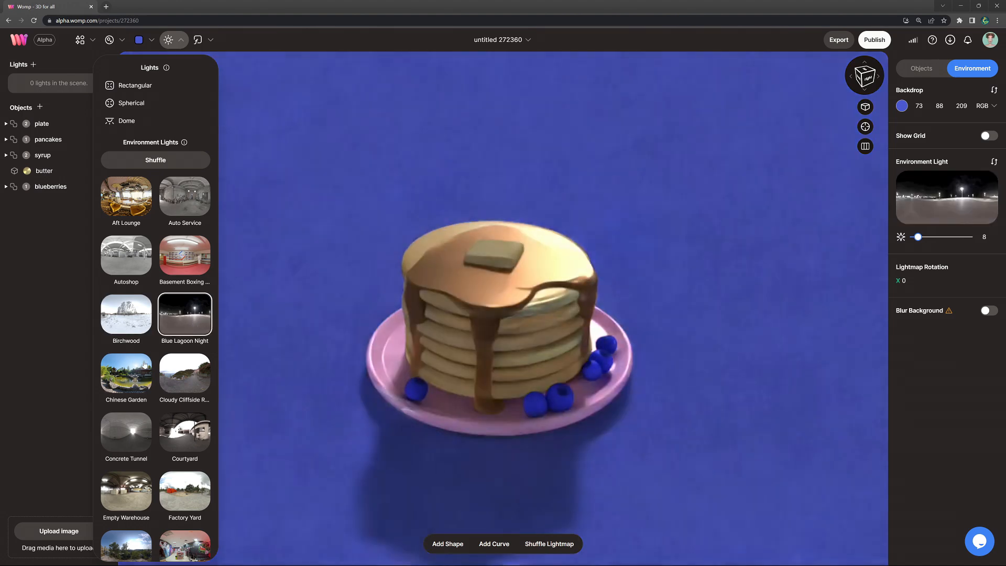
click(145, 363)
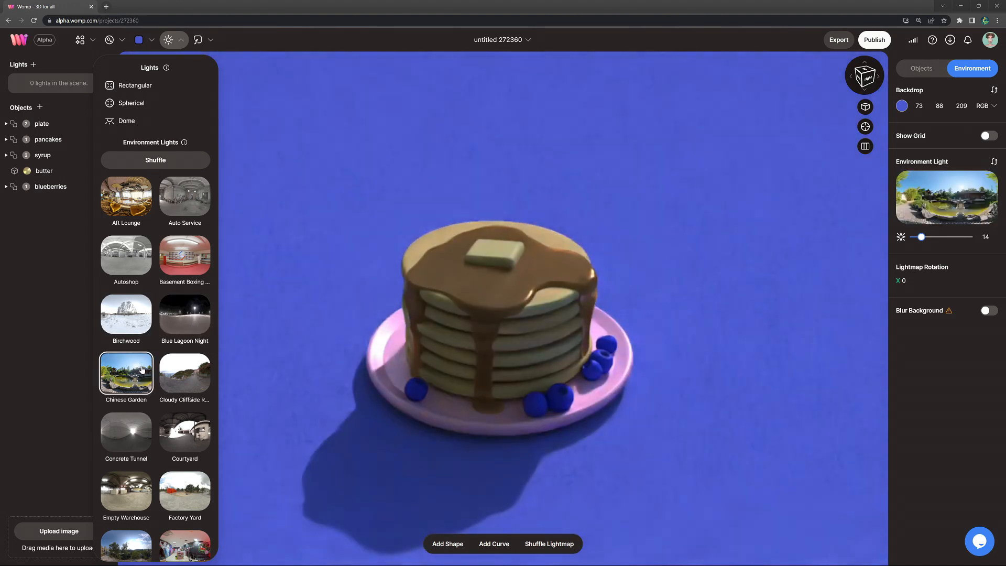
click(192, 385)
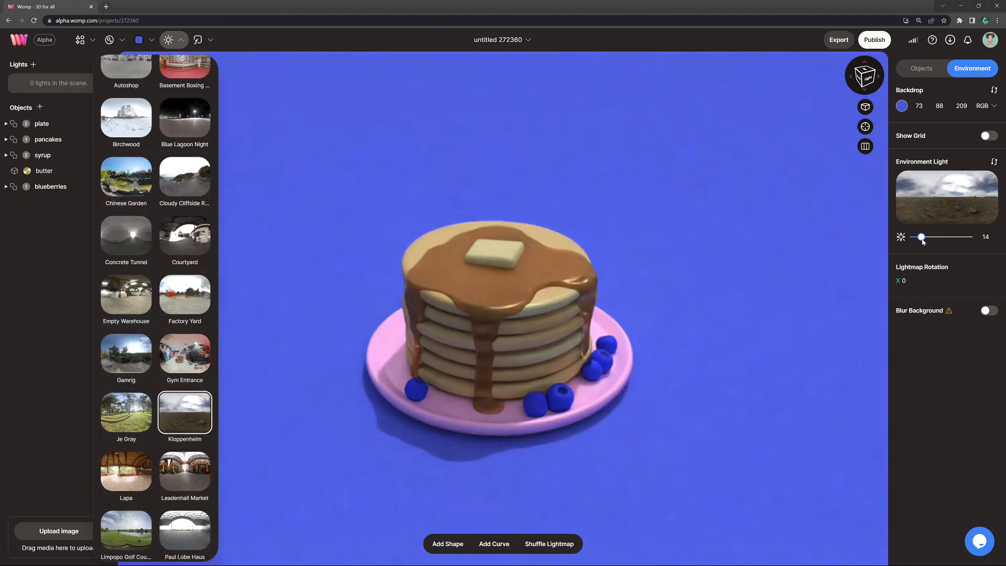
drag(921, 239, 922, 242)
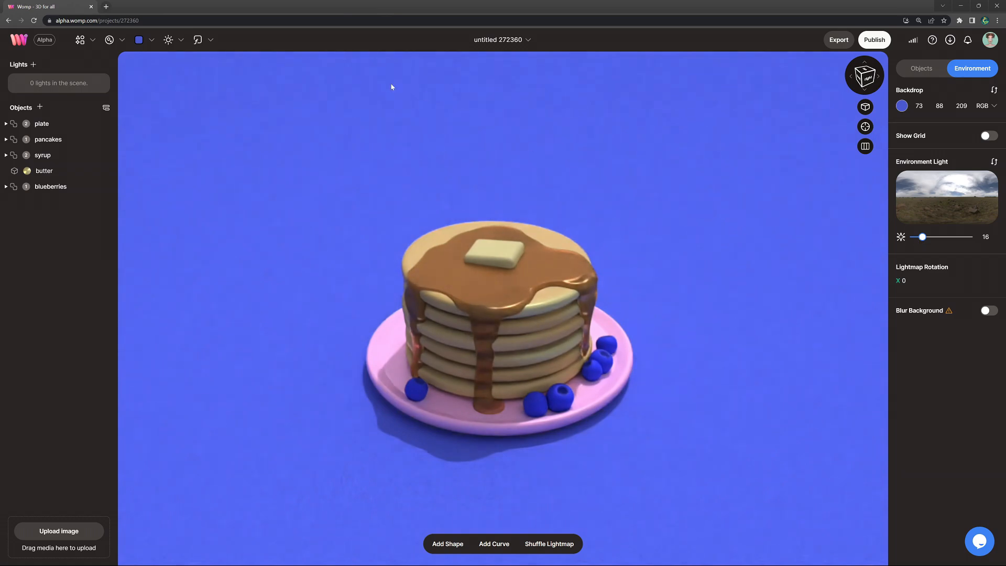
Step: Add a spherical light and place it beside the pancake stack at about X 2.54, Y 1.43, Z -1.19
click(168, 39)
click(131, 102)
drag(525, 388, 571, 430)
drag(543, 357, 574, 258)
drag(496, 321, 645, 276)
drag(720, 286, 687, 261)
drag(607, 252, 618, 250)
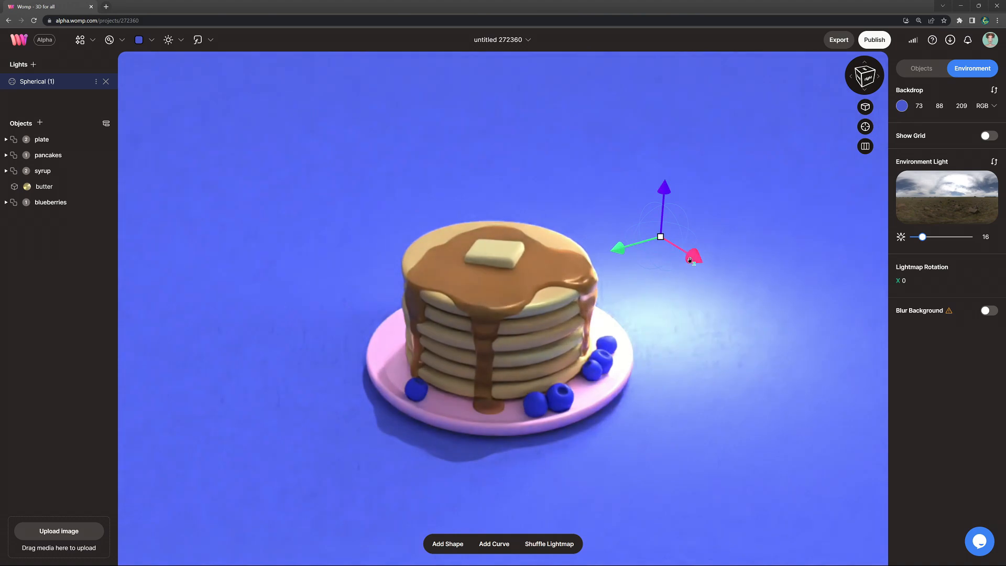
drag(692, 254, 737, 283)
Step: Set the spherical light's color to warm orange RGB 255, 183, 125 and its luminance to about 44
click(95, 82)
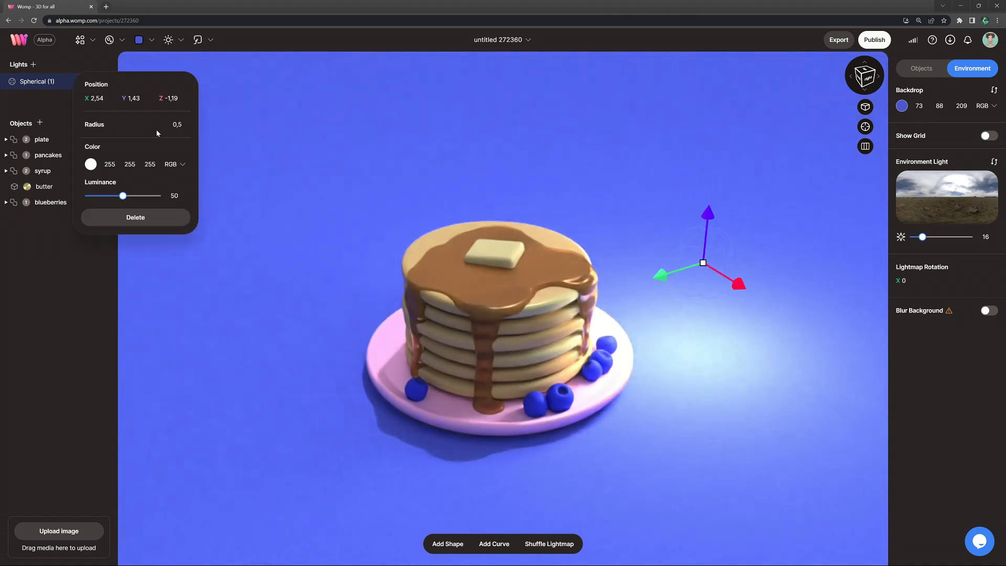
click(89, 166)
click(110, 242)
click(140, 169)
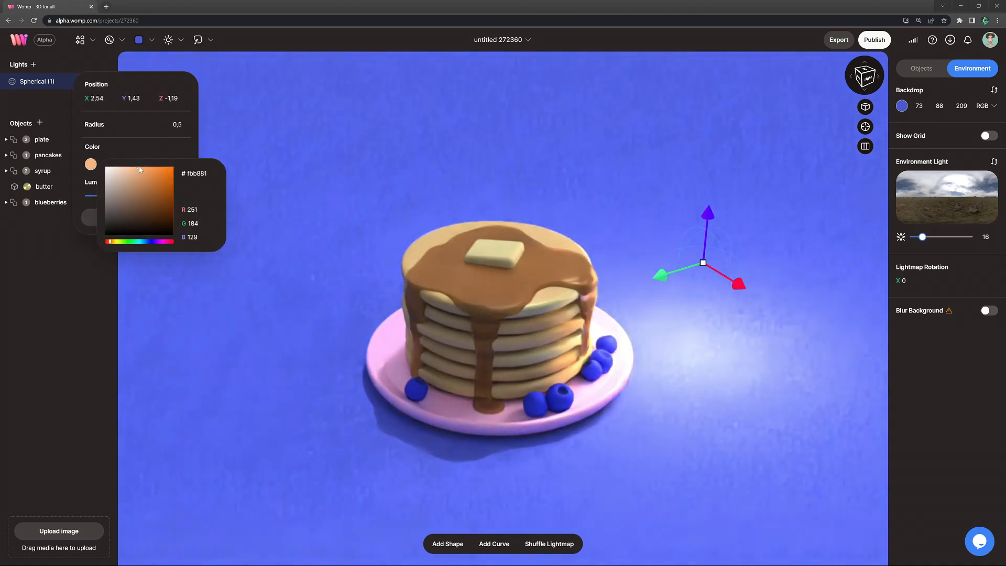
click(176, 147)
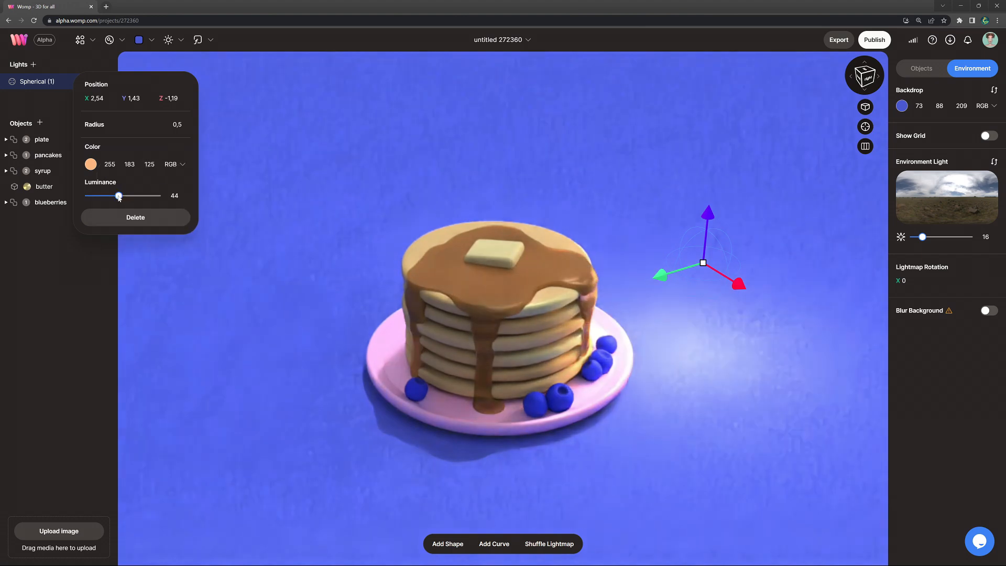
Step: Adjust the first light's position and add three more spherical lights above and around the pancake stack
drag(660, 275, 647, 275)
drag(695, 204, 679, 121)
drag(726, 185, 569, 124)
drag(509, 104, 536, 95)
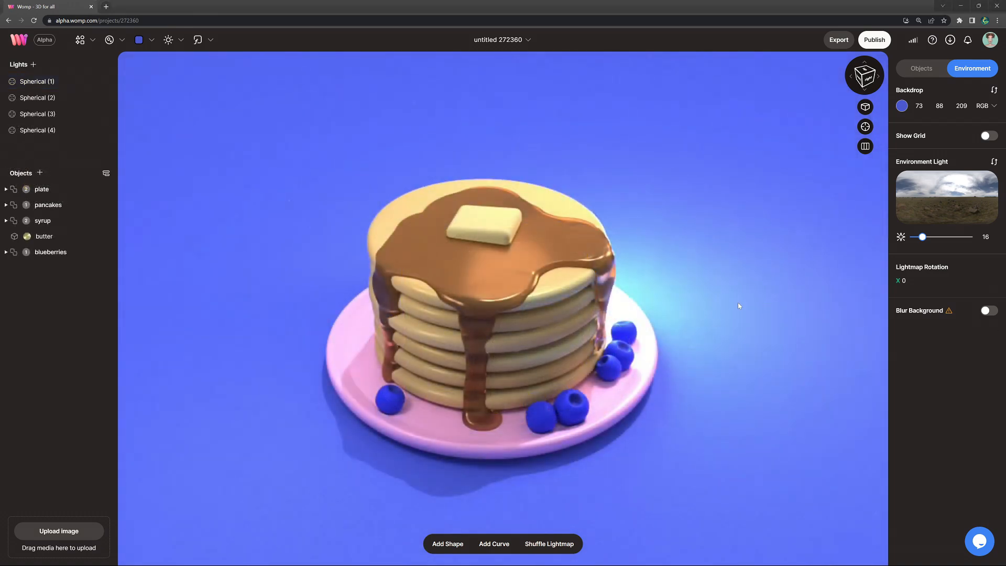
Step: Start publishing the project, compare the Portrait and Landscape thumbnails, and choose the Square one
mouse_move(729, 303)
mouse_down()
mouse_move(760, 295)
mouse_move(712, 301)
mouse_move(699, 319)
mouse_move(703, 328)
mouse_move(723, 319)
mouse_up()
click(873, 43)
click(519, 300)
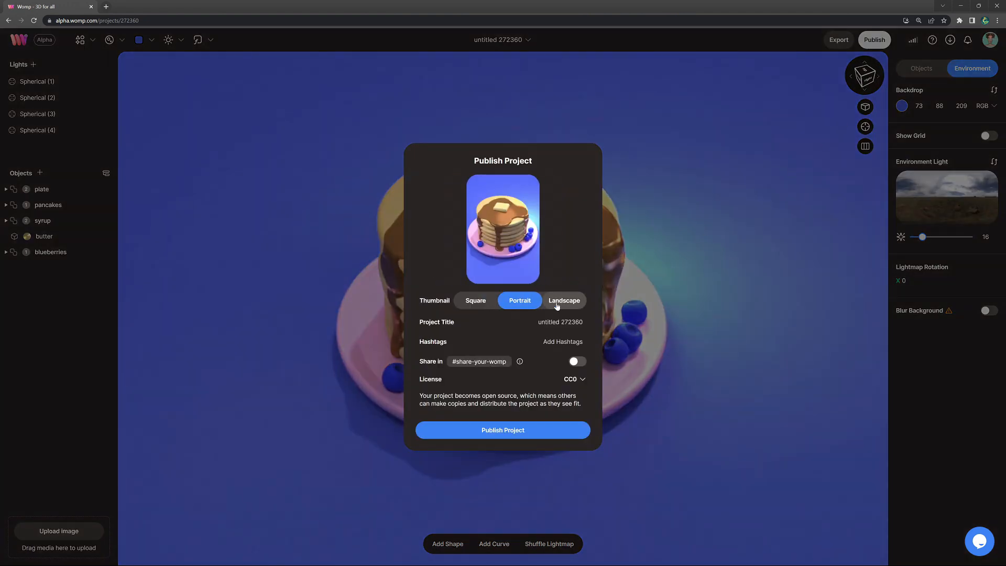
click(562, 302)
click(474, 302)
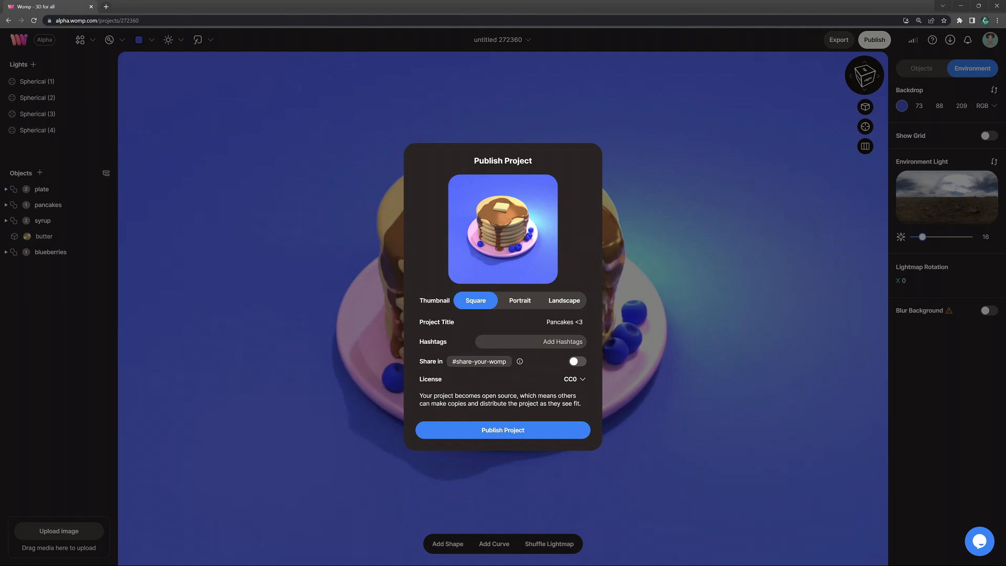
Step: Title the project "Pancakes <3" and add the hashtags #yummy and #3dfood
text(yummy)
key(Return)
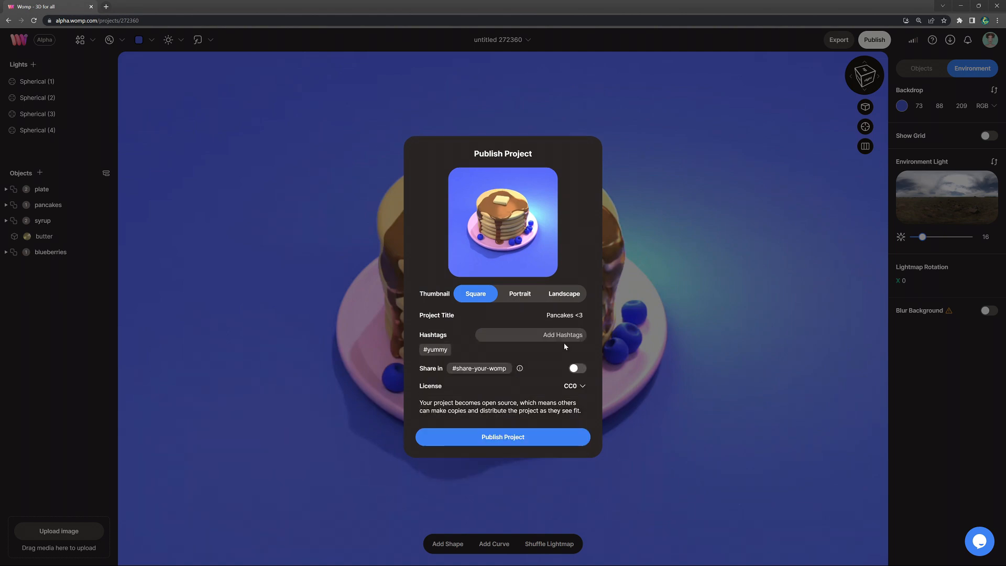
text(3dfood)
key(Return)
Step: Turn on sharing in #share-your-womp and set the project's license to CC BY
click(576, 369)
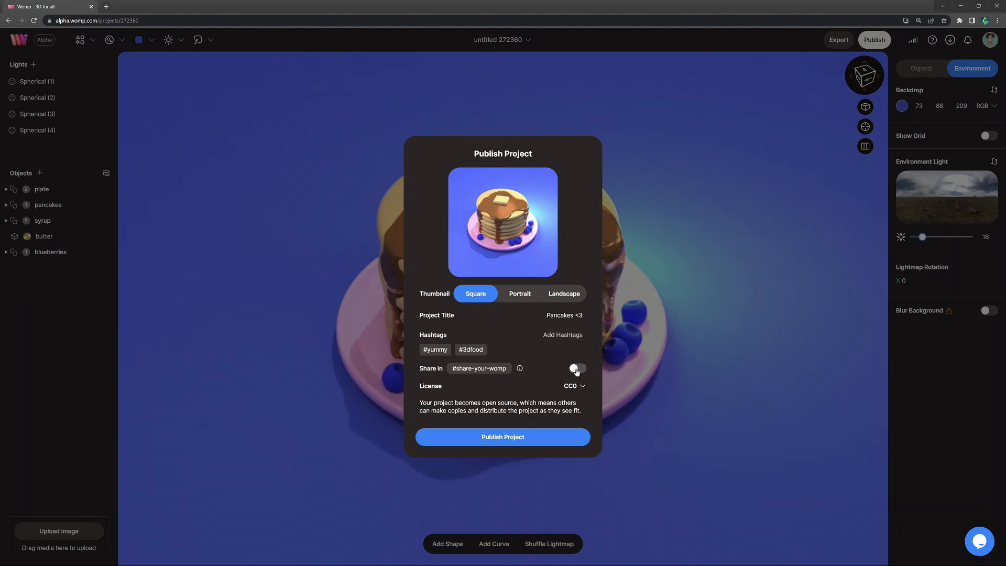
click(577, 385)
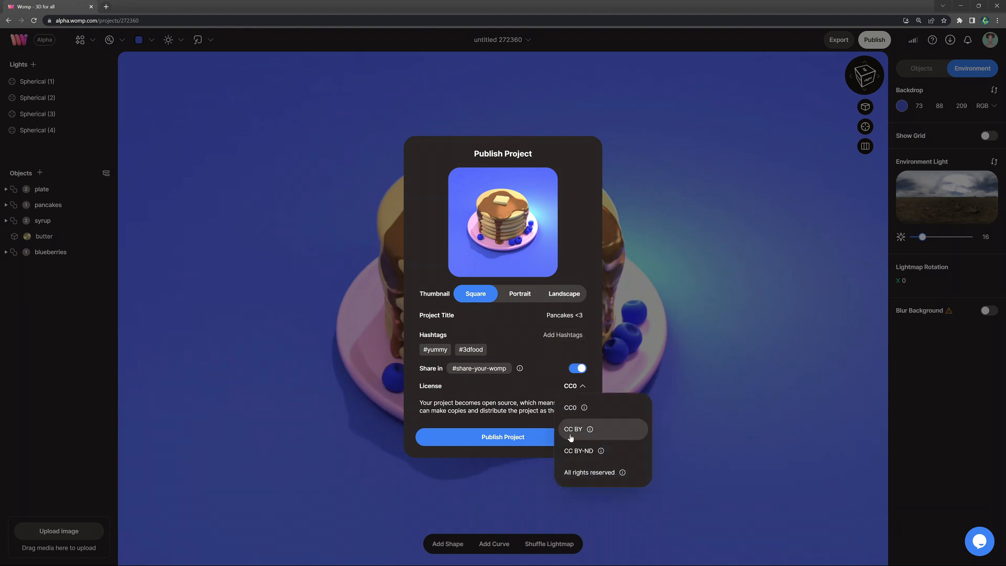
mouse_move(601, 454)
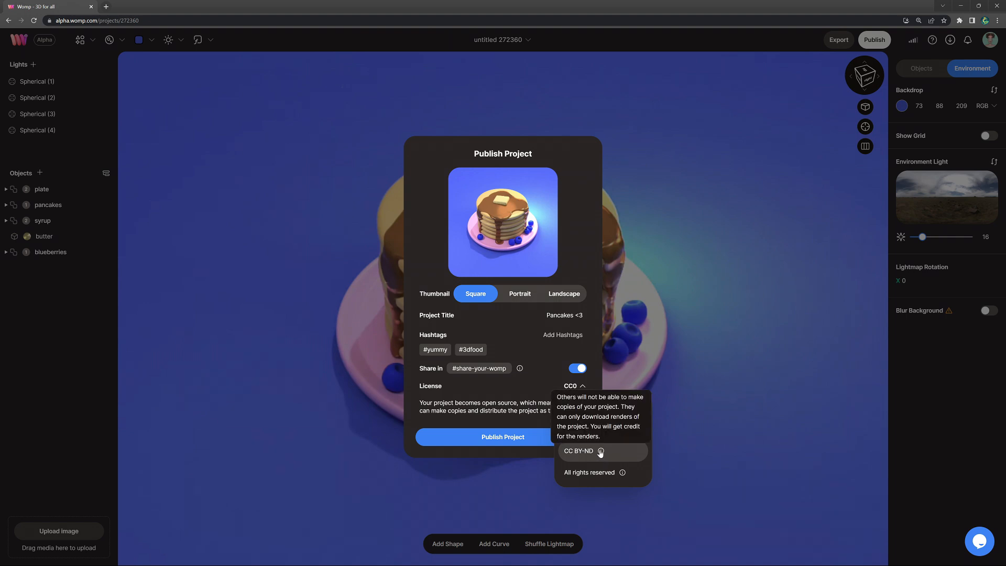
click(580, 428)
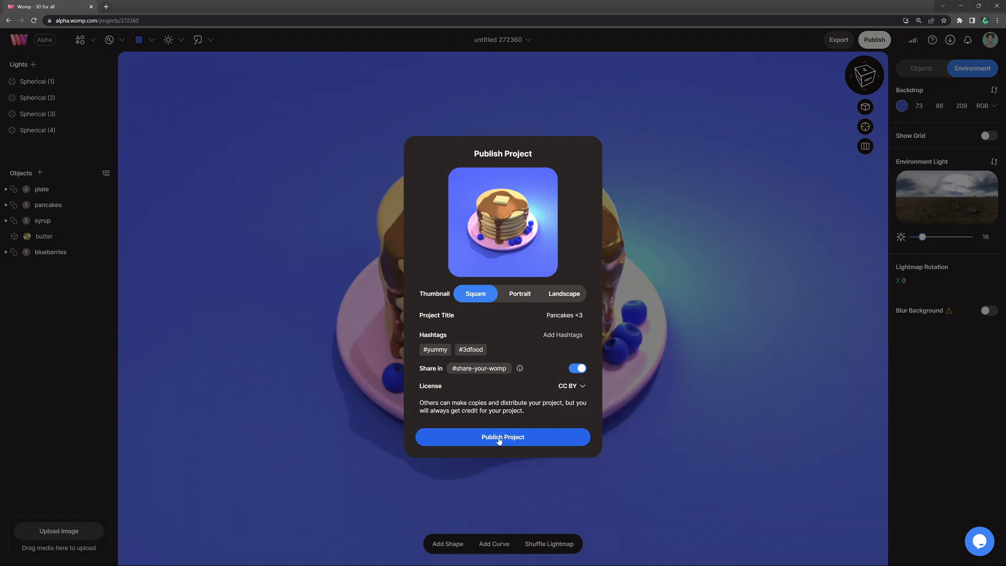